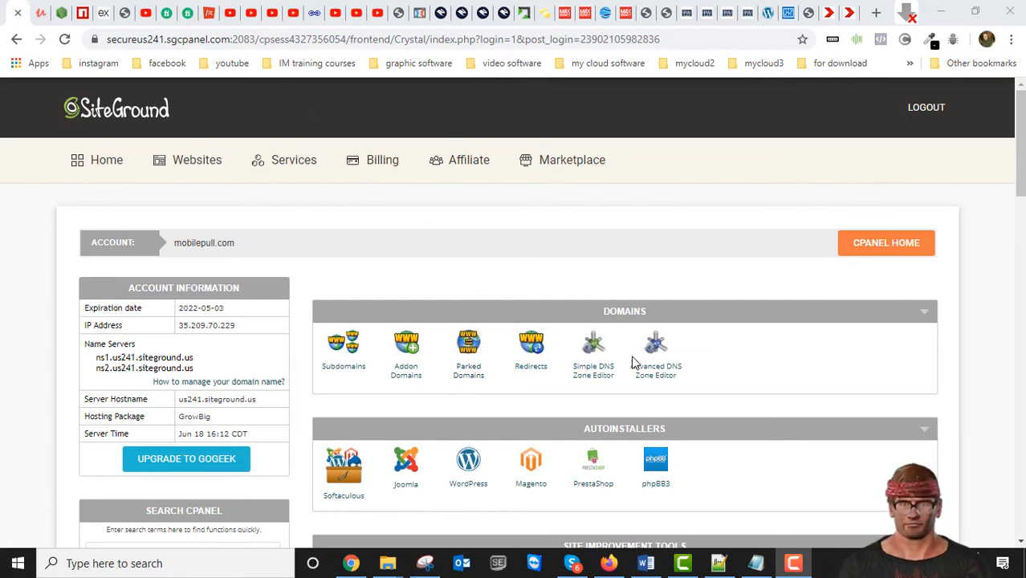
# - Open the hosting account's File Manager in a new browser tab and switch to it
pyautogui.scroll(-3, 654, 364)
pyautogui.scroll(-8, 663, 367)
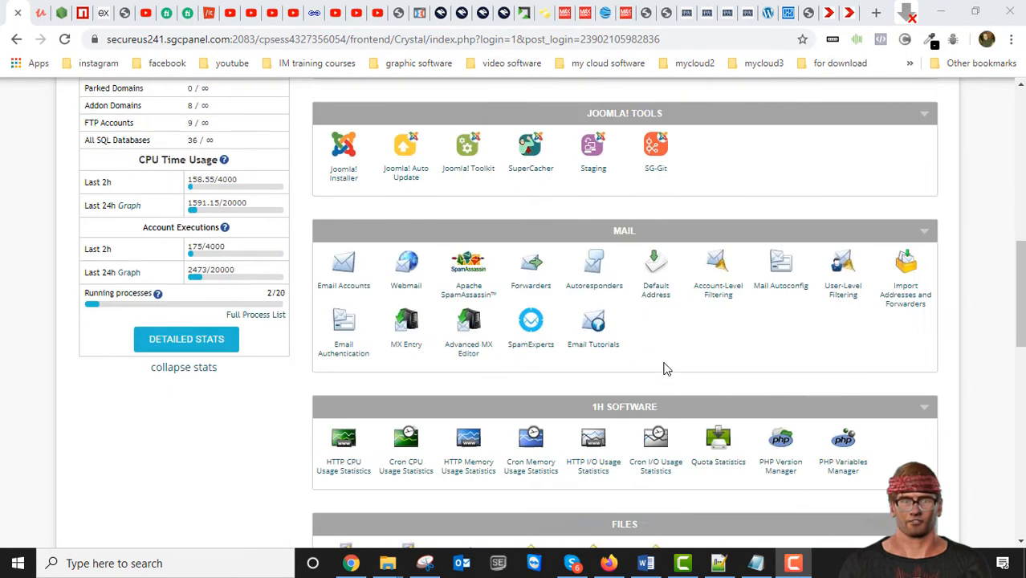
pyautogui.rightClick(335, 325)
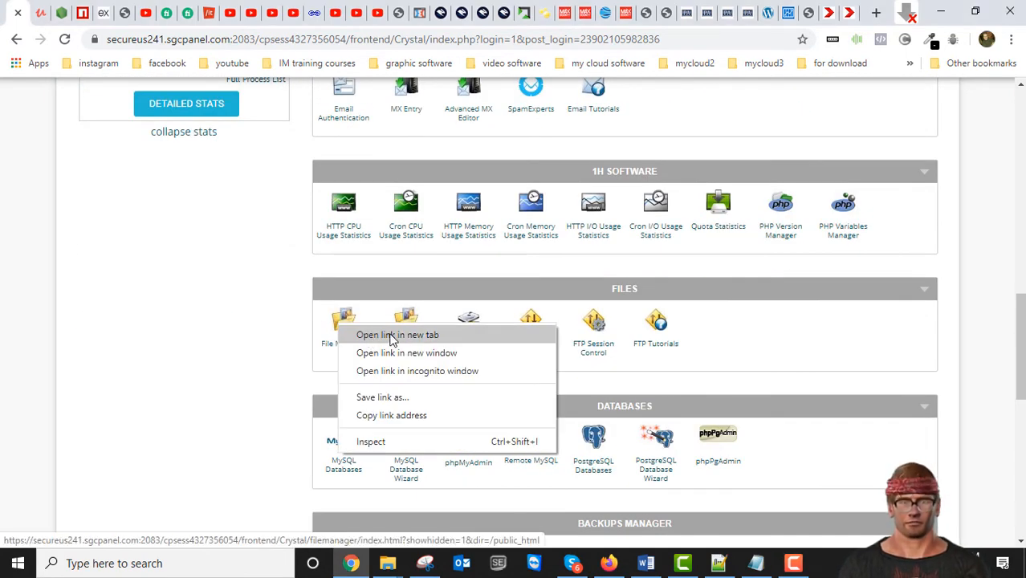
pyautogui.click(393, 335)
pyautogui.click(37, 13)
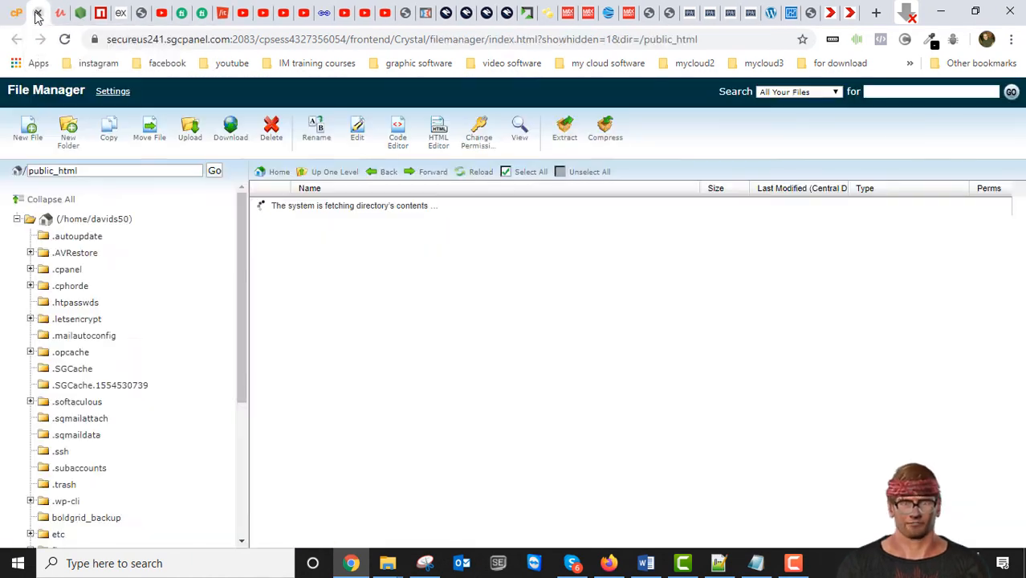
# - Open the dogsneedcare.com folder inside public_html and look through its files
pyautogui.scroll(-3, 163, 387)
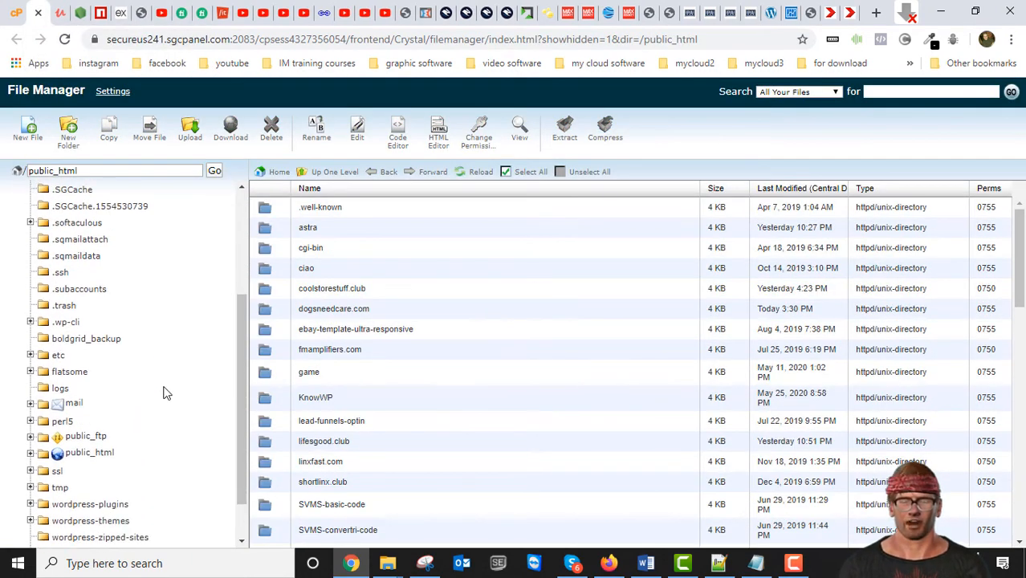
pyautogui.click(102, 400)
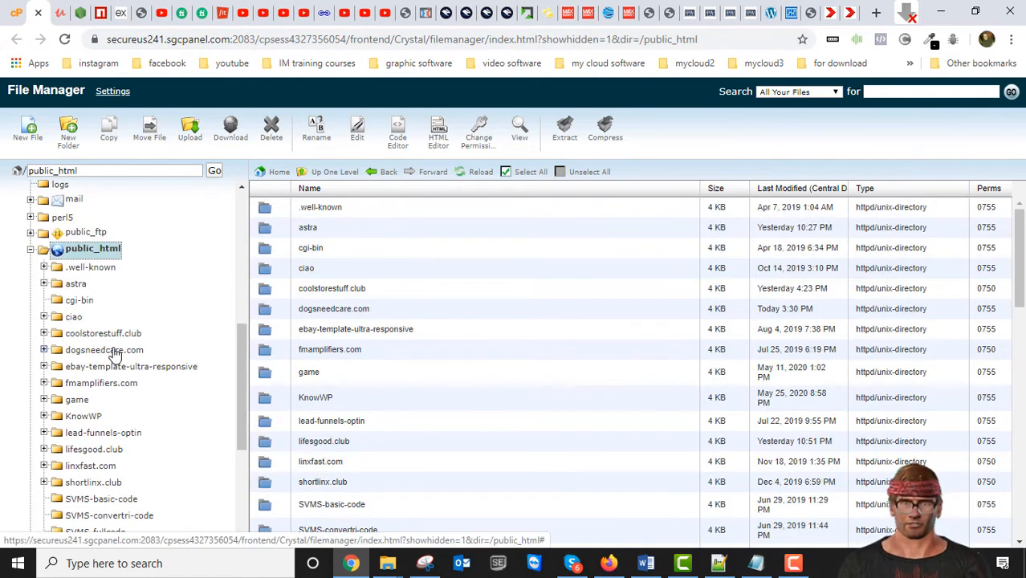
pyautogui.click(109, 351)
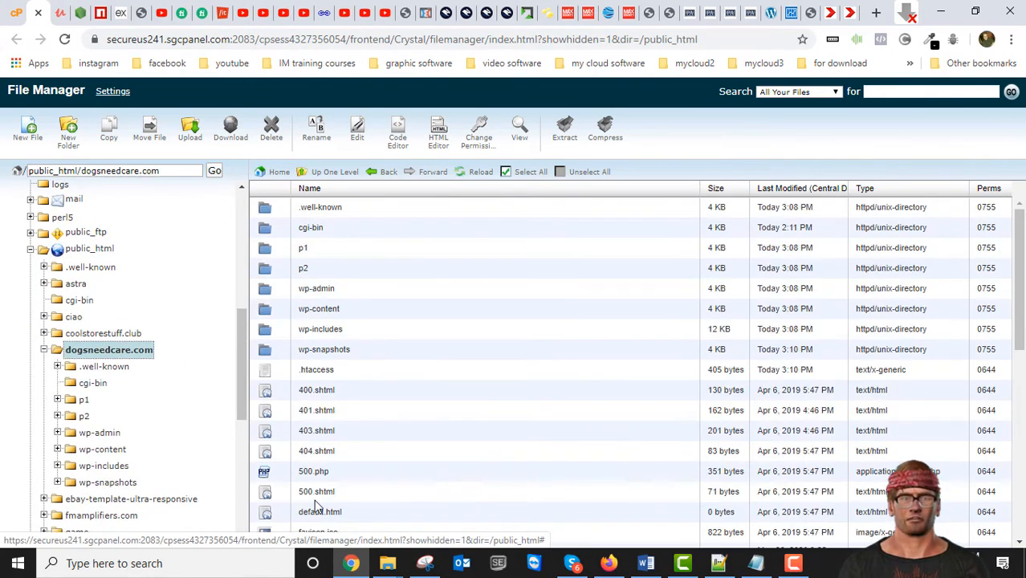
pyautogui.scroll(-10, 365, 391)
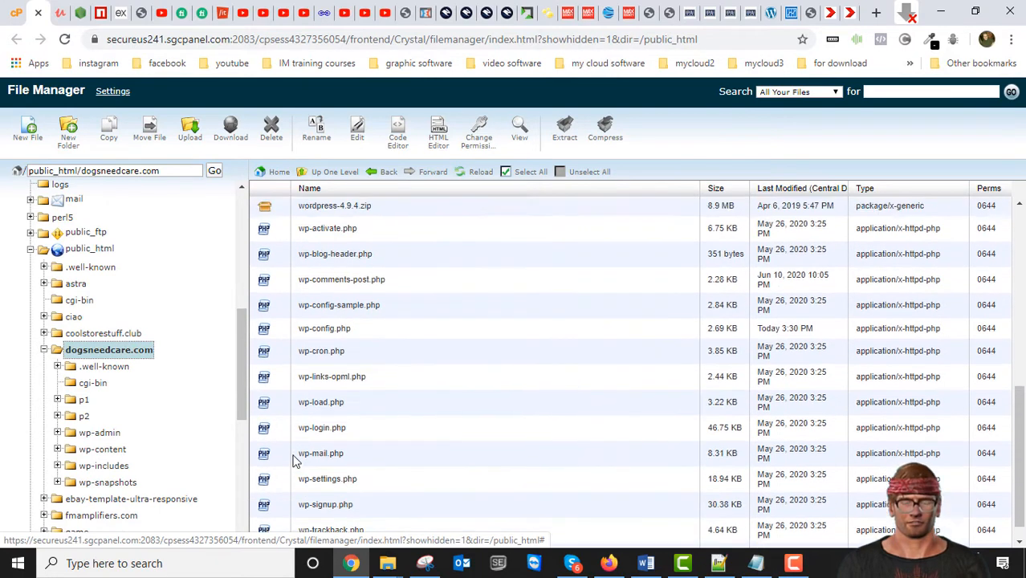
pyautogui.scroll(10, 293, 458)
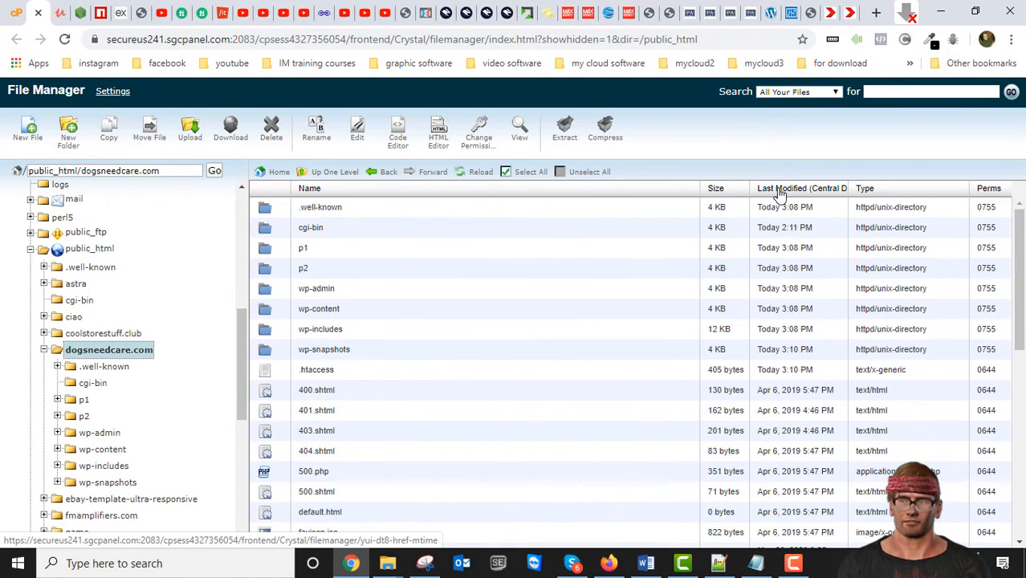
# - Look over the dogsneedcare.com homepage from header to footer in its browser tab, then return to the File Manager
pyautogui.click(851, 15)
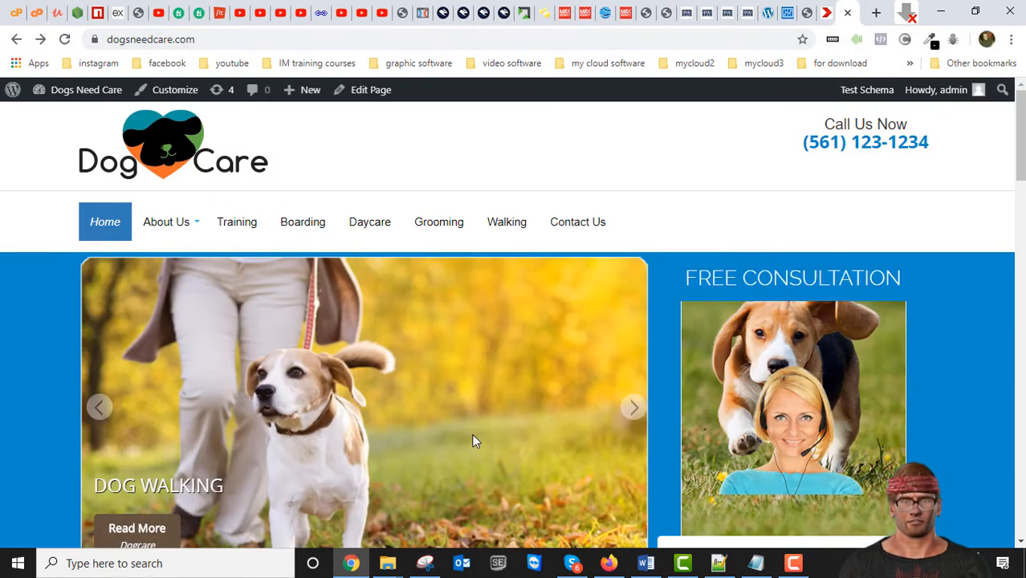
pyautogui.scroll(-15, 434, 395)
pyautogui.scroll(-5, 472, 438)
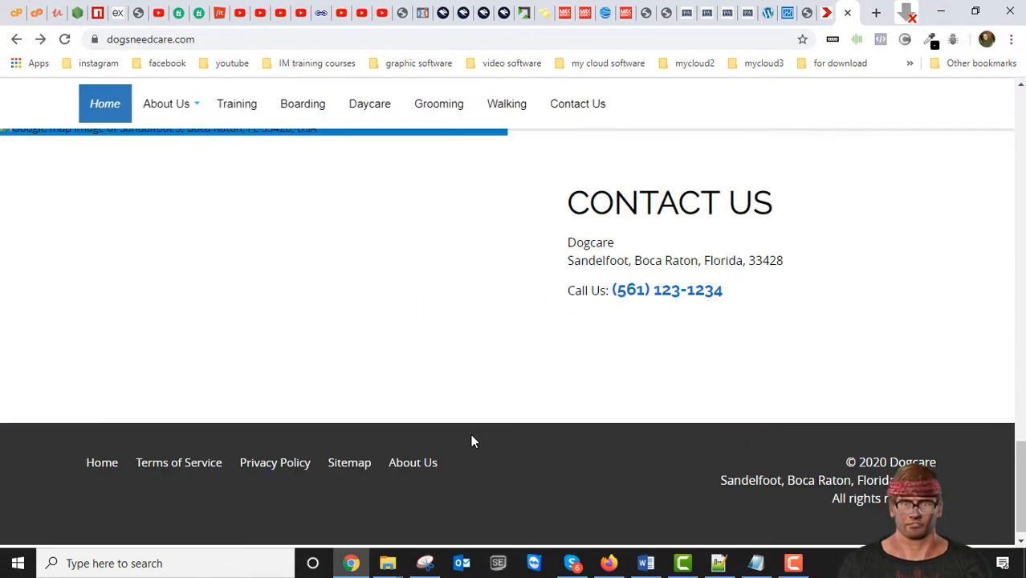
pyautogui.scroll(10, 465, 417)
pyautogui.scroll(4, 474, 398)
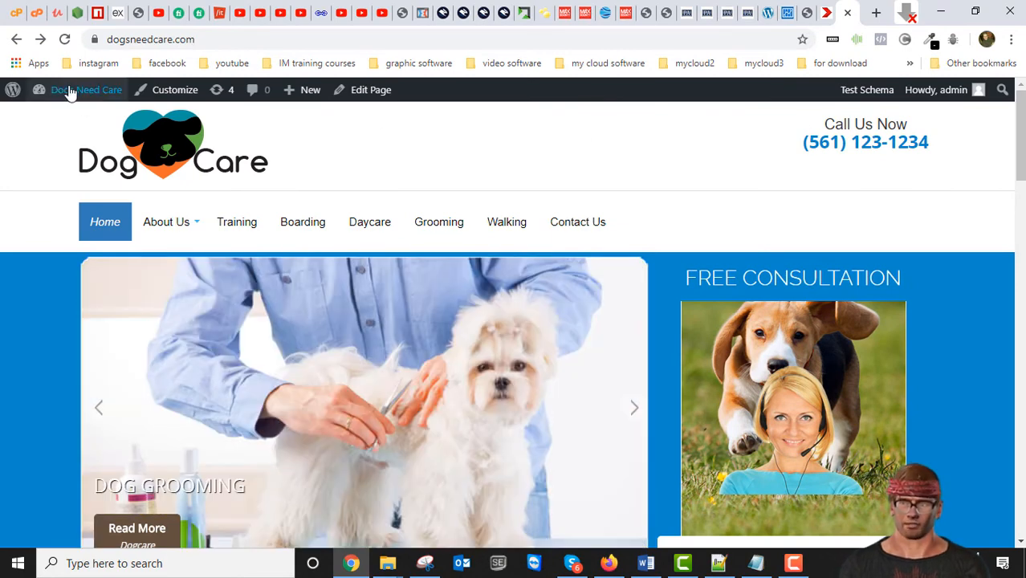
pyautogui.click(35, 16)
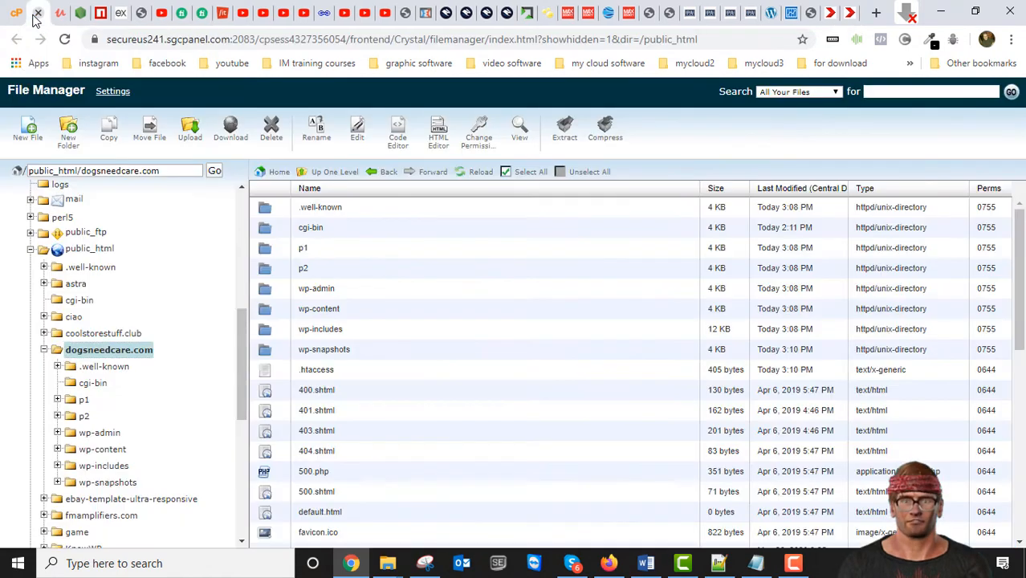
# - Open wp-config.php from the dogsneedcare.com folder in the Code Editor with utf-8 encoding
pyautogui.scroll(-2, 456, 343)
pyautogui.scroll(2, 456, 344)
pyautogui.scroll(-6, 457, 344)
pyautogui.scroll(5, 457, 339)
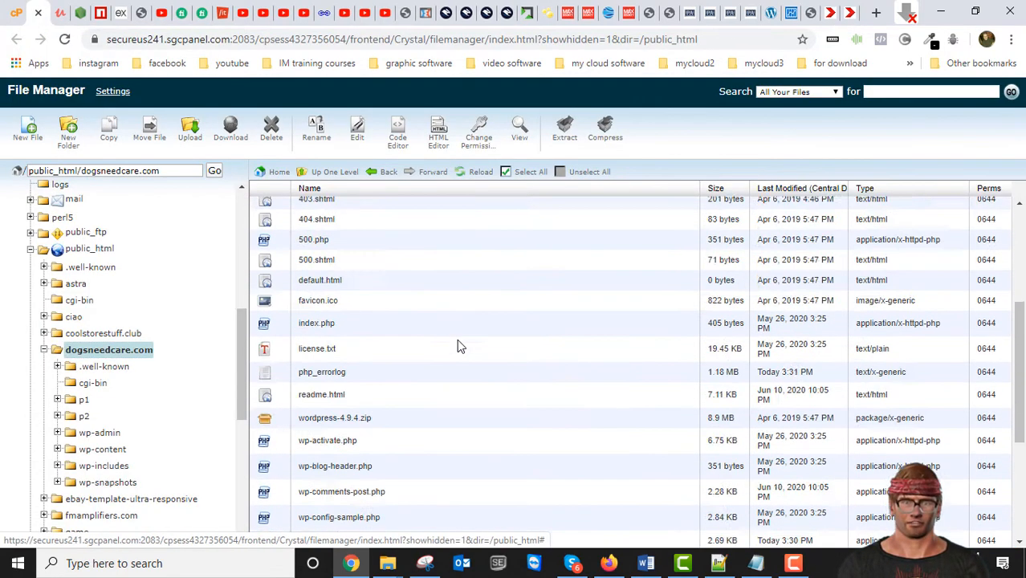
pyautogui.scroll(-5, 431, 338)
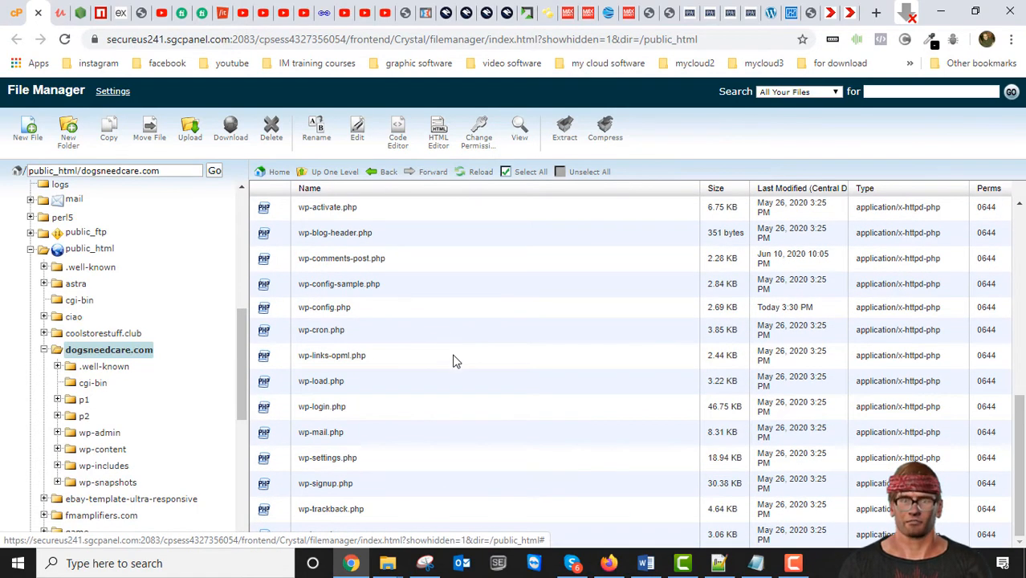
pyautogui.click(274, 313)
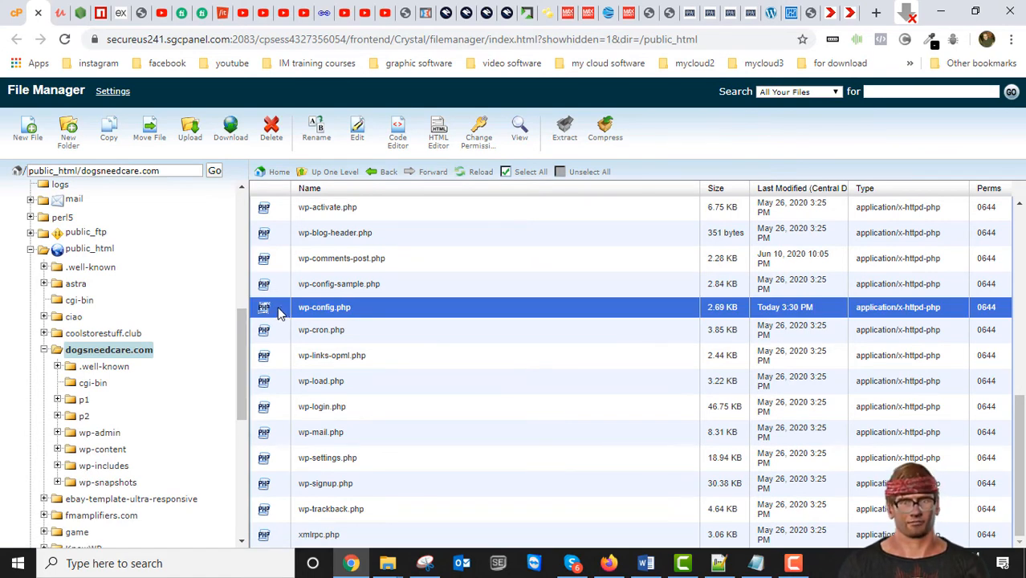
pyautogui.rightClick(279, 313)
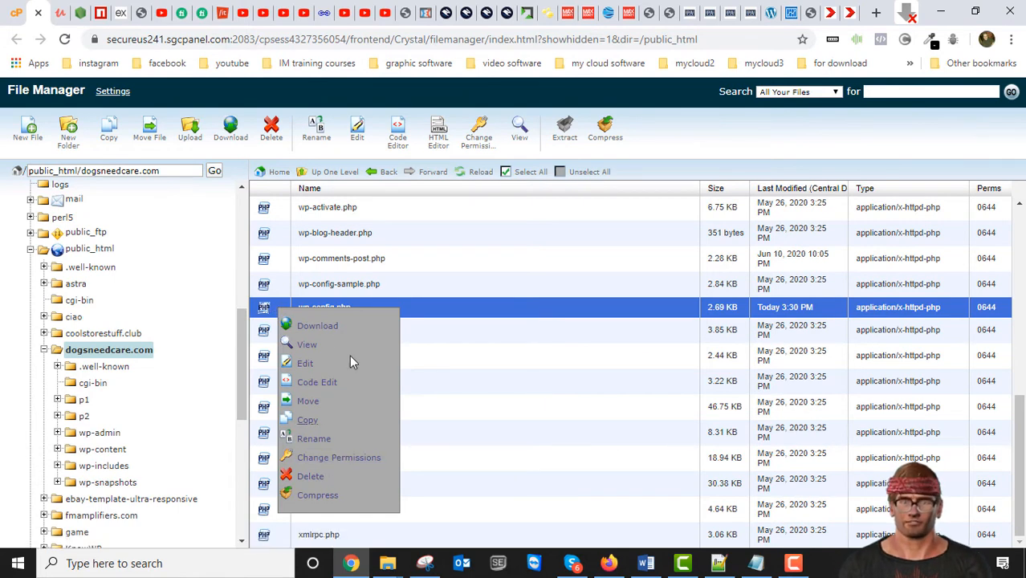
pyautogui.click(274, 313)
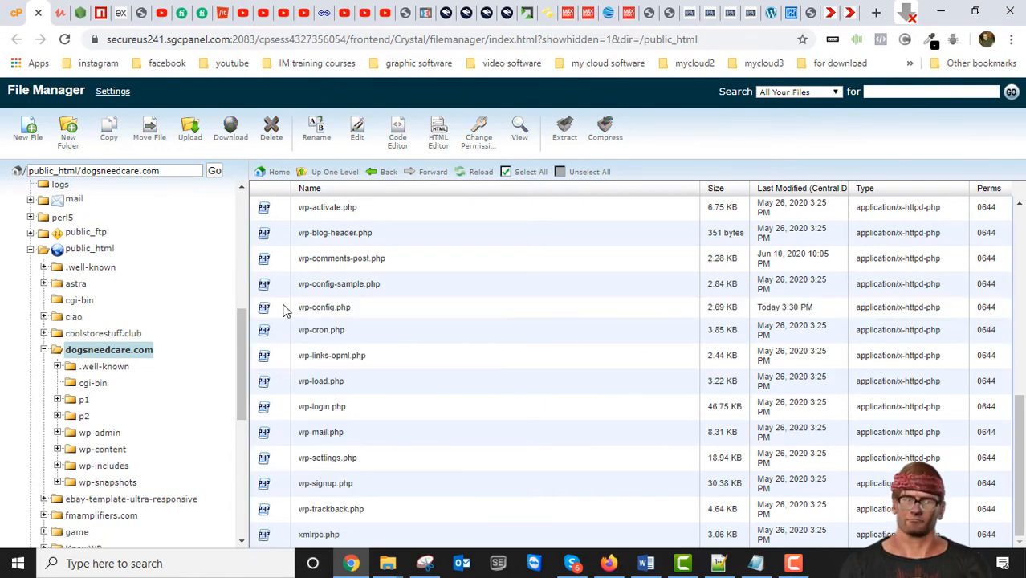
pyautogui.click(286, 310)
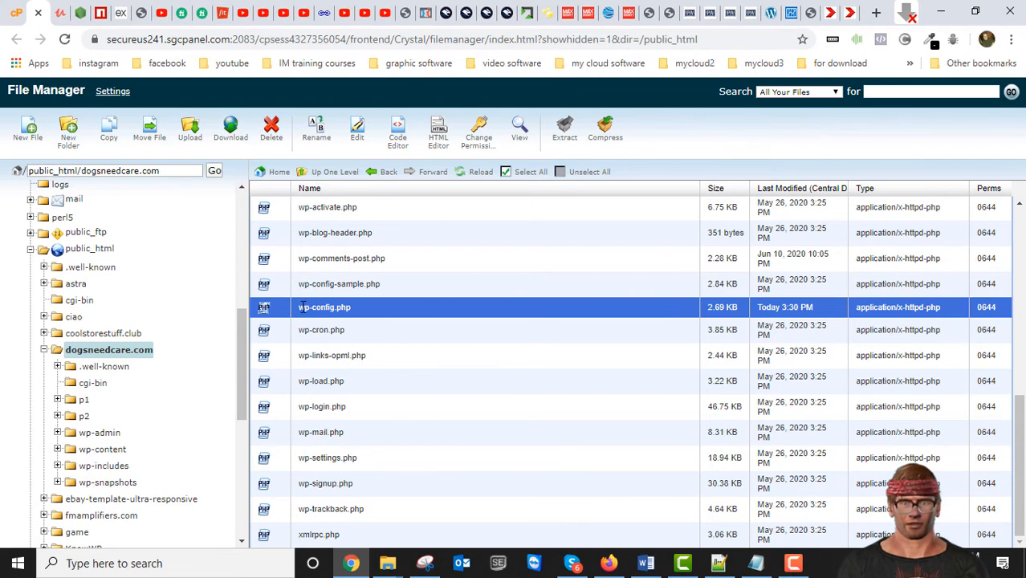
pyautogui.rightClick(270, 311)
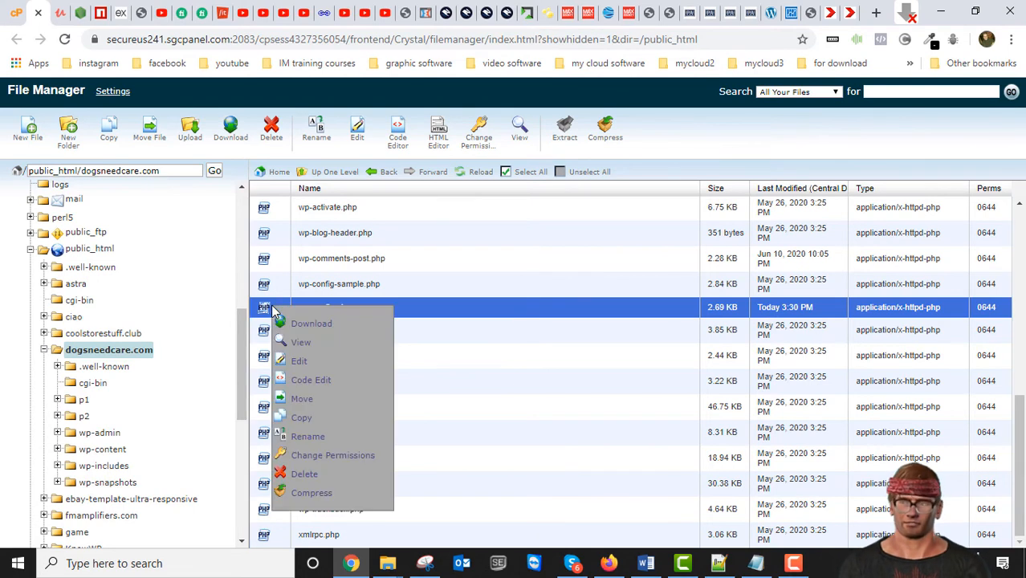
pyautogui.click(315, 380)
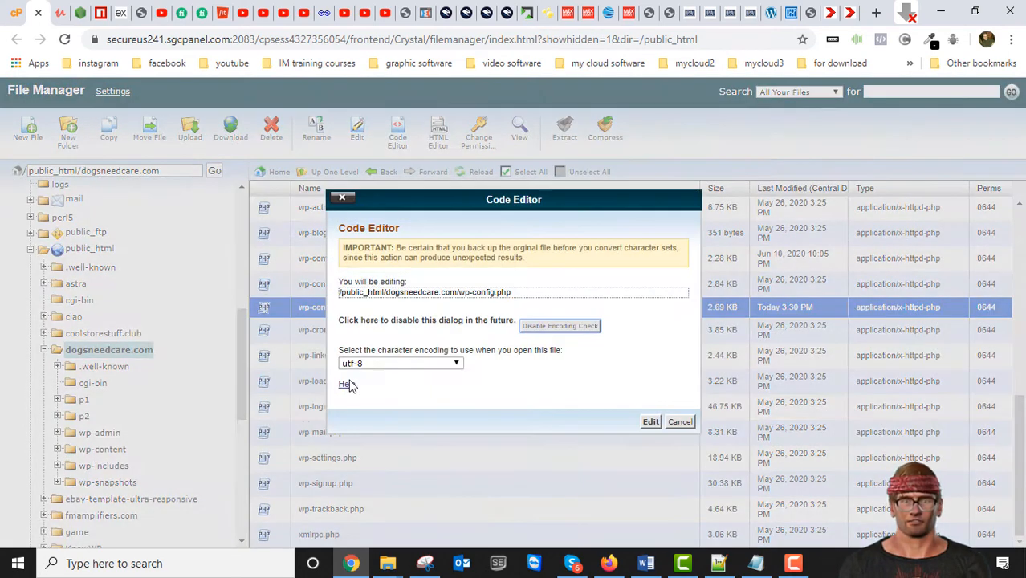
pyautogui.click(653, 426)
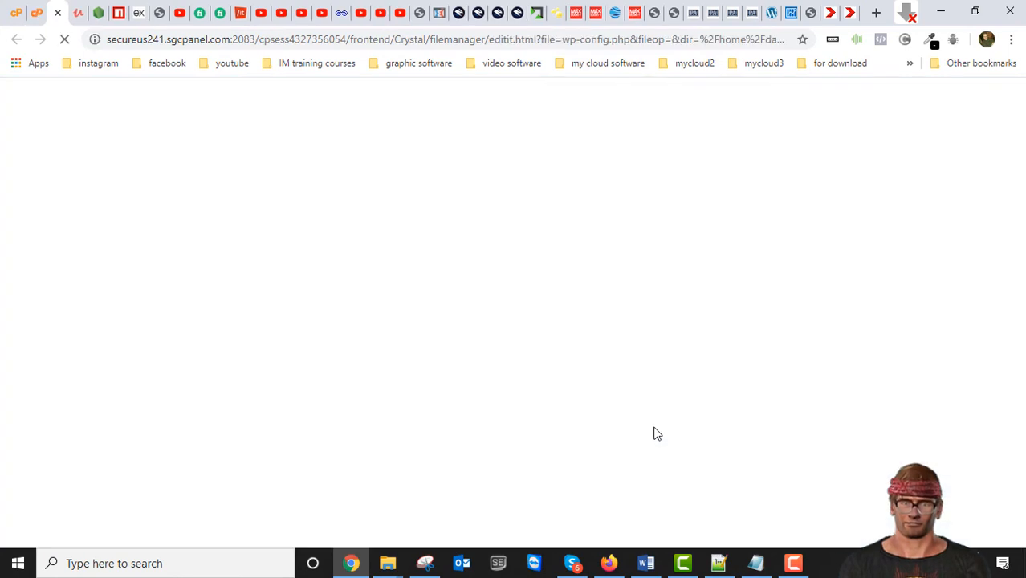
# - Copy the database name, username, password and hostname definitions with their comments from wp-config.php into the untitled Notepad note
pyautogui.scroll(-4, 407, 313)
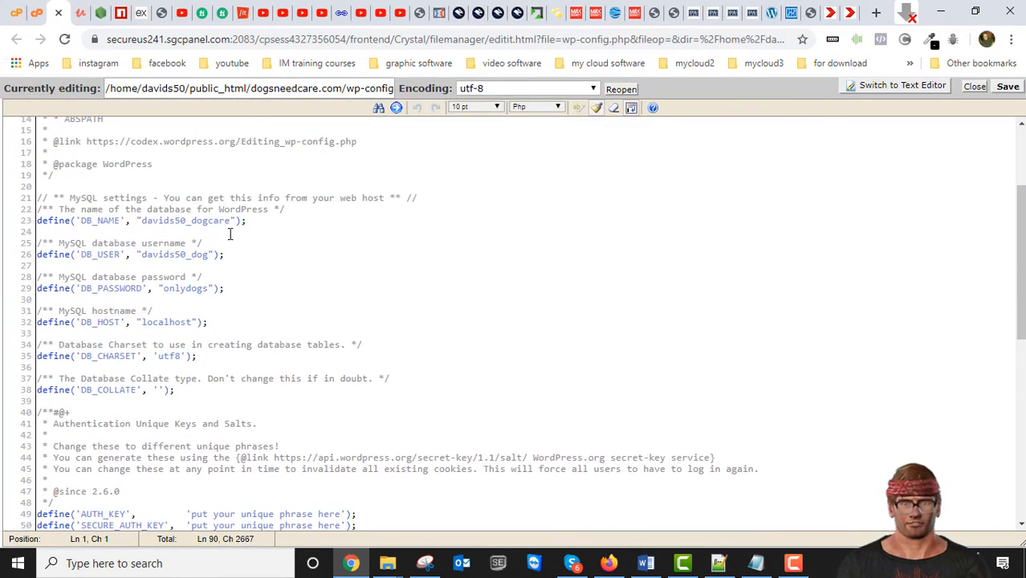
pyautogui.scroll(4, 205, 235)
pyautogui.scroll(-4, 210, 321)
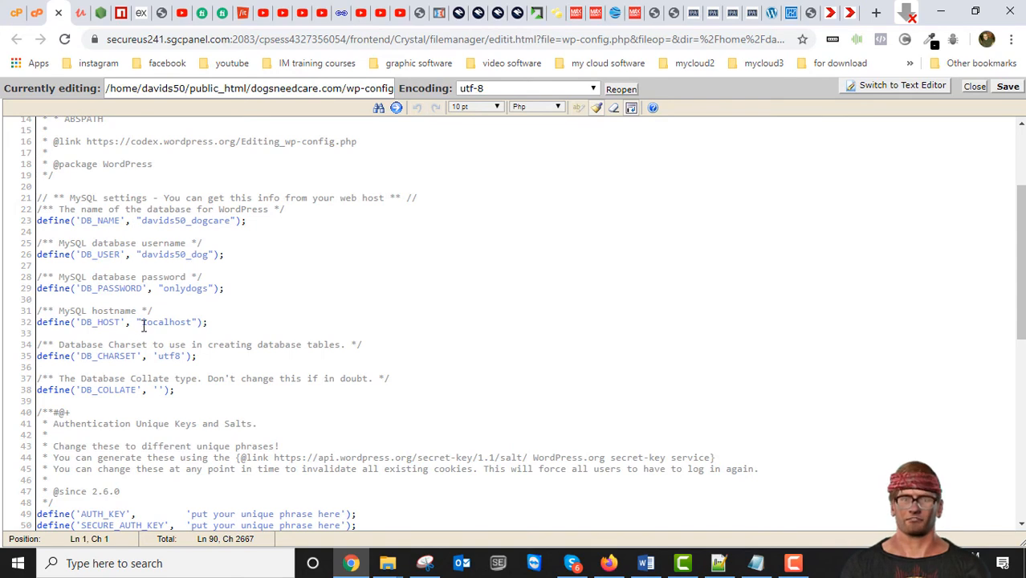
pyautogui.moveTo(220, 320); pyautogui.dragTo(38, 208)
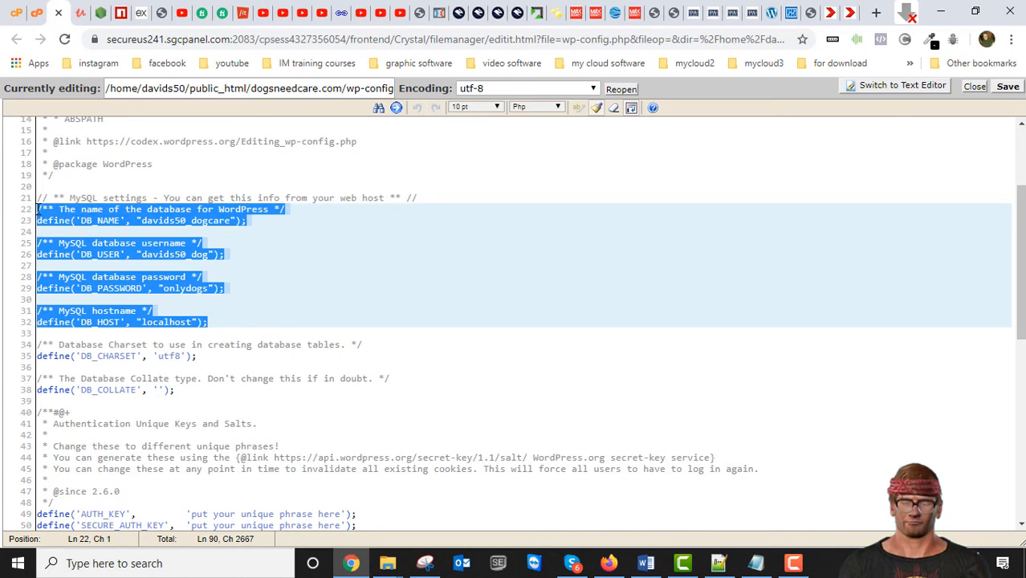
pyautogui.rightClick(117, 216)
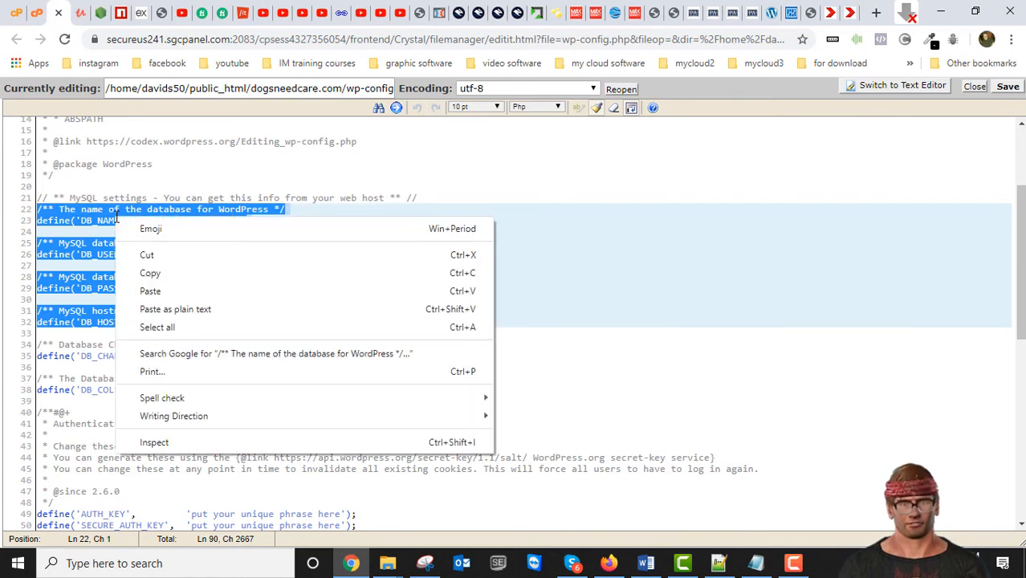
pyautogui.click(150, 273)
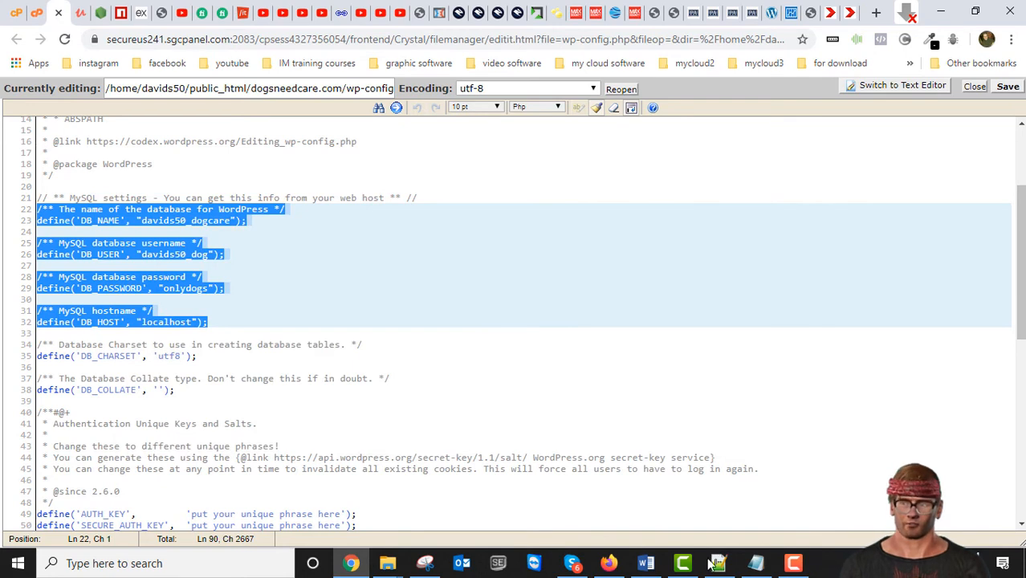
pyautogui.click(756, 562)
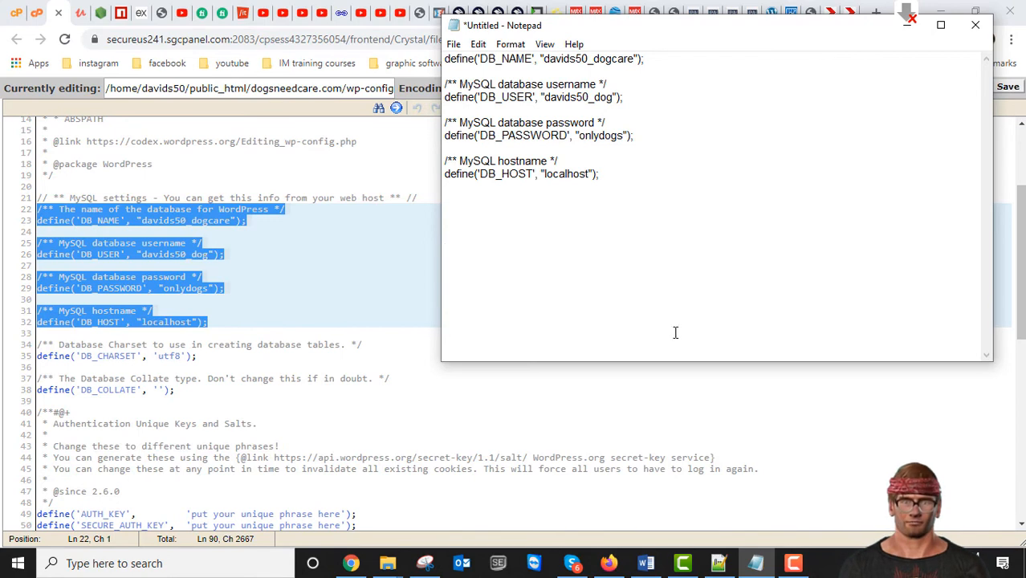
pyautogui.hotkey('ctrl', 'v')
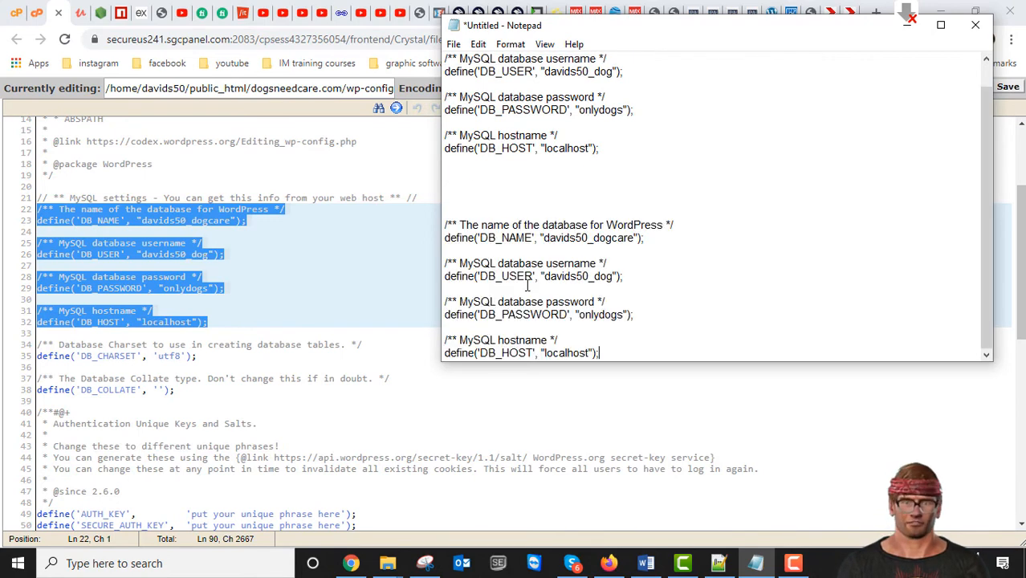
# - Delete the older copy of the database settings and the surplus blank lines above the newly pasted block in Notepad
pyautogui.moveTo(616, 154); pyautogui.dragTo(438, 6)
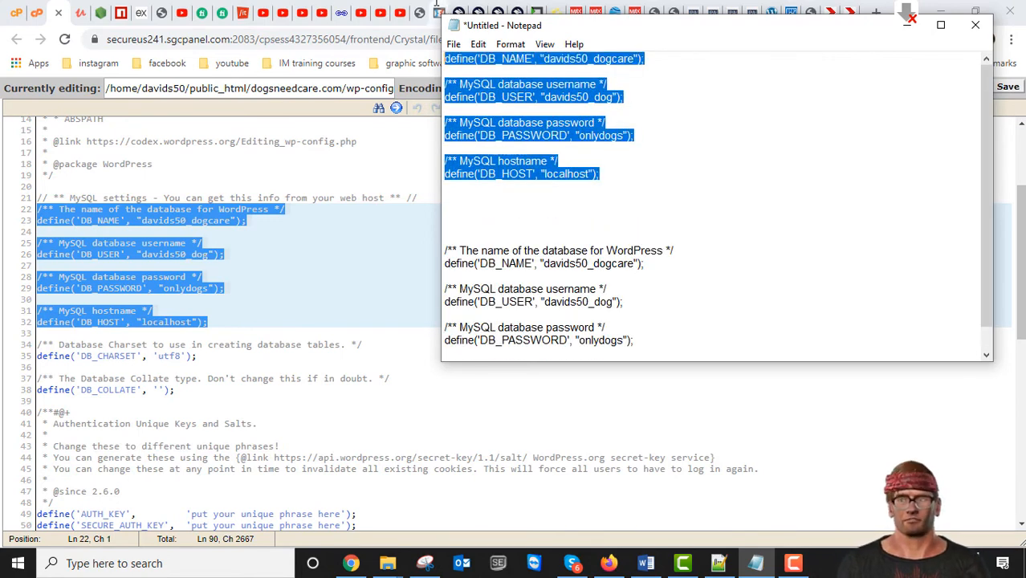
pyautogui.press('Delete')
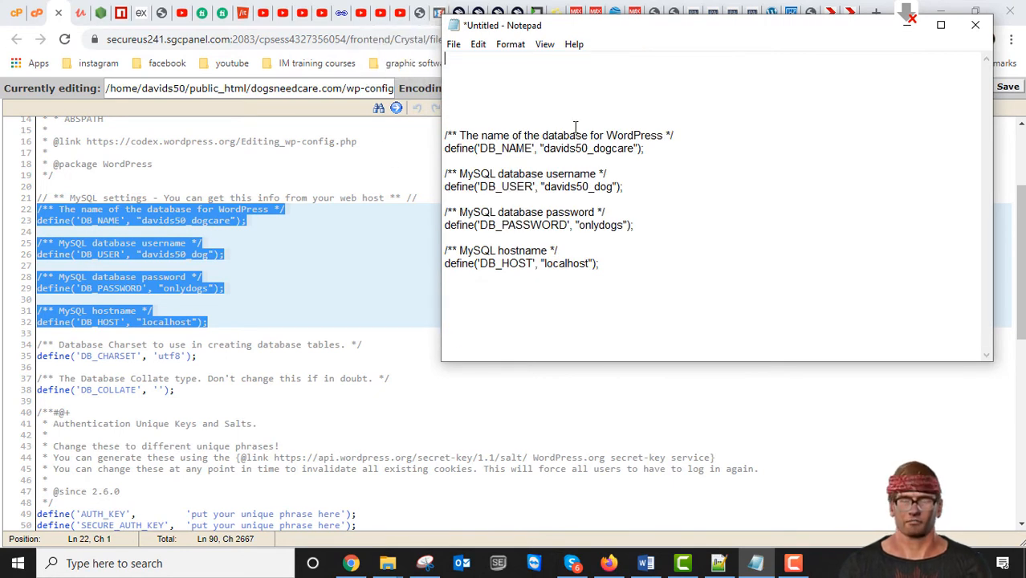
pyautogui.press('Delete')
pyautogui.press('Delete')
pyautogui.press('Delete')
pyautogui.press('Delete')
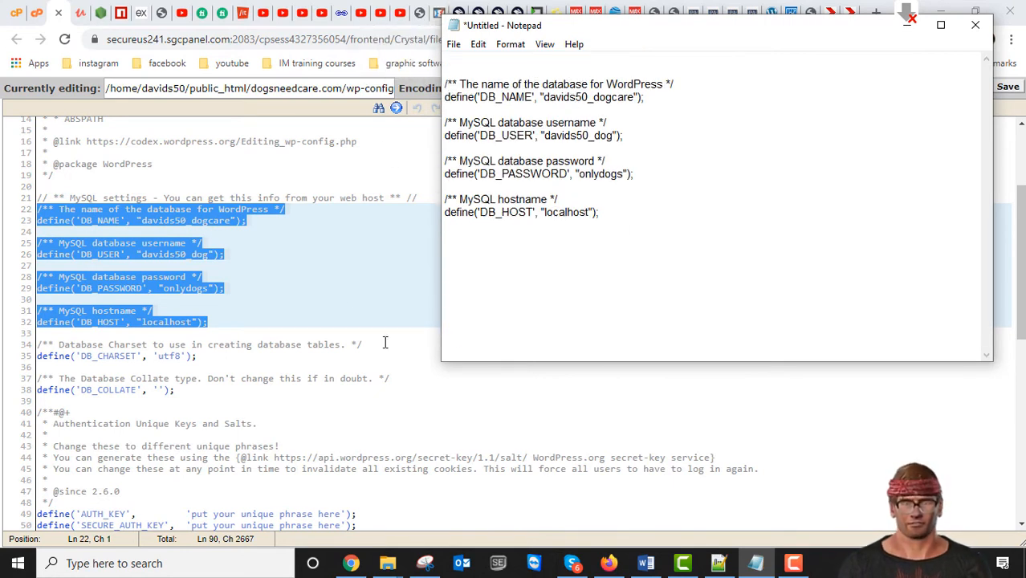
# - Copy the $table_prefix line from wp-config.php into the Notepad note below the hostname definition, then minimize the note
pyautogui.scroll(-9, 146, 301)
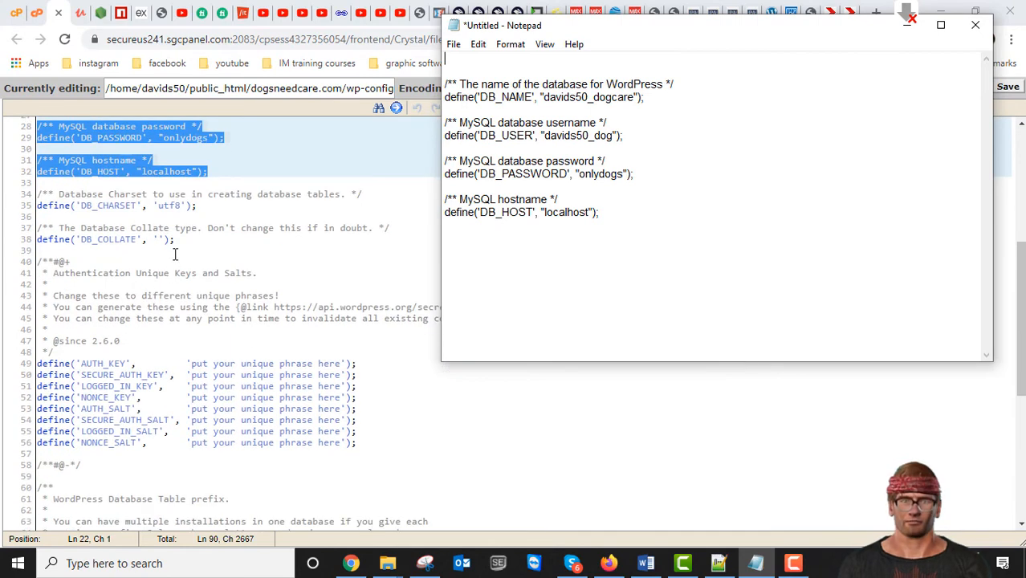
pyautogui.scroll(-4, 174, 257)
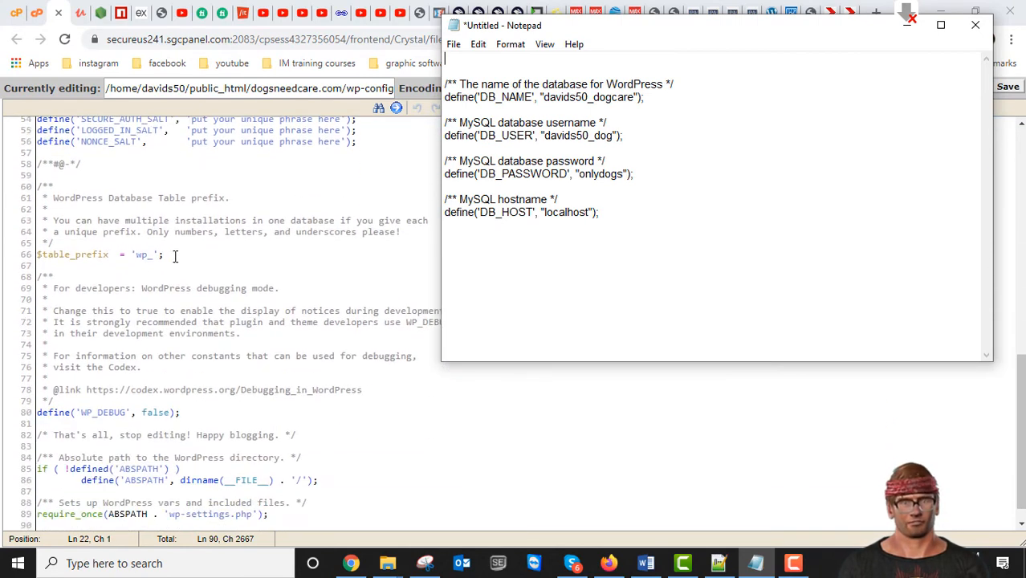
pyautogui.scroll(-1, 134, 267)
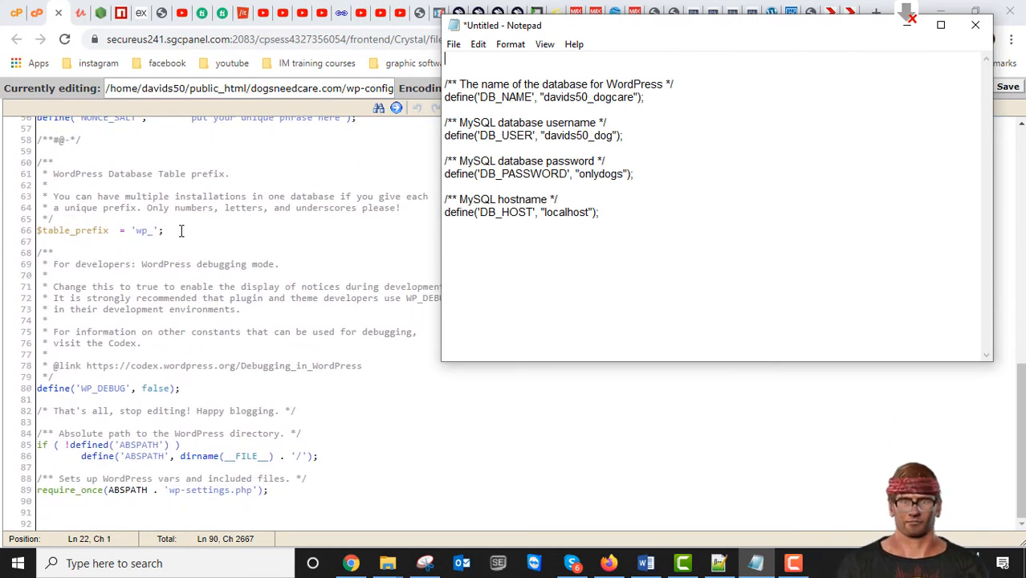
pyautogui.click(184, 230)
pyautogui.moveTo(165, 230); pyautogui.dragTo(18, 233)
pyautogui.rightClick(71, 231)
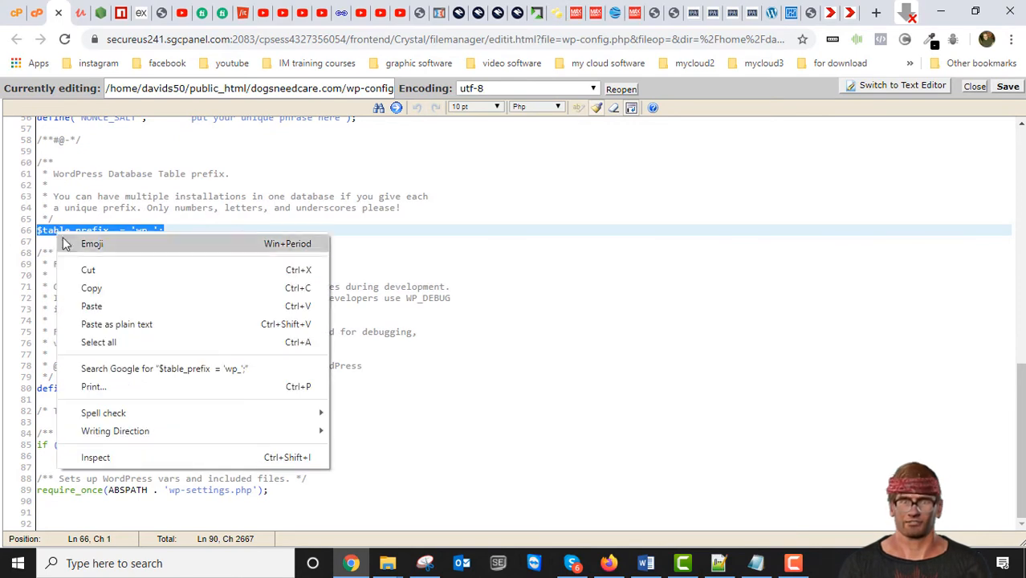
pyautogui.click(88, 287)
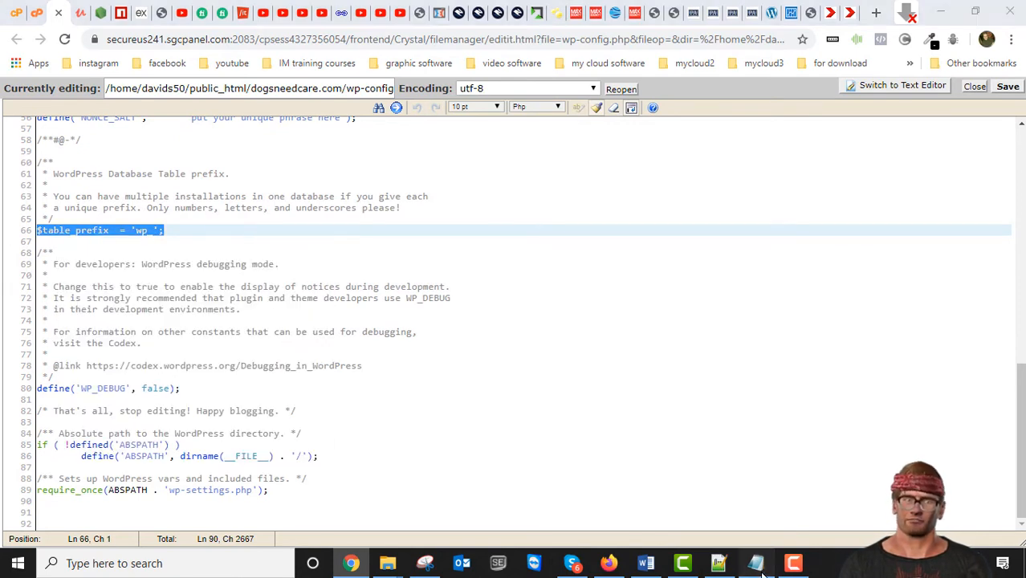
pyautogui.click(756, 563)
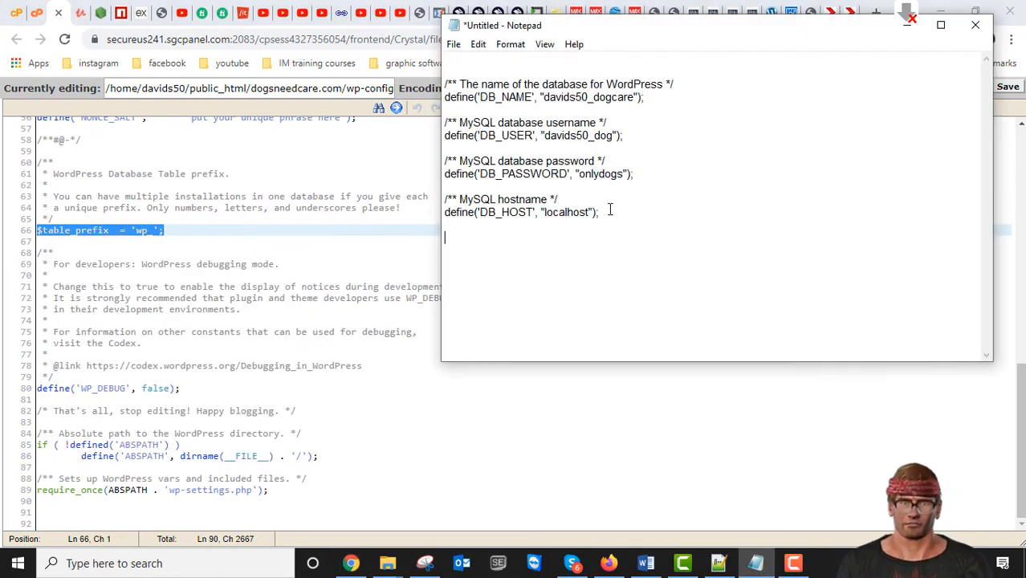
pyautogui.hotkey('ctrl', 'v')
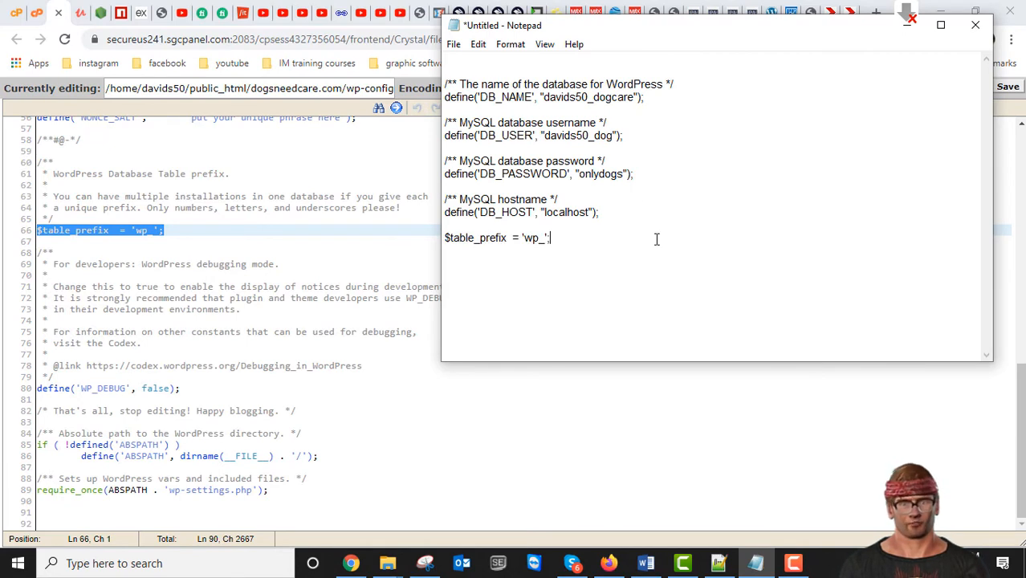
pyautogui.click(908, 25)
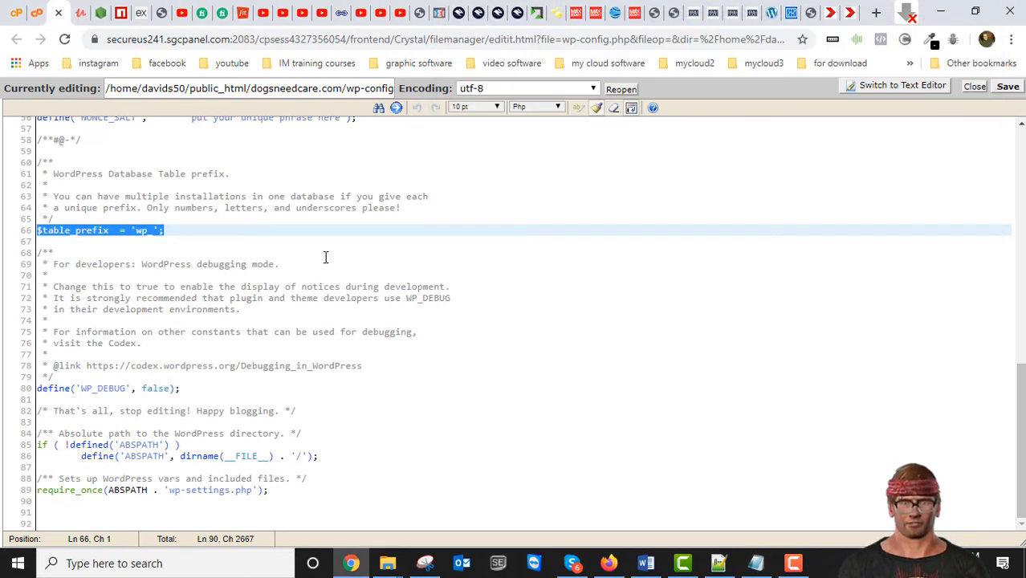
# - Look back over the wp-config.php contents up to the start of the file, then close the Code Editor without saving
pyautogui.scroll(3, 361, 248)
pyautogui.scroll(6, 393, 274)
pyautogui.scroll(-1, 319, 294)
pyautogui.scroll(1, 327, 297)
pyautogui.scroll(-10, 328, 301)
pyautogui.scroll(6, 314, 344)
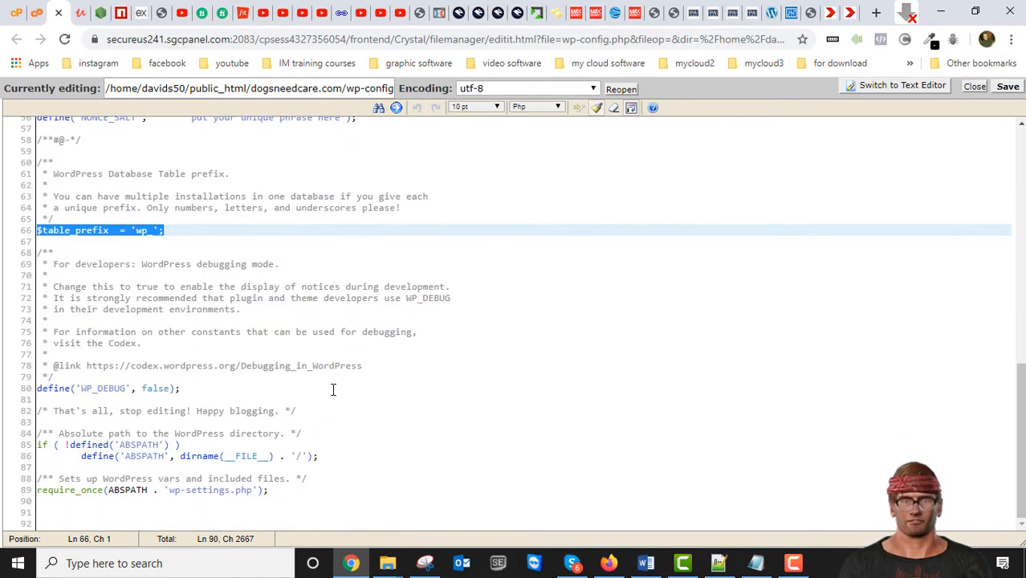
pyautogui.scroll(7, 302, 361)
pyautogui.scroll(-4, 252, 325)
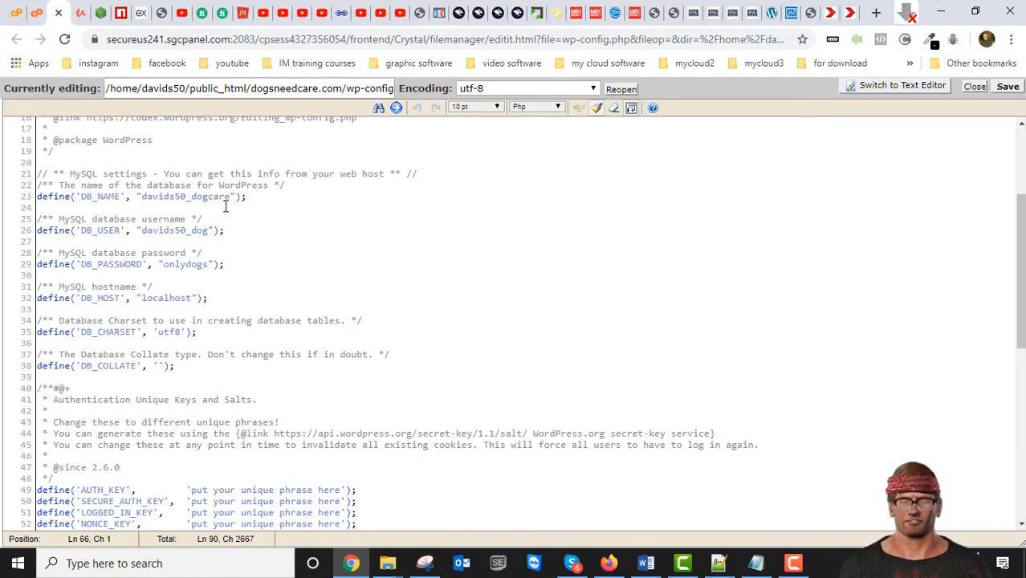
pyautogui.scroll(3, 394, 269)
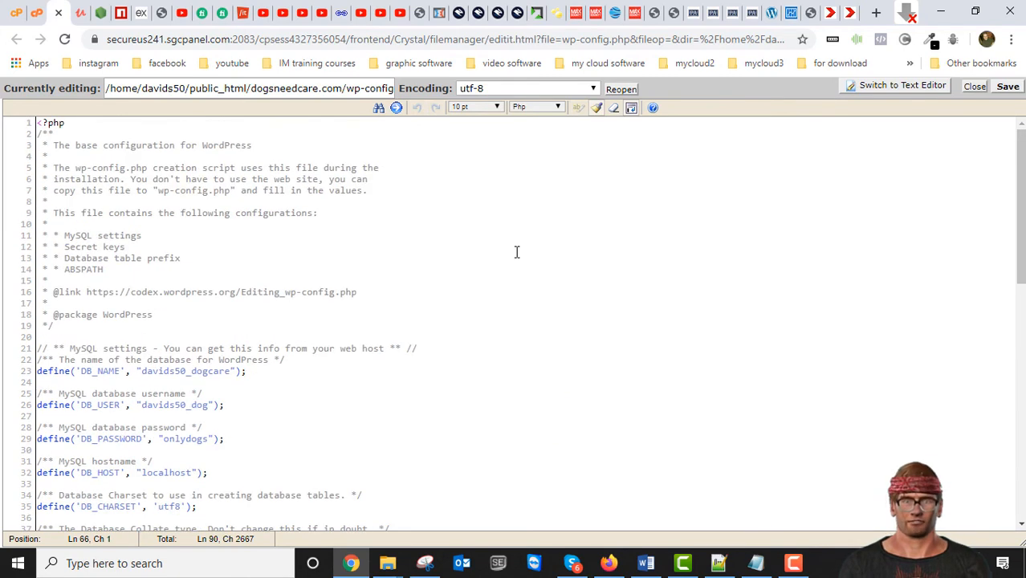
pyautogui.click(973, 86)
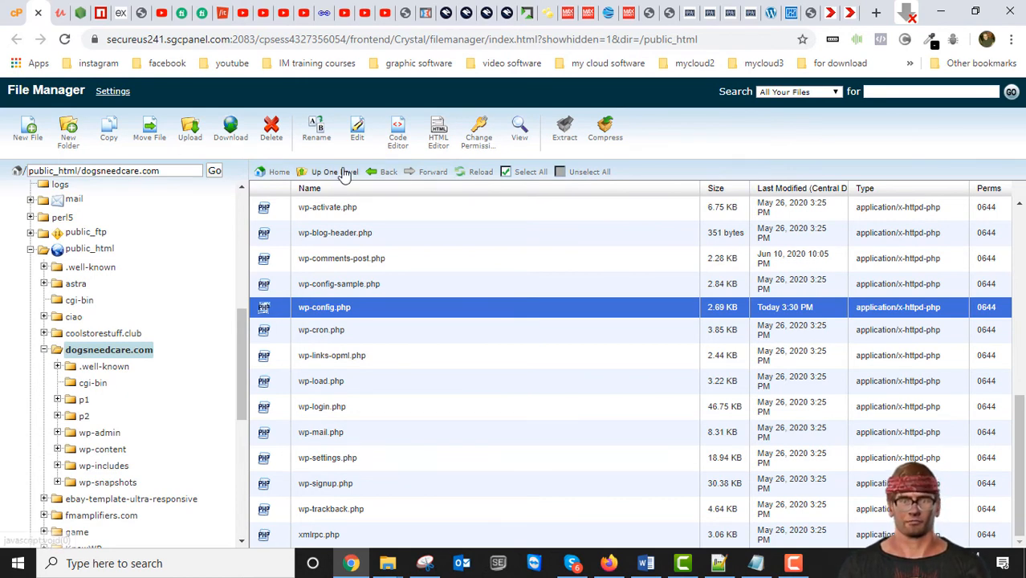
# - Download wp-config.php from the File Manager into the dogsneedcare folder inside Duplicator backups, keeping its file name
pyautogui.click(232, 131)
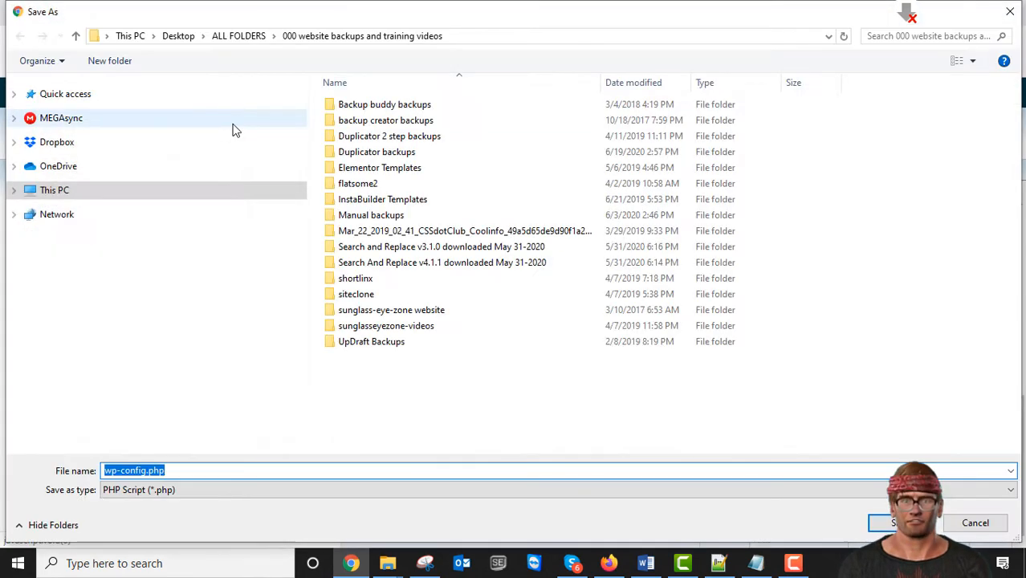
pyautogui.doubleClick(376, 151)
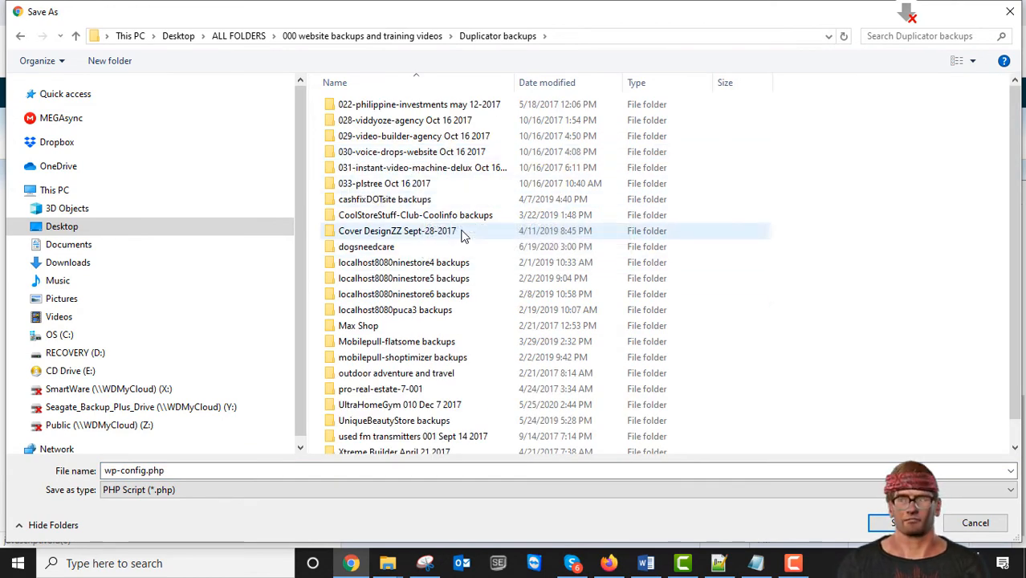
pyautogui.scroll(-1, 475, 302)
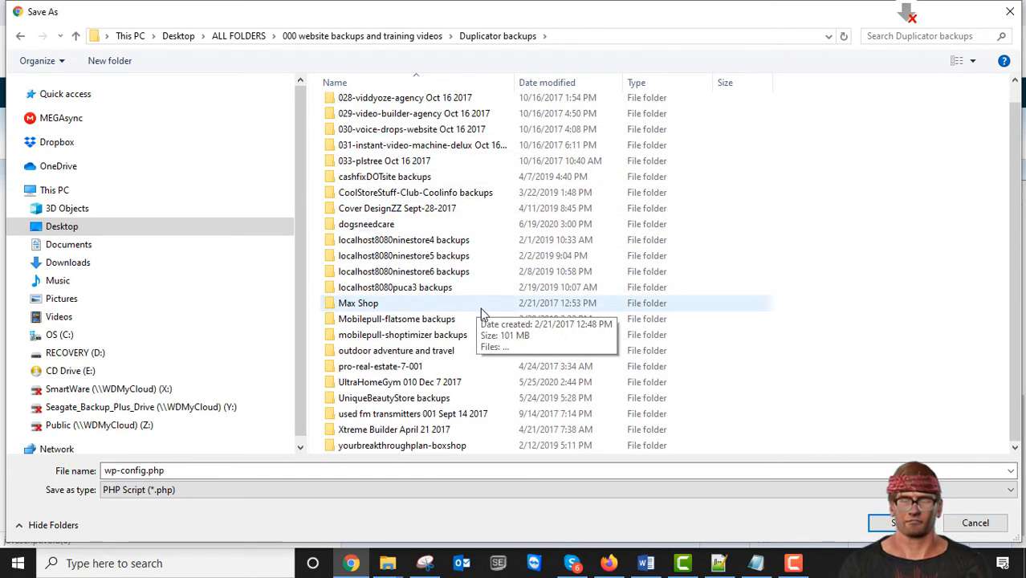
pyautogui.scroll(1, 479, 311)
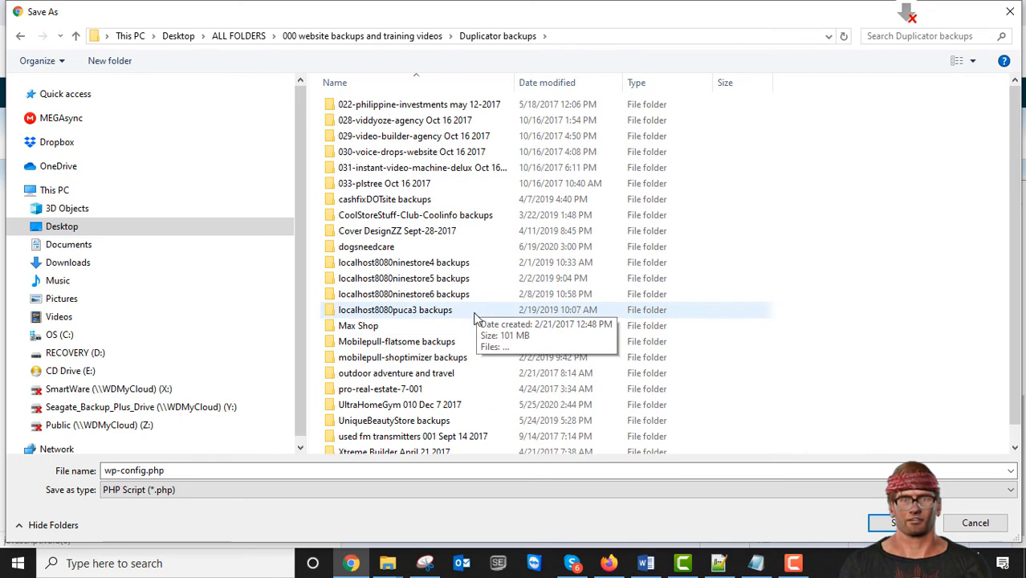
pyautogui.doubleClick(341, 250)
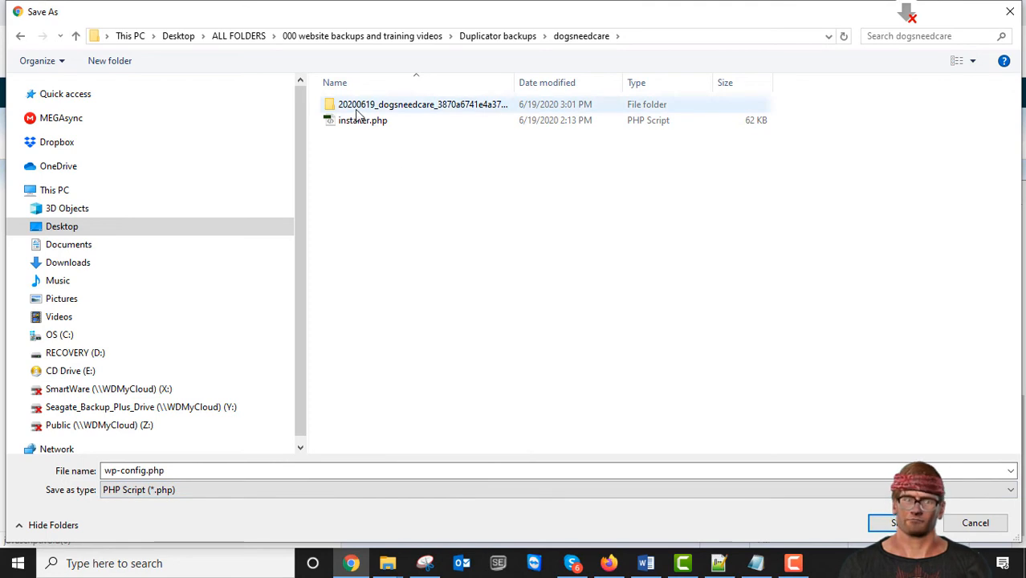
pyautogui.moveTo(513, 82); pyautogui.dragTo(736, 83)
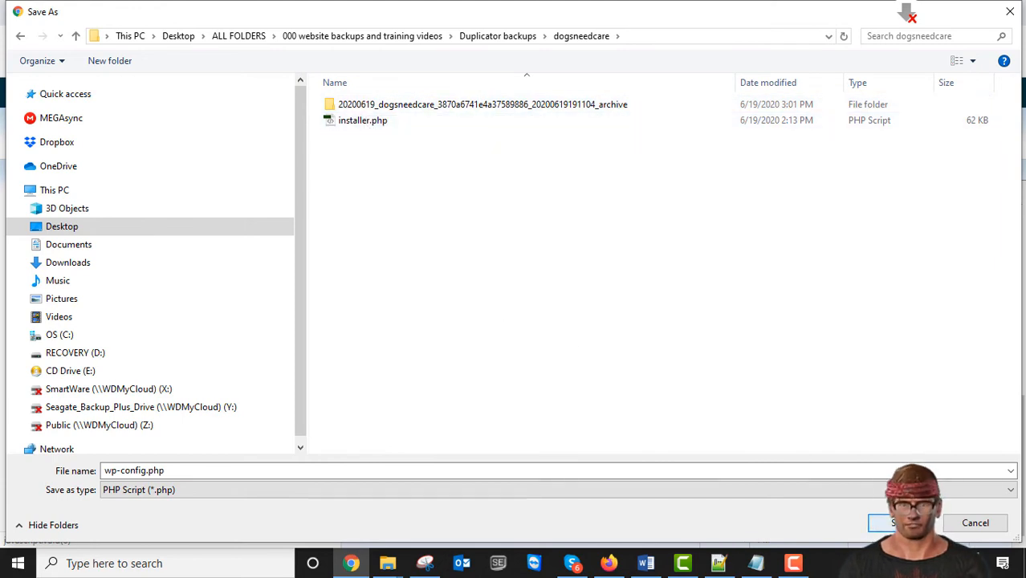
pyautogui.click(893, 522)
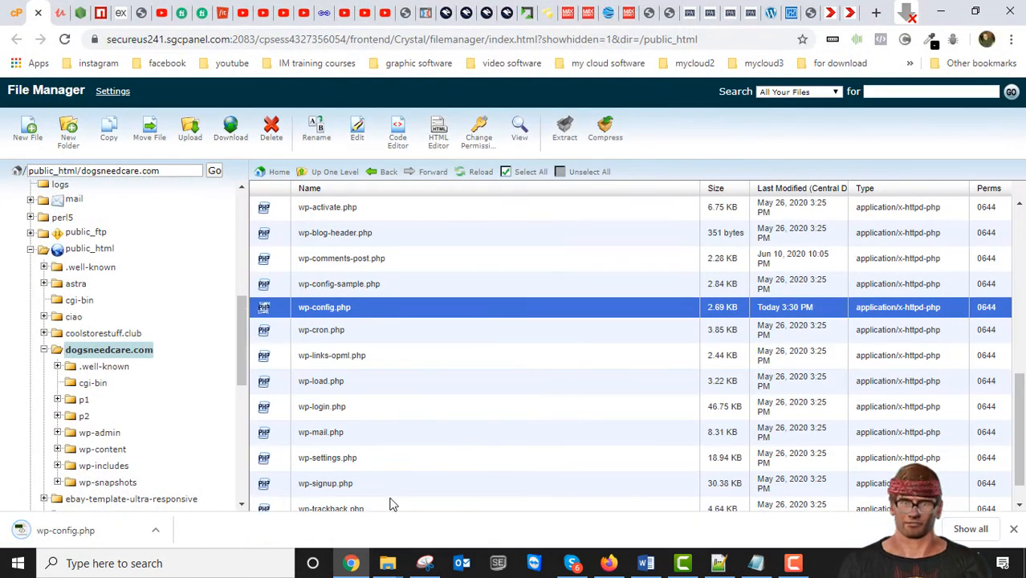
# - Open the downloaded wp-config.php from the Duplicator backups\dogsneedcare folder in Notepad++
pyautogui.moveTo(388, 562)
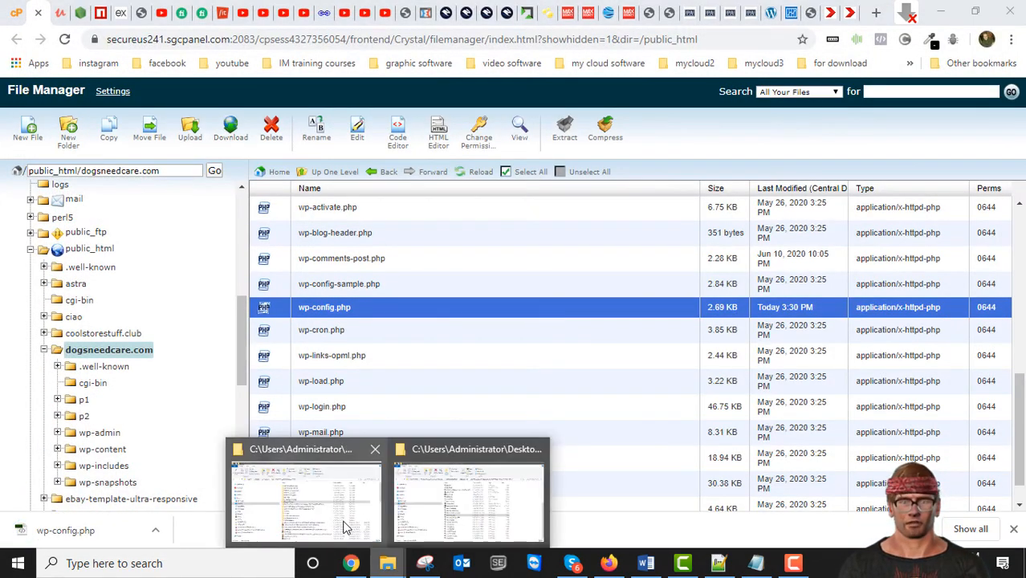
pyautogui.click(344, 441)
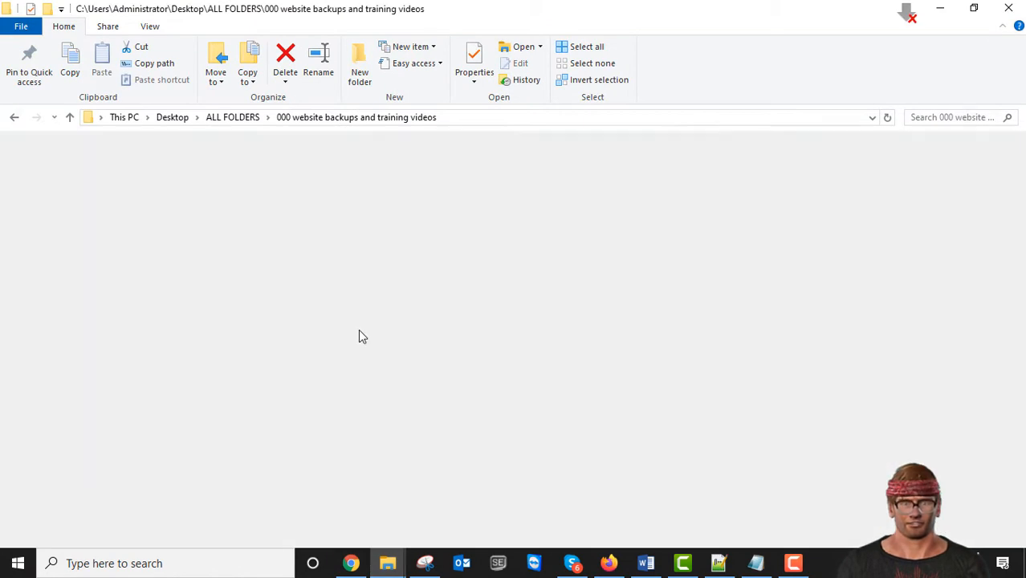
pyautogui.doubleClick(363, 214)
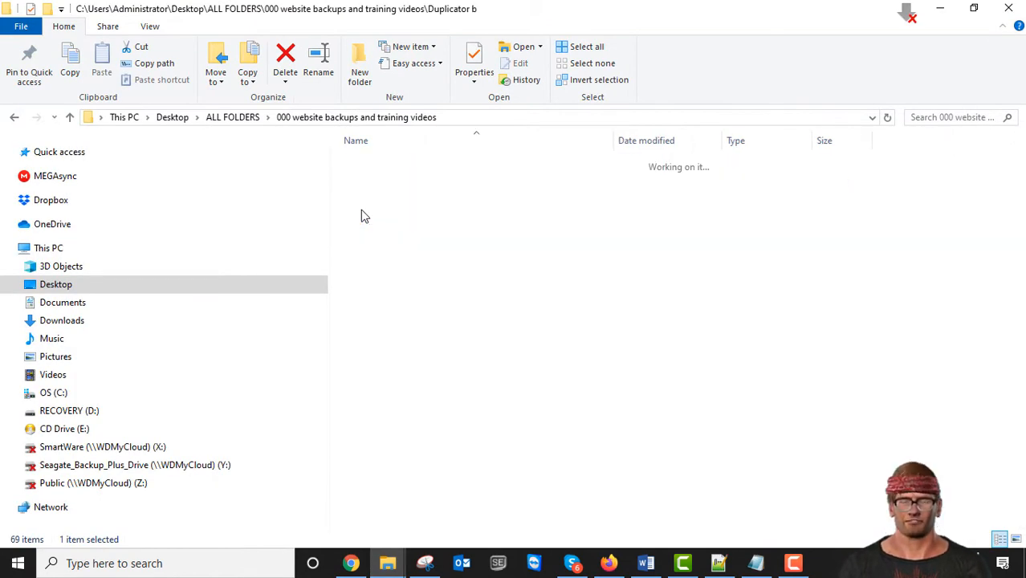
pyautogui.doubleClick(360, 303)
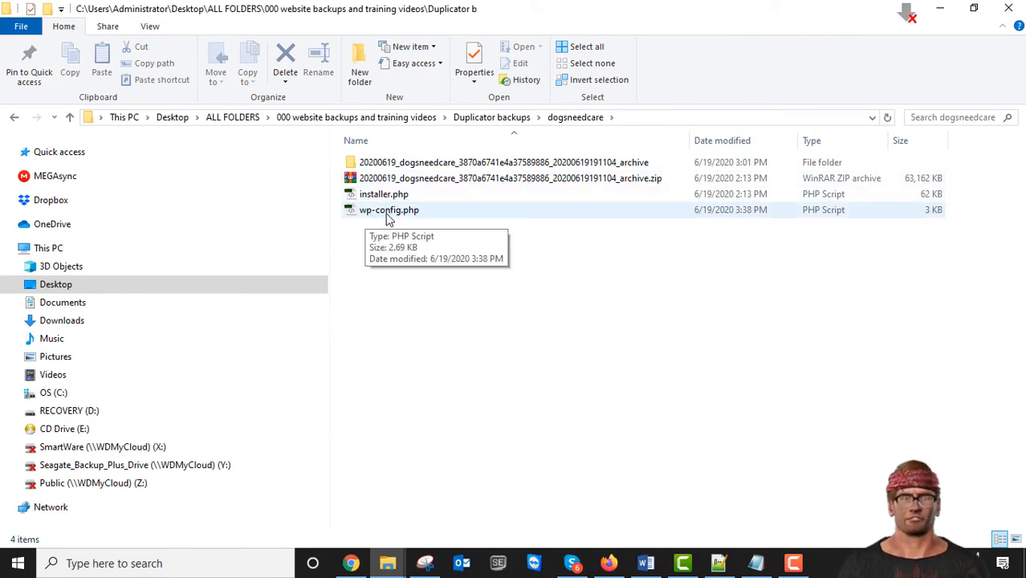
pyautogui.rightClick(365, 213)
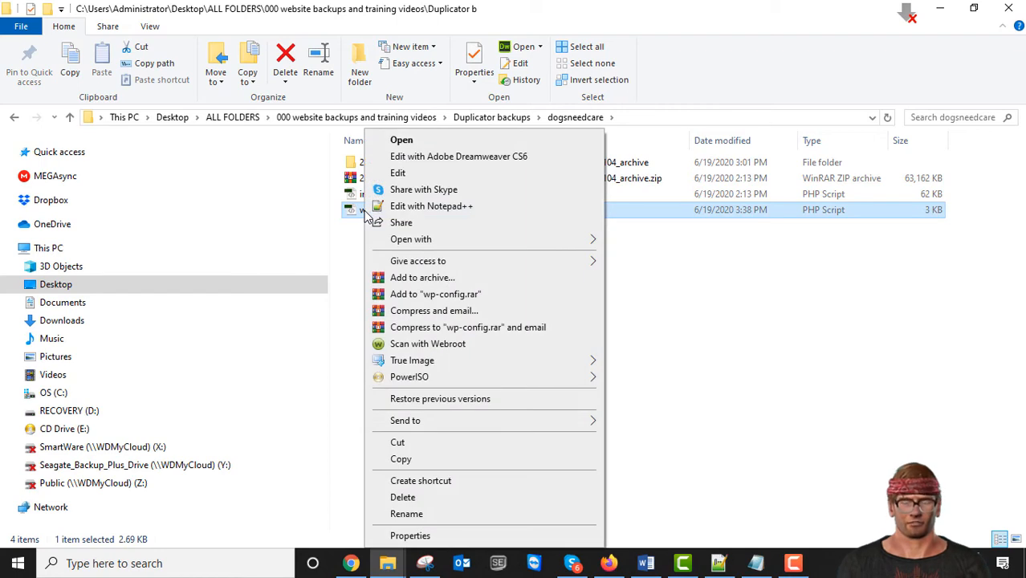
pyautogui.click(397, 206)
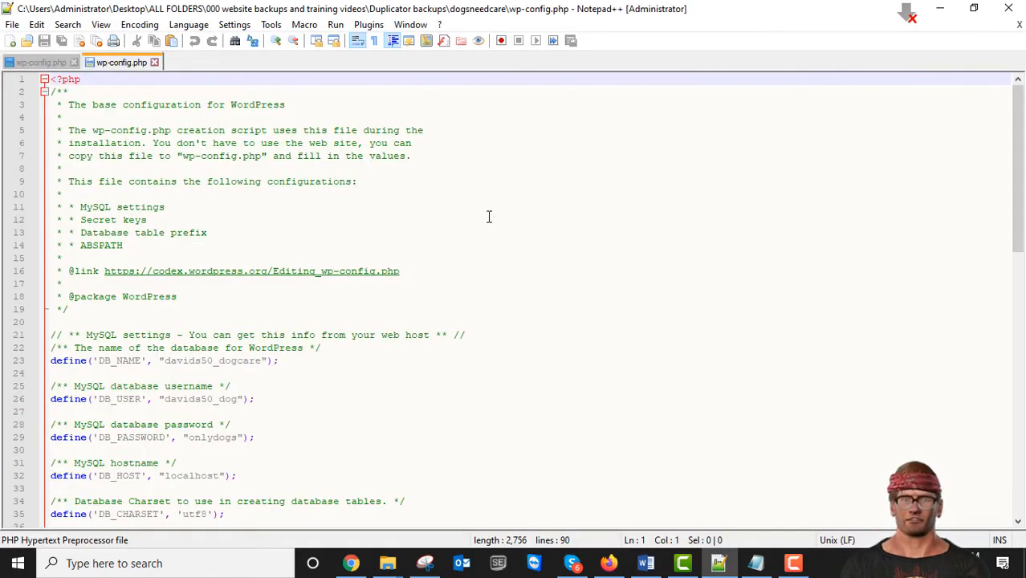
# - Check the MySQL settings in the local wp-config.php copy, then close Notepad++
pyautogui.scroll(-3, 355, 297)
pyautogui.scroll(-3, 162, 346)
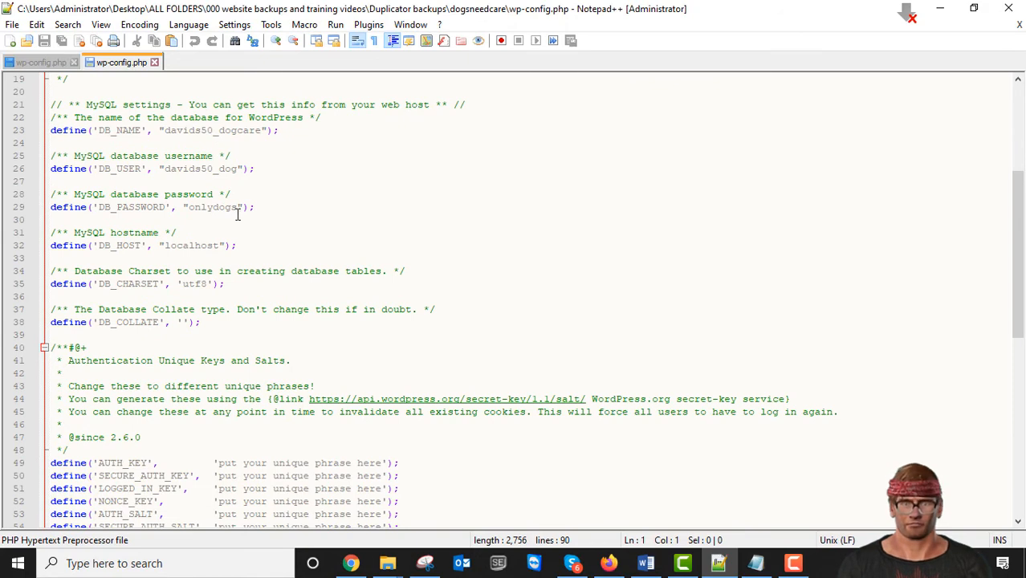
pyautogui.scroll(6, 406, 294)
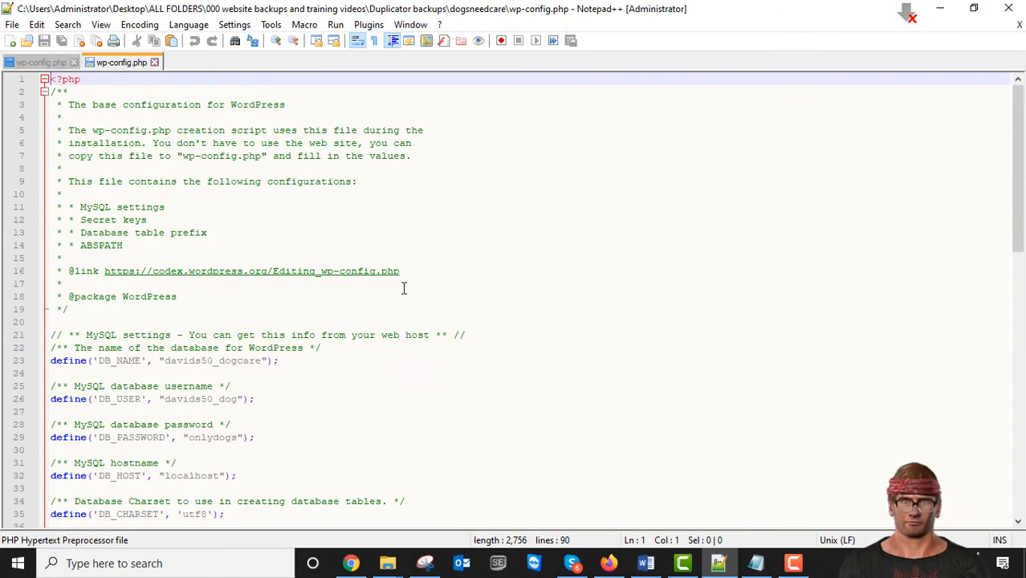
pyautogui.click(1020, 8)
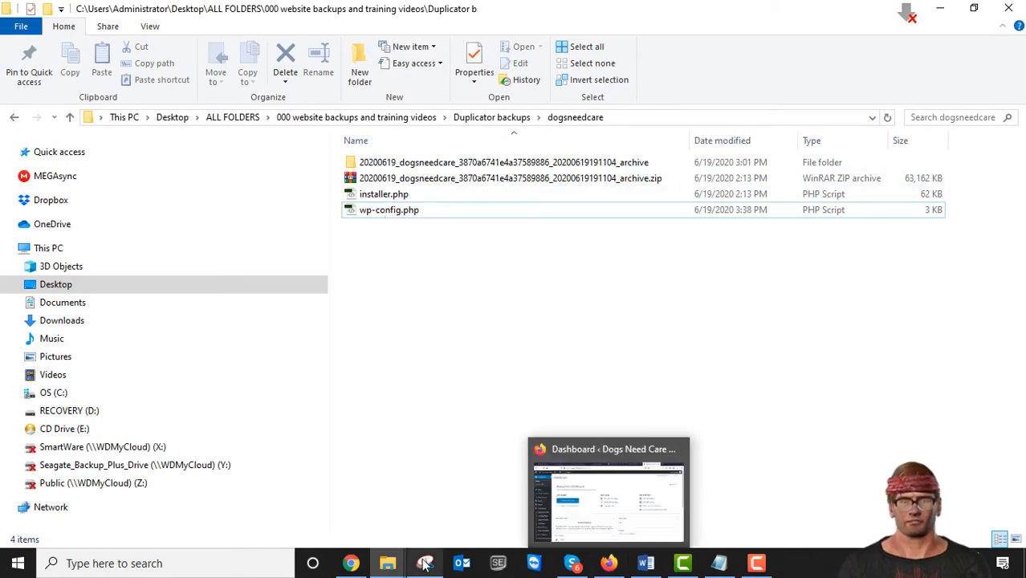
# - Switch to Chrome, open the WordPress dashboard at dogsneedcare.com/wp-admin in the site's tab and look it over
pyautogui.click(401, 457)
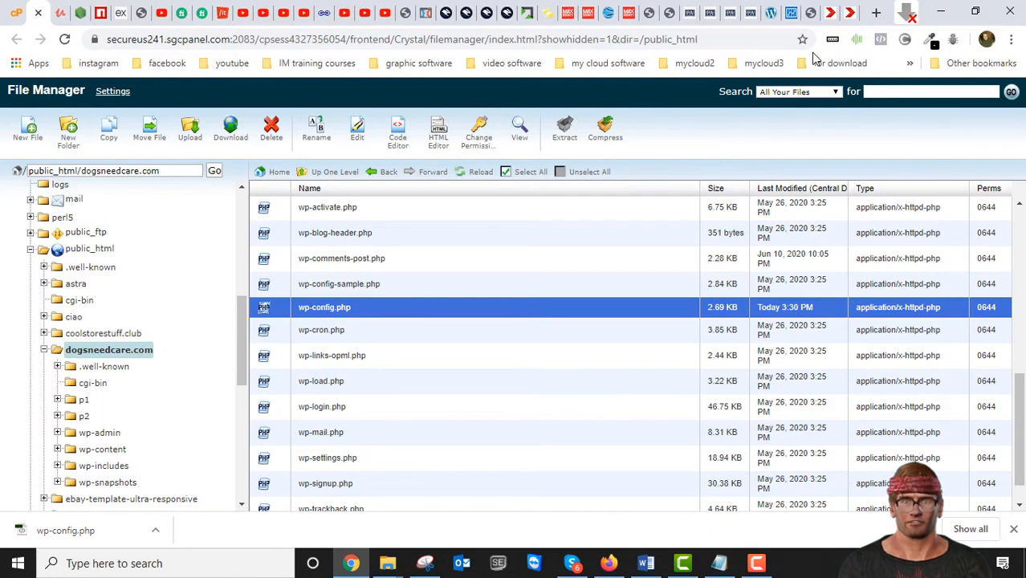
pyautogui.click(847, 14)
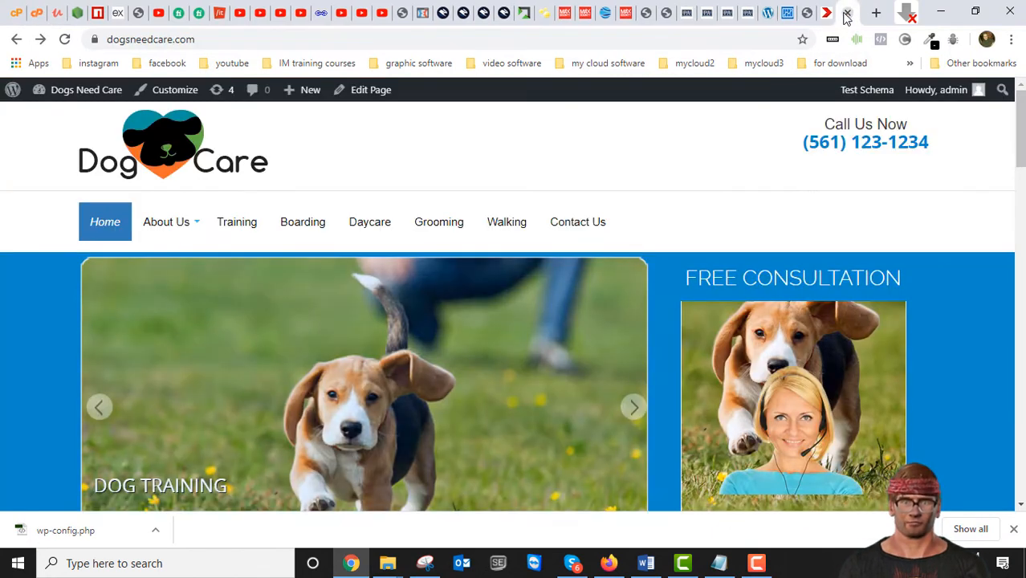
pyautogui.click(213, 40)
pyautogui.doubleClick(213, 39)
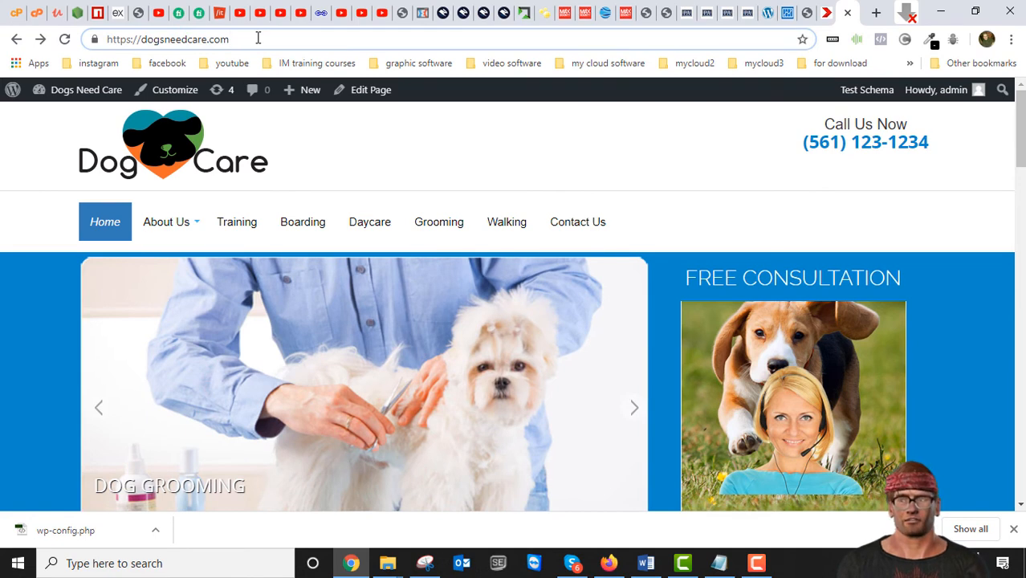
pyautogui.write('/')
pyautogui.write('wp')
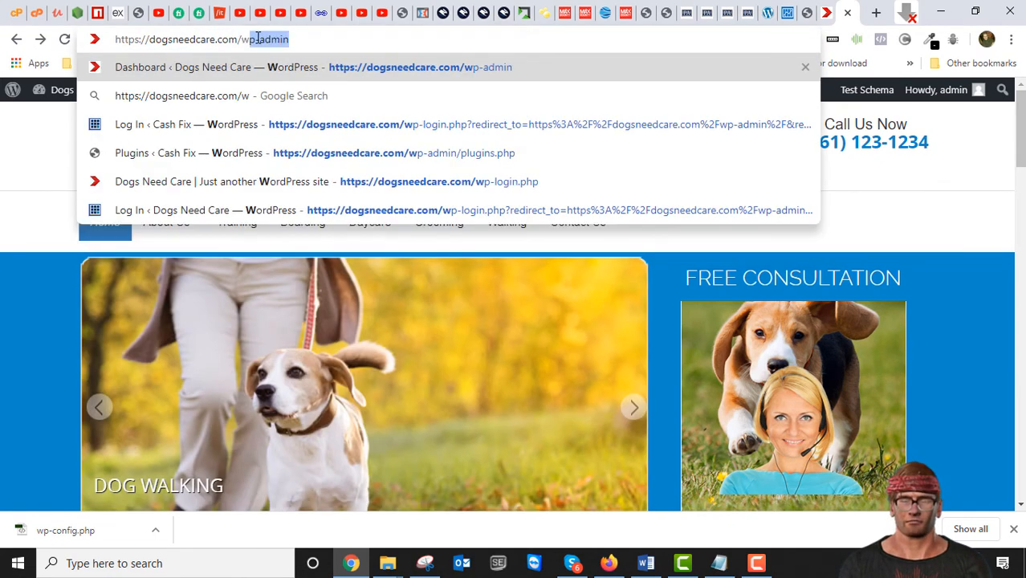
pyautogui.write('-admin')
pyautogui.press('Return')
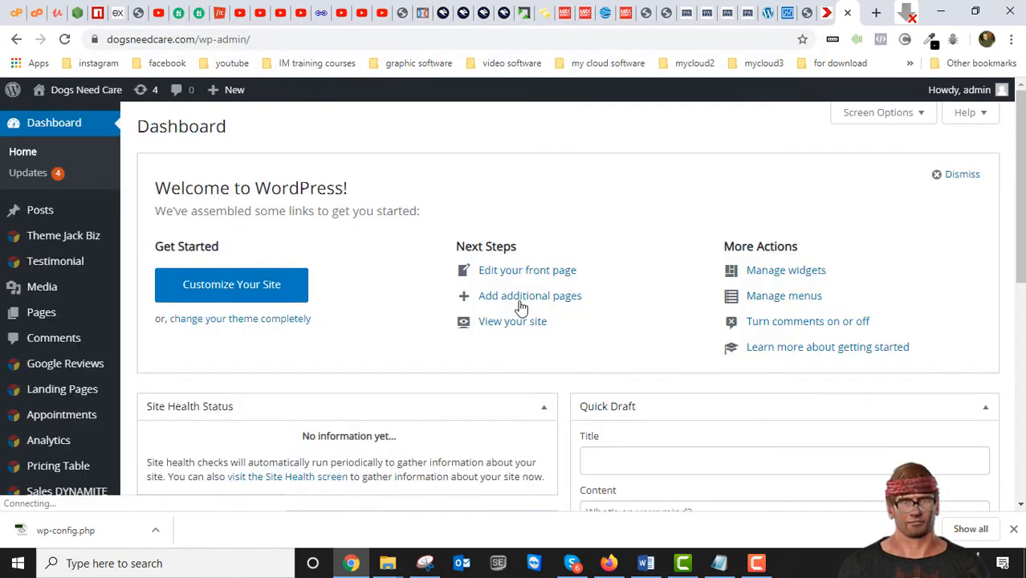
pyautogui.scroll(-5, 553, 251)
pyautogui.scroll(5, 552, 251)
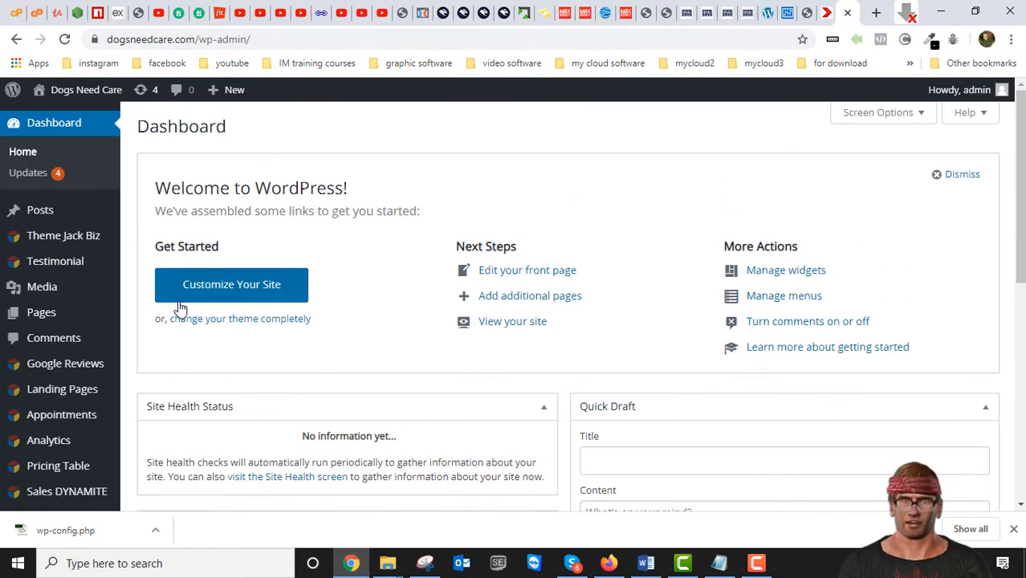
pyautogui.scroll(-5, 192, 305)
pyautogui.scroll(5, 184, 317)
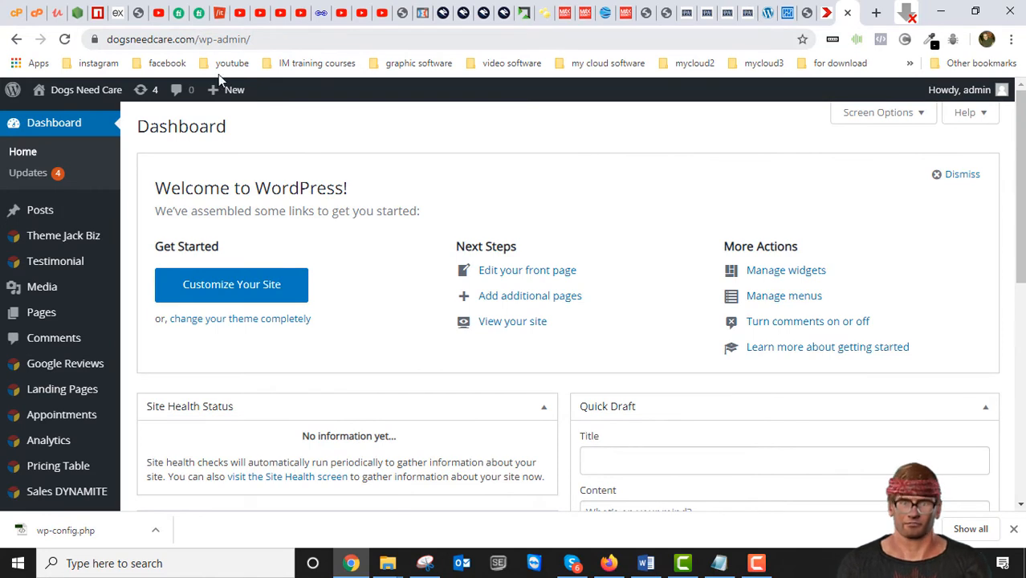
# - Open the site's list of installed plugins and look through it for the Duplicator plugin
pyautogui.scroll(-6, 80, 385)
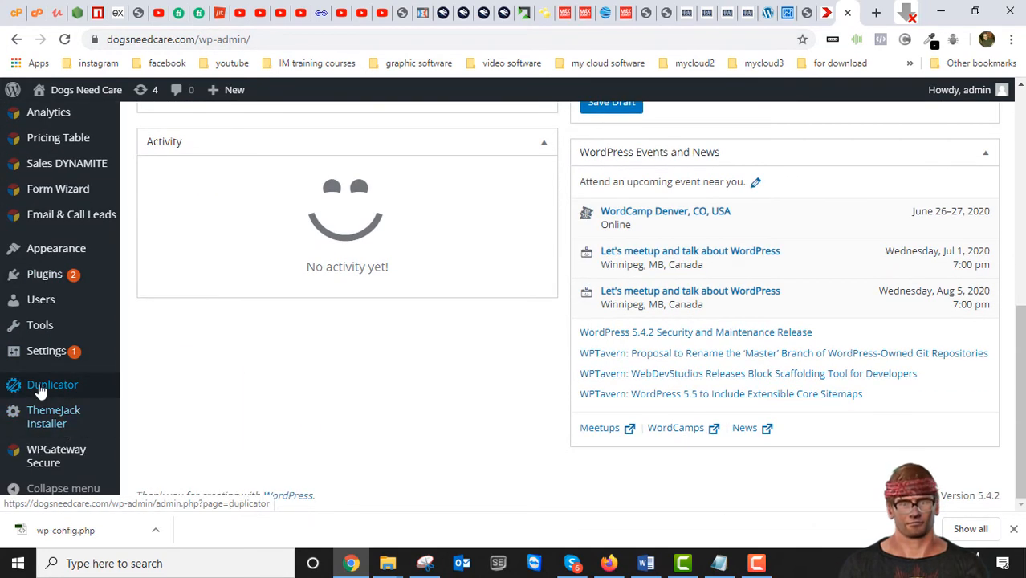
pyautogui.moveTo(37, 274)
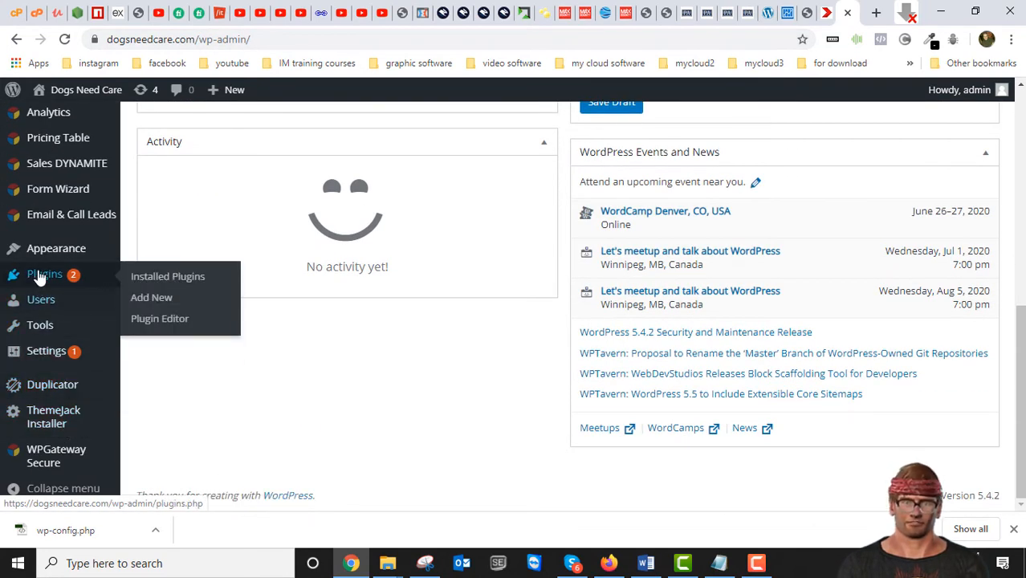
pyautogui.click(165, 282)
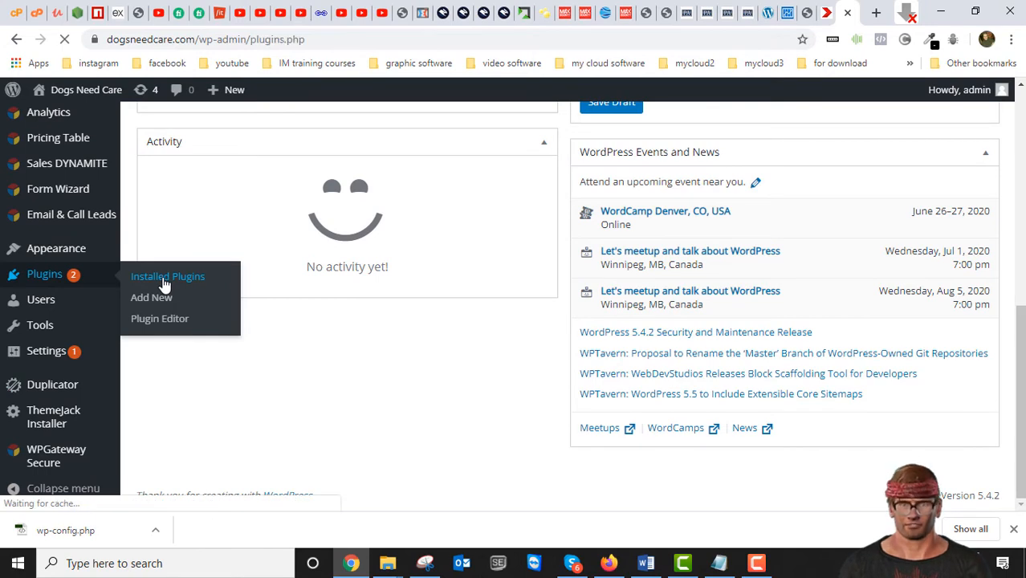
pyautogui.scroll(-3, 313, 385)
pyautogui.scroll(2, 310, 384)
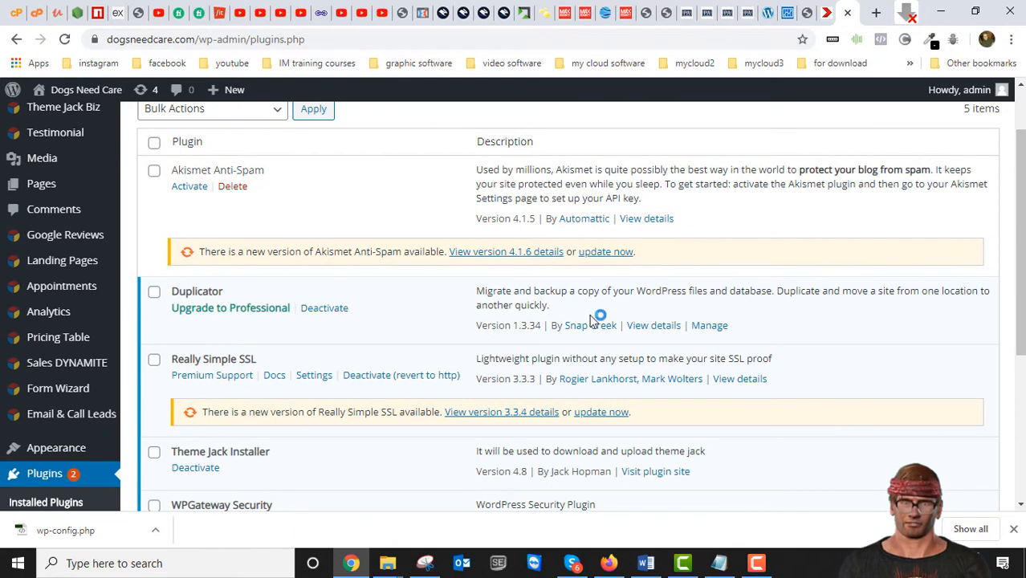
pyautogui.scroll(1, 602, 337)
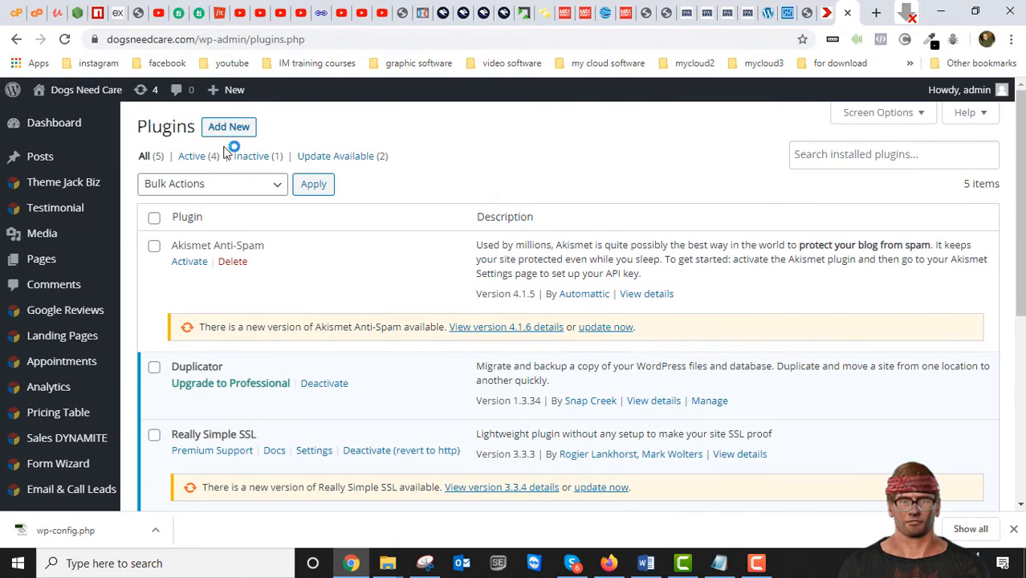
# - Search the WordPress add-plugins directory for "duplicator"
pyautogui.click(246, 131)
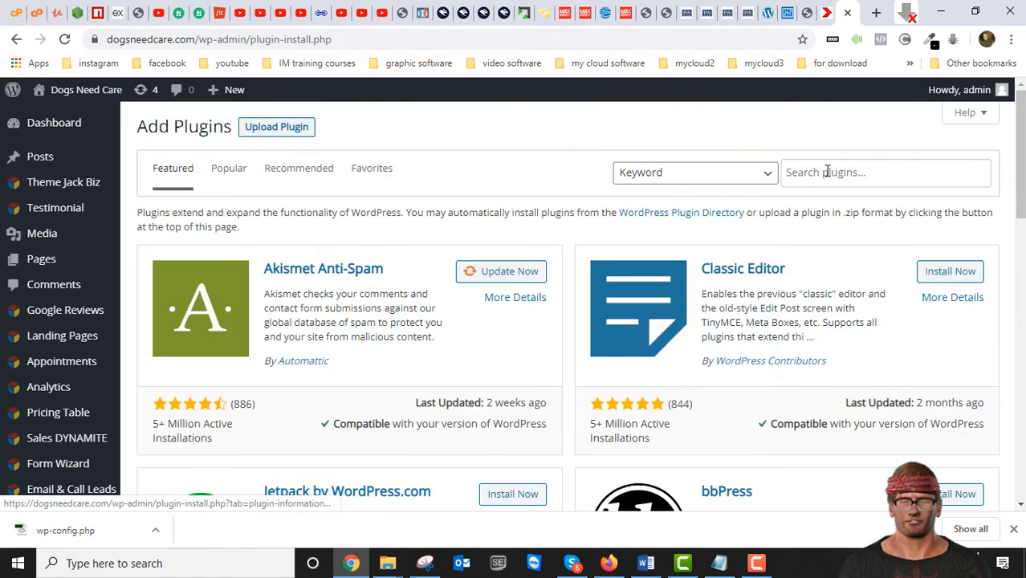
pyautogui.click(839, 173)
pyautogui.write('dup')
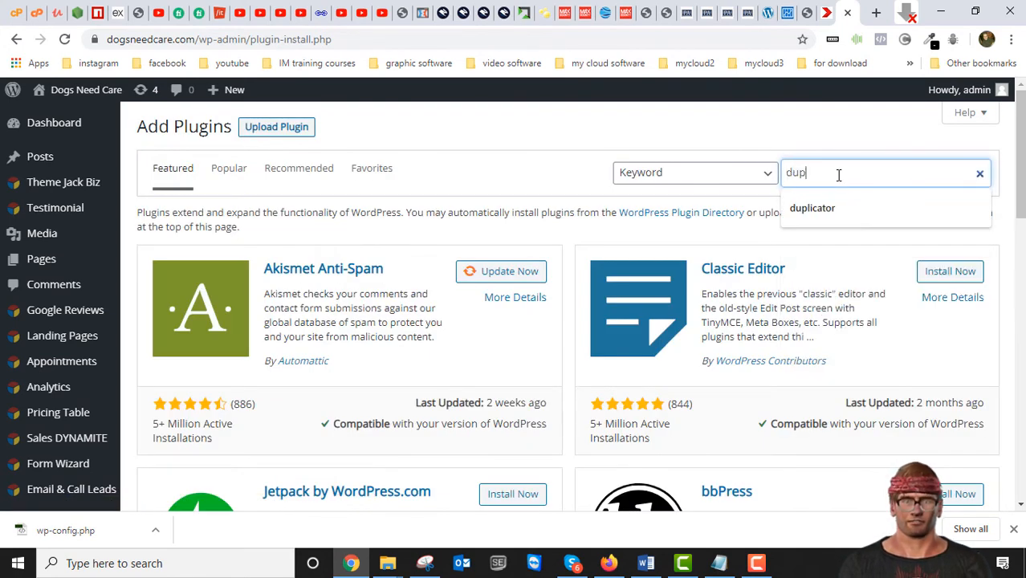
pyautogui.write('licator')
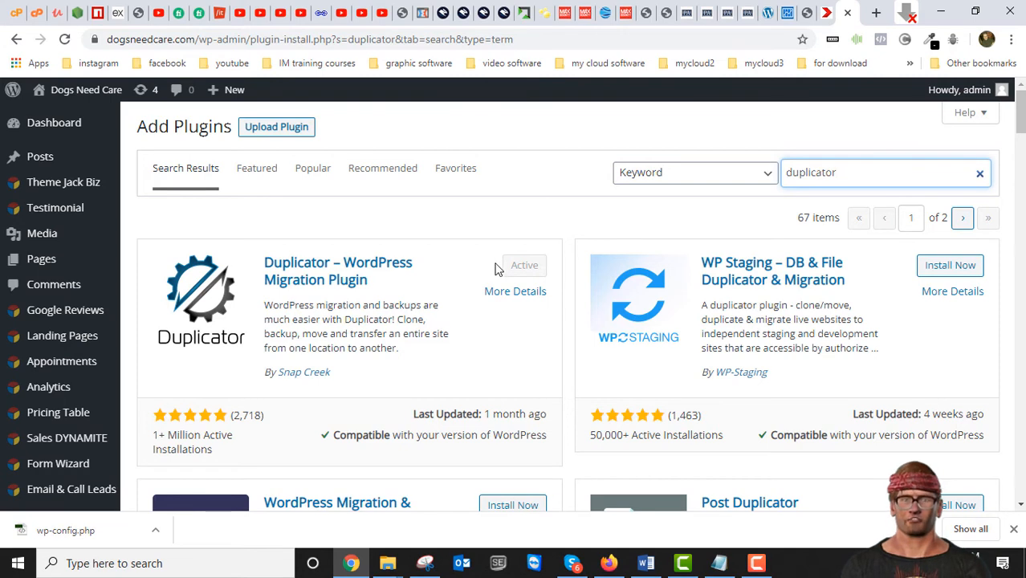
# - Open Duplicator's packages page on the site and start creating a new package
pyautogui.scroll(-4, 231, 356)
pyautogui.scroll(-2, 331, 336)
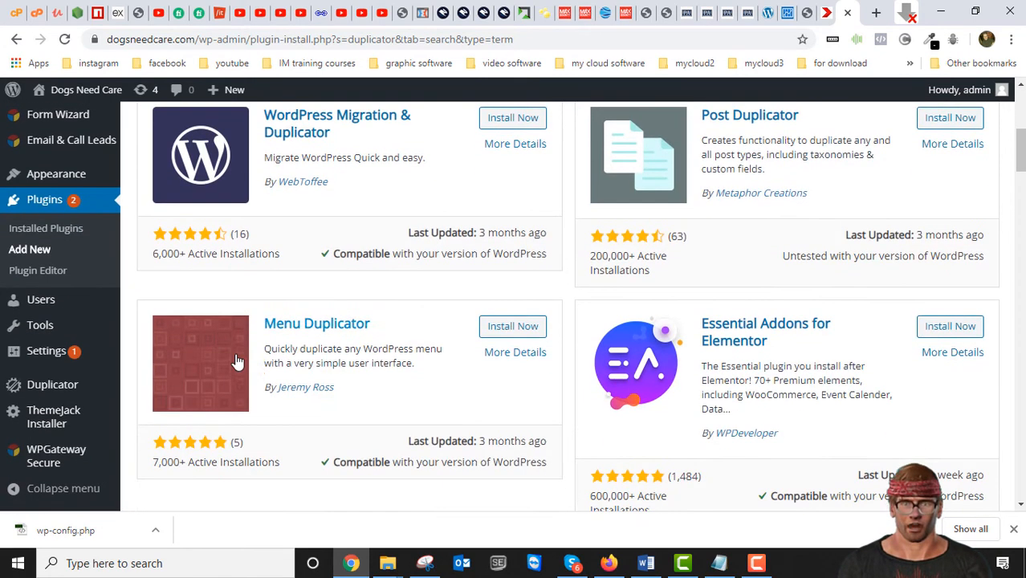
pyautogui.moveTo(74, 393)
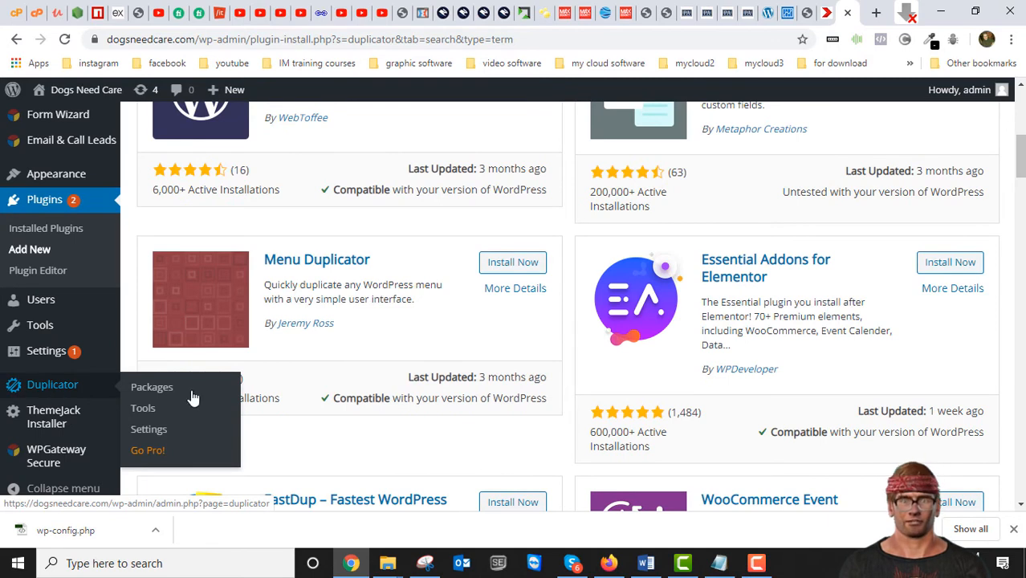
pyautogui.click(62, 388)
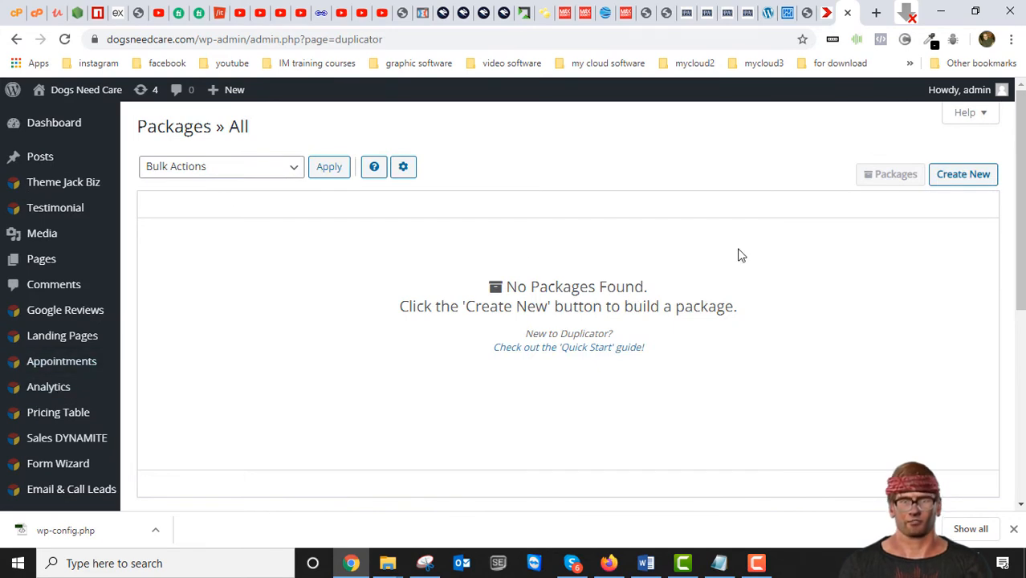
pyautogui.click(969, 182)
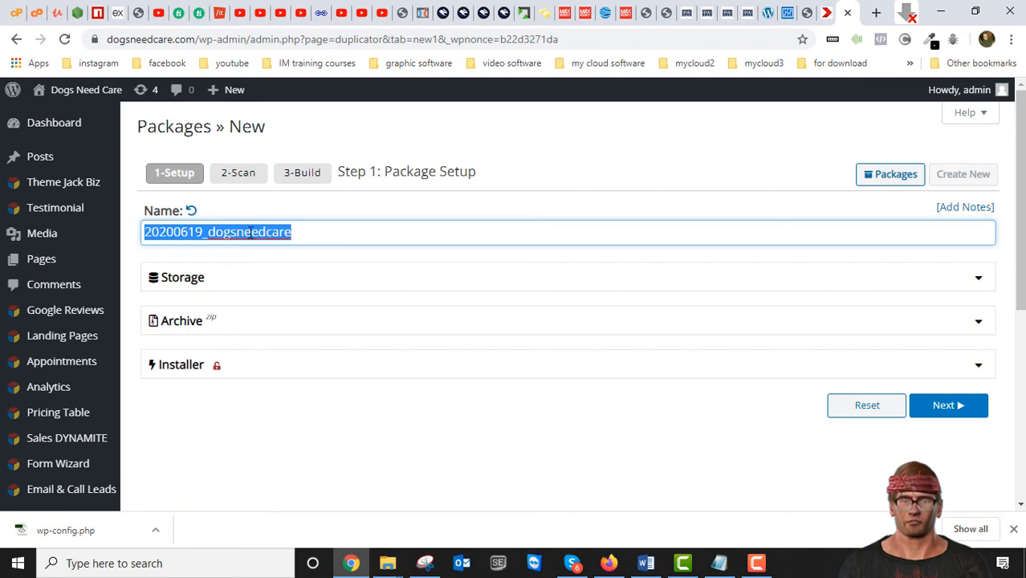
# - Check the date and site name in the package name, keep 20200619_dogsneedcare, and run the system scan
pyautogui.click(223, 232)
pyautogui.moveTo(208, 232); pyautogui.dragTo(304, 237)
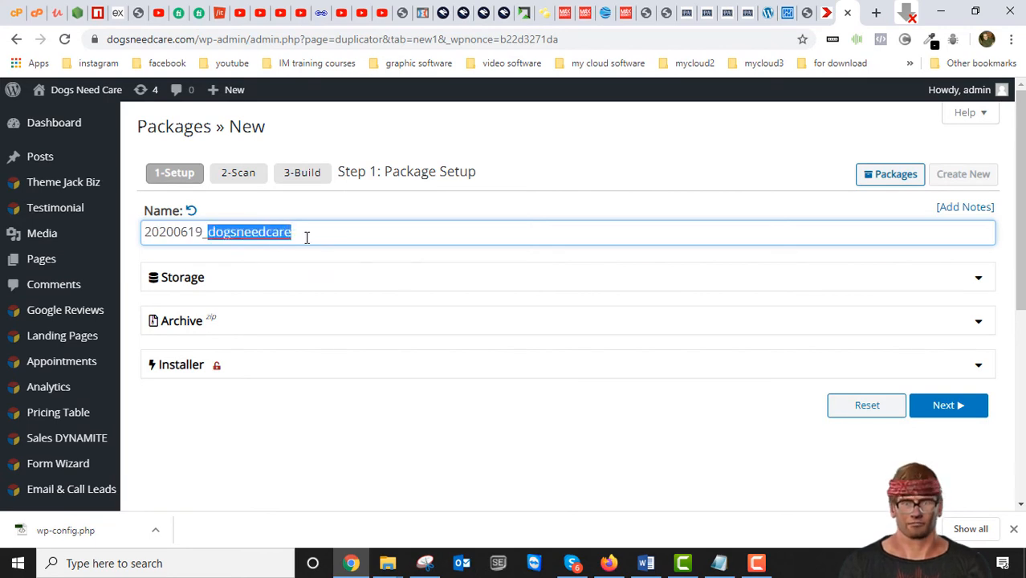
pyautogui.click(245, 234)
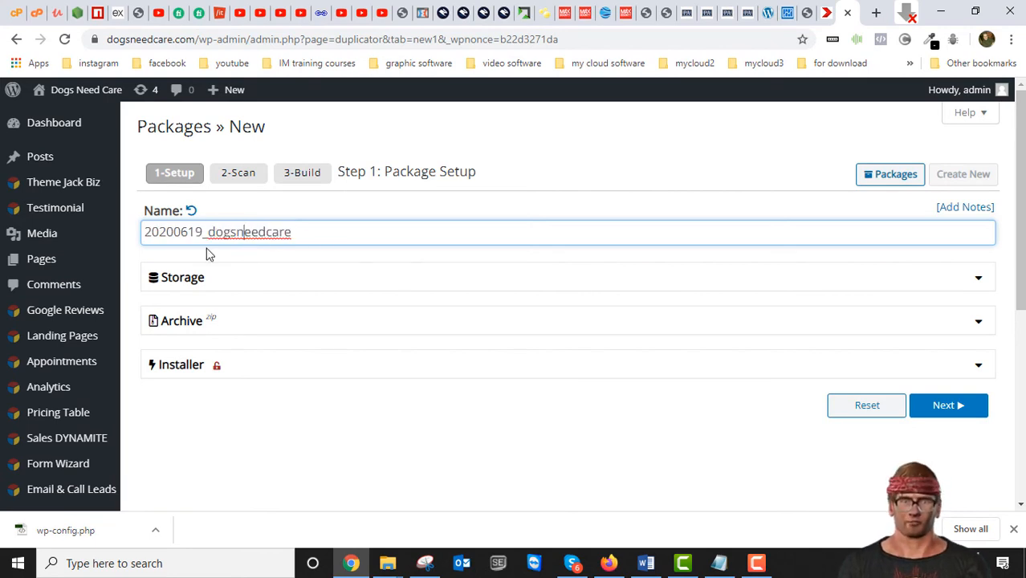
pyautogui.moveTo(173, 232); pyautogui.dragTo(191, 232)
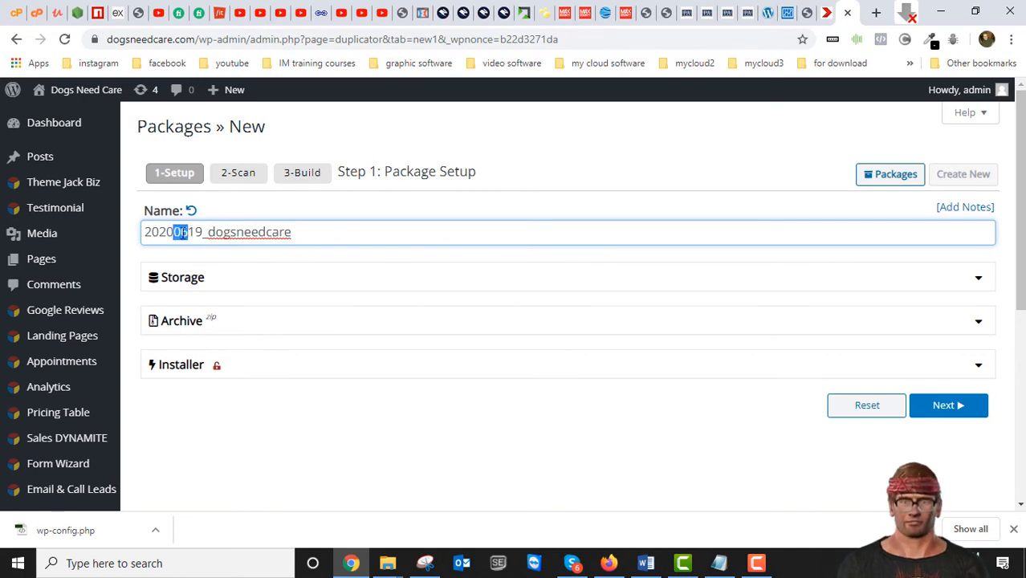
pyautogui.click(953, 407)
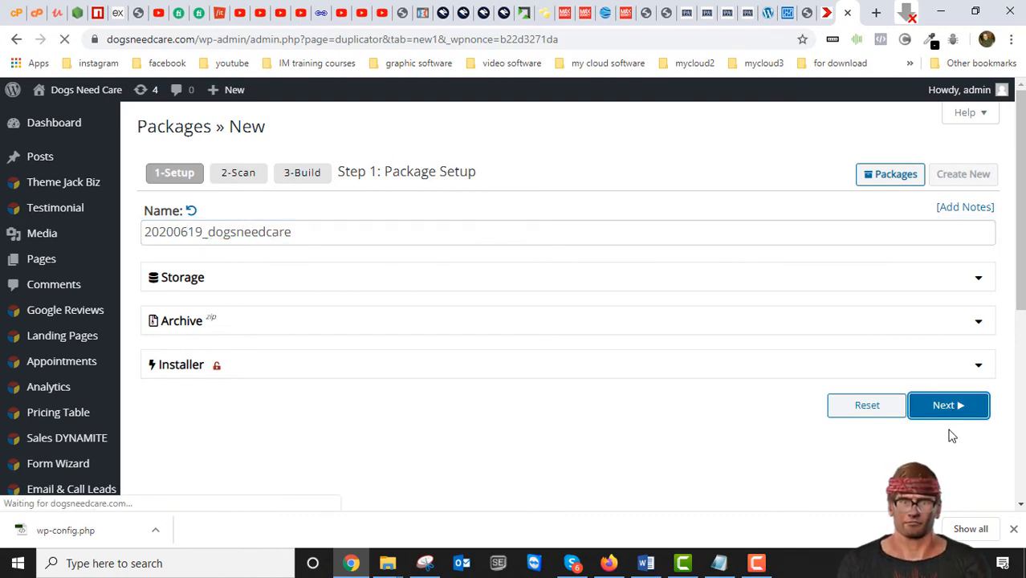
pyautogui.scroll(-2, 856, 473)
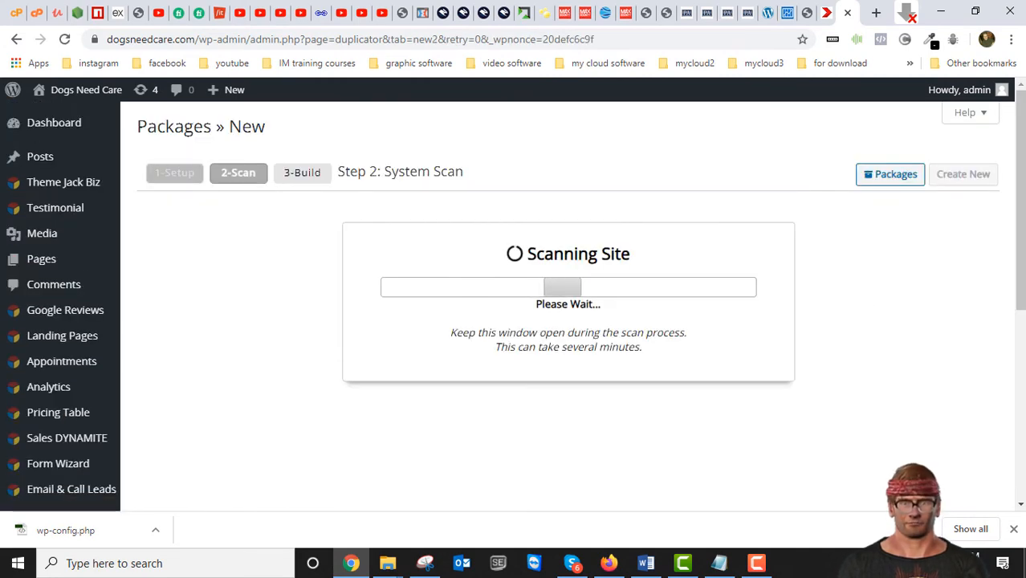
# - Review the server, archive and database scan results, then build the package
pyautogui.scroll(-2, 691, 408)
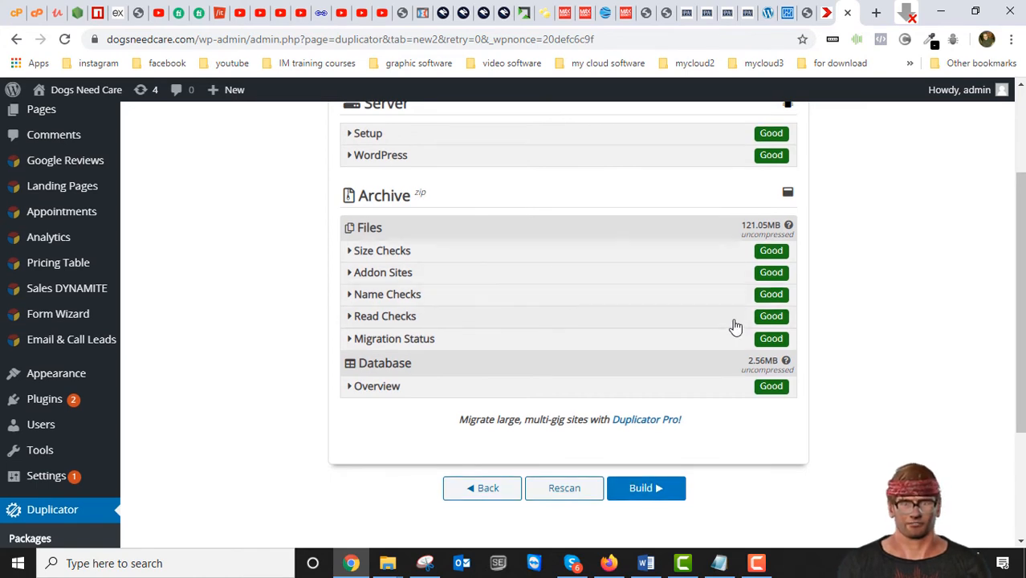
pyautogui.scroll(1, 735, 327)
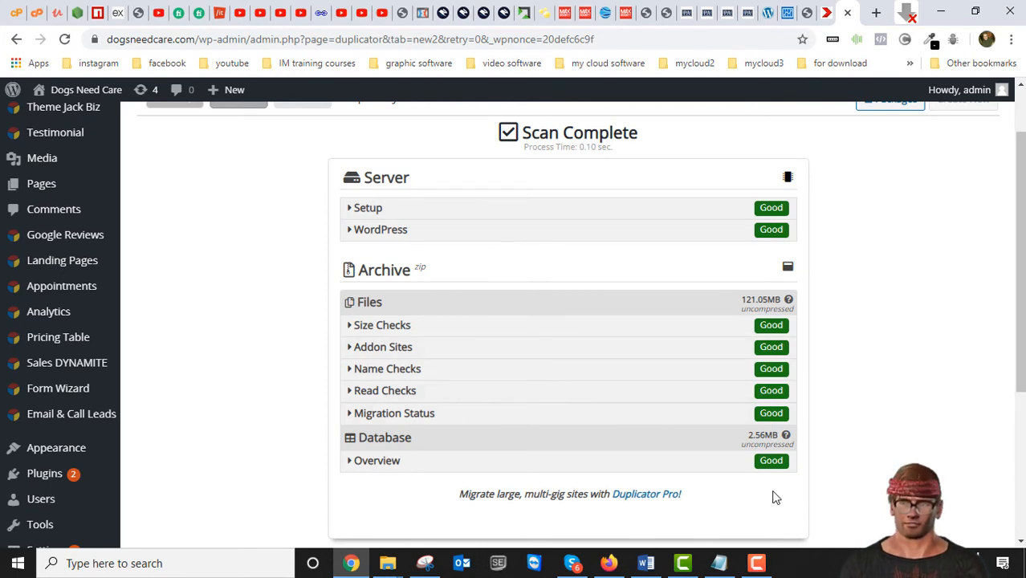
pyautogui.scroll(-2, 785, 500)
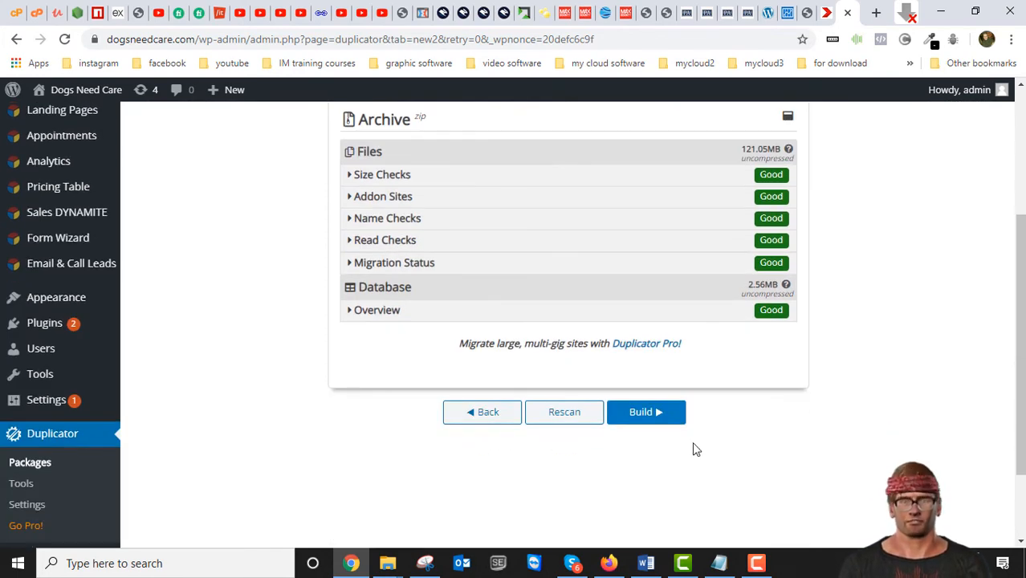
pyautogui.scroll(1, 726, 426)
pyautogui.scroll(3, 725, 426)
pyautogui.scroll(-2, 724, 424)
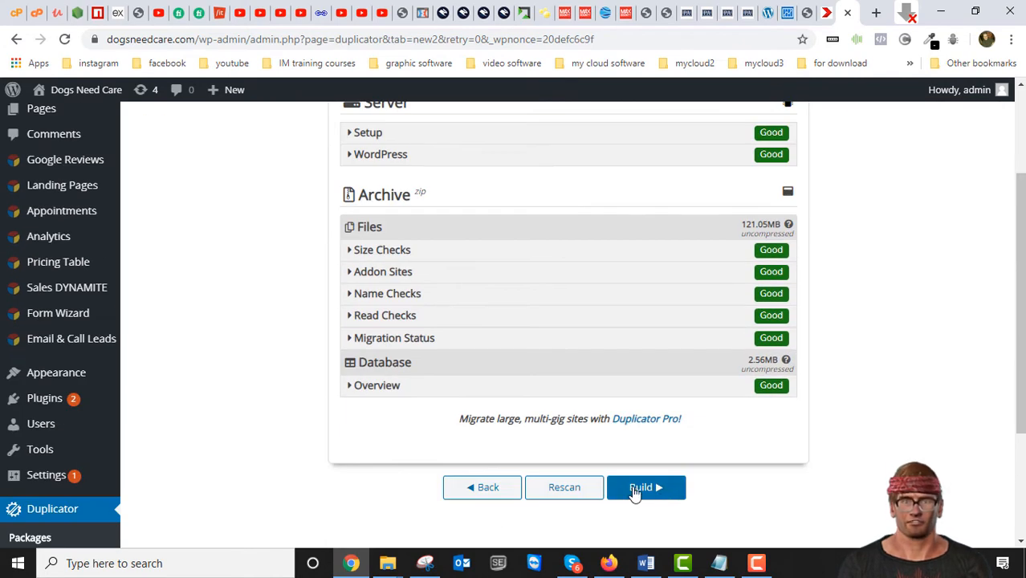
pyautogui.click(642, 491)
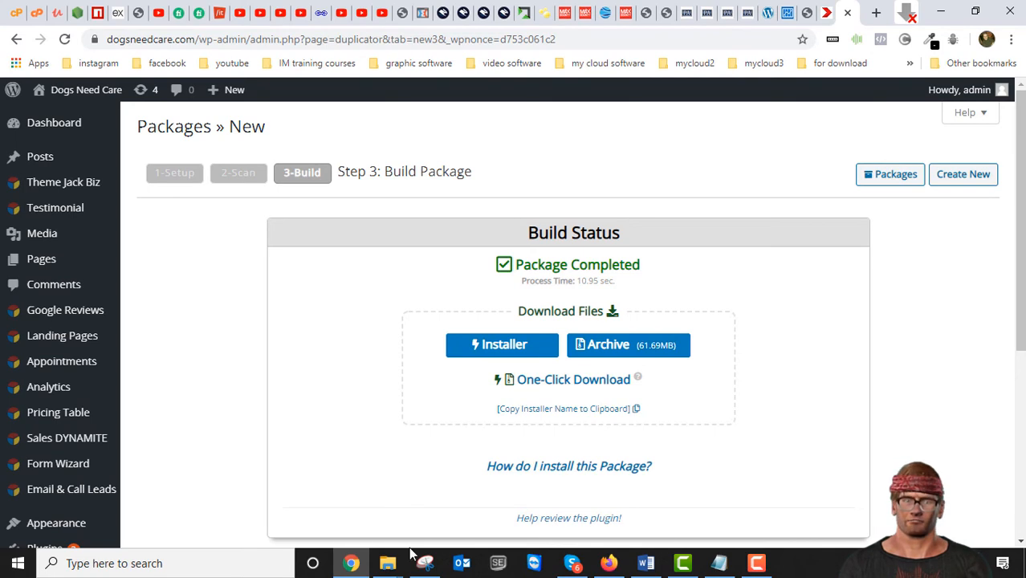
# - Switch to File Explorer and delete the unzipped archive folder from Duplicator backups\dogsneedcare, leaving the zip and PHP files
pyautogui.moveTo(387, 562)
pyautogui.click(310, 526)
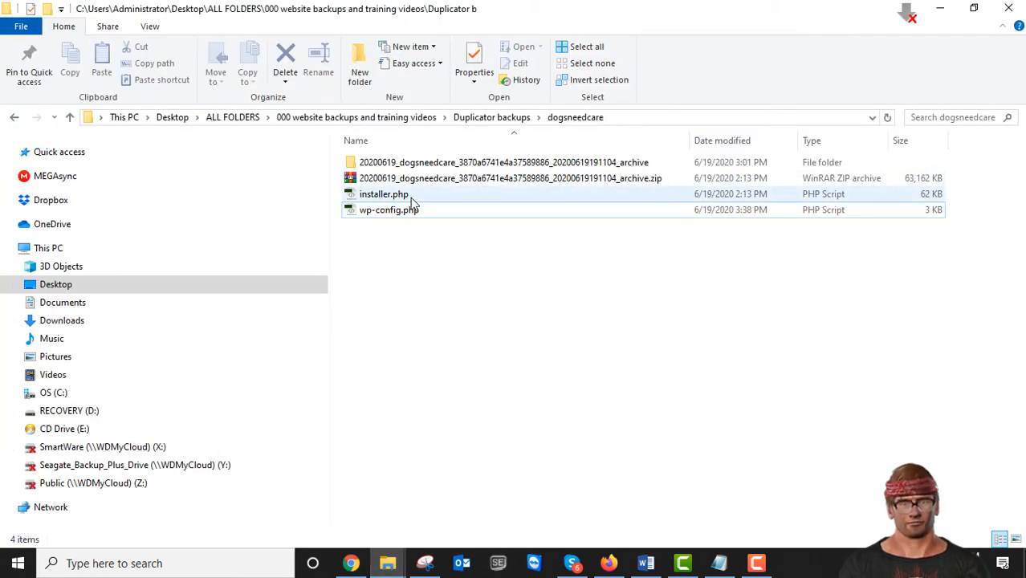
pyautogui.click(351, 163)
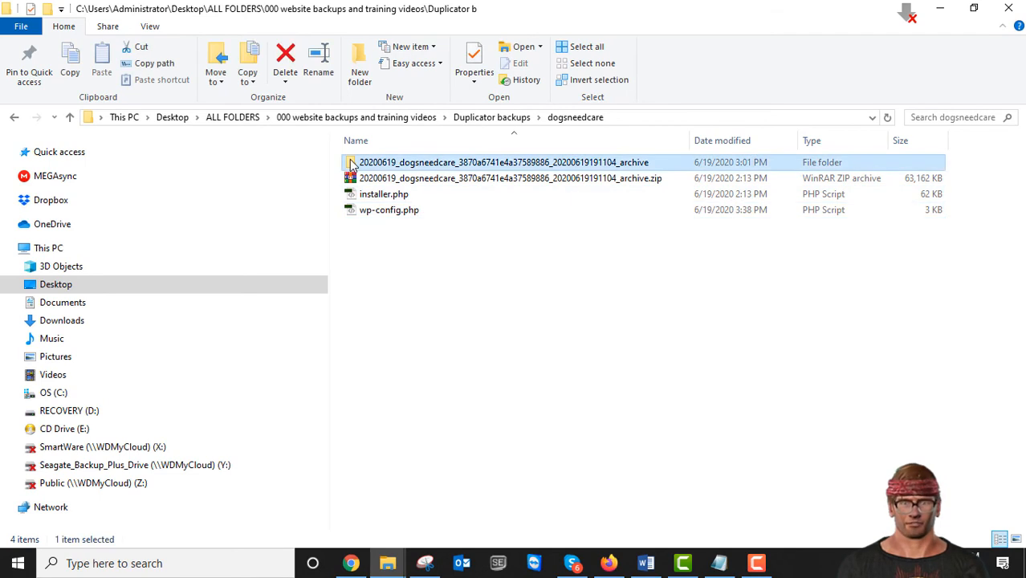
pyautogui.click(287, 58)
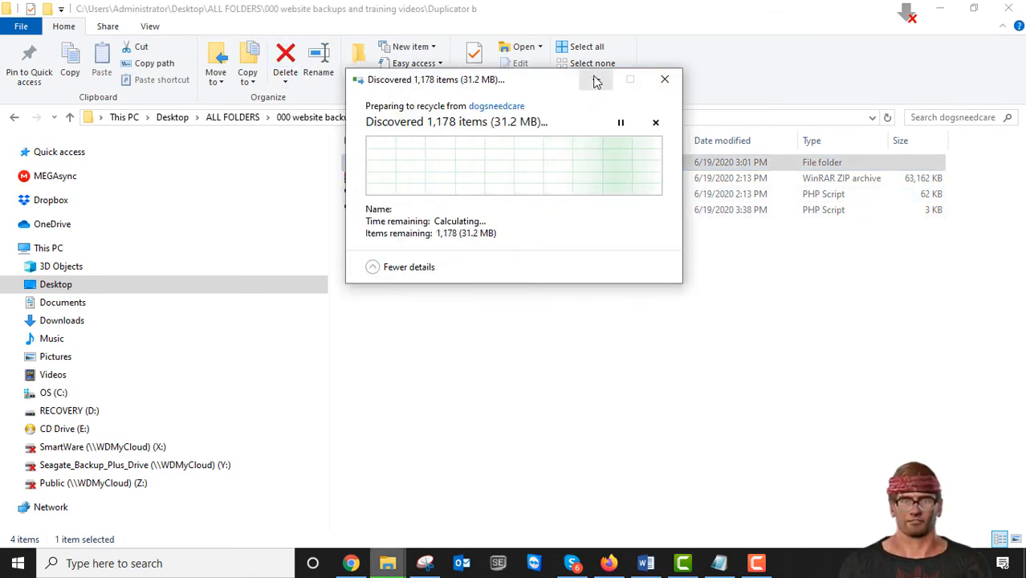
pyautogui.moveTo(537, 86); pyautogui.dragTo(729, 98)
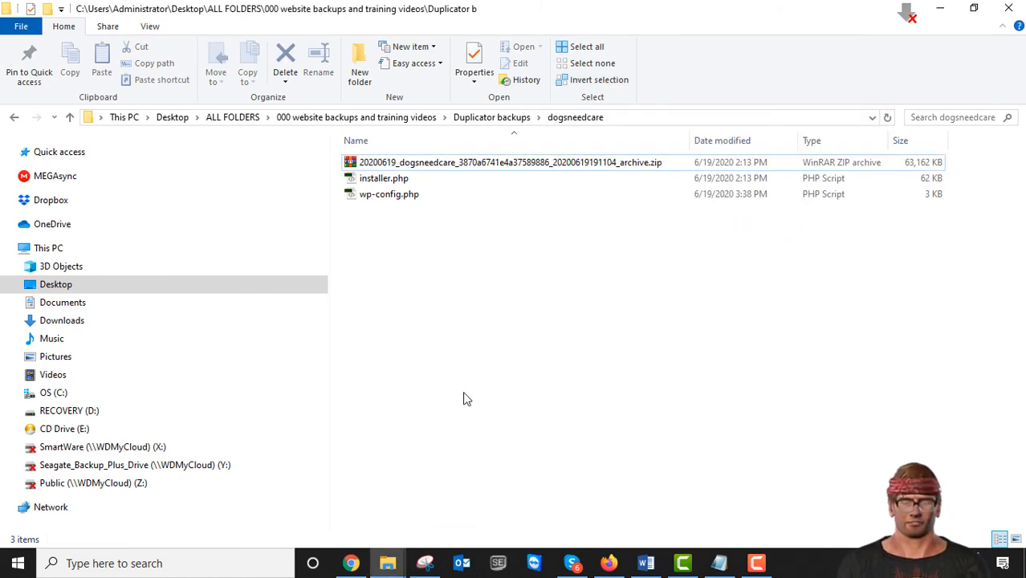
# - Switch to Chrome and open the public_html/dogsneedcare.com folder in the cPanel File Manager to check its contents
pyautogui.click(350, 566)
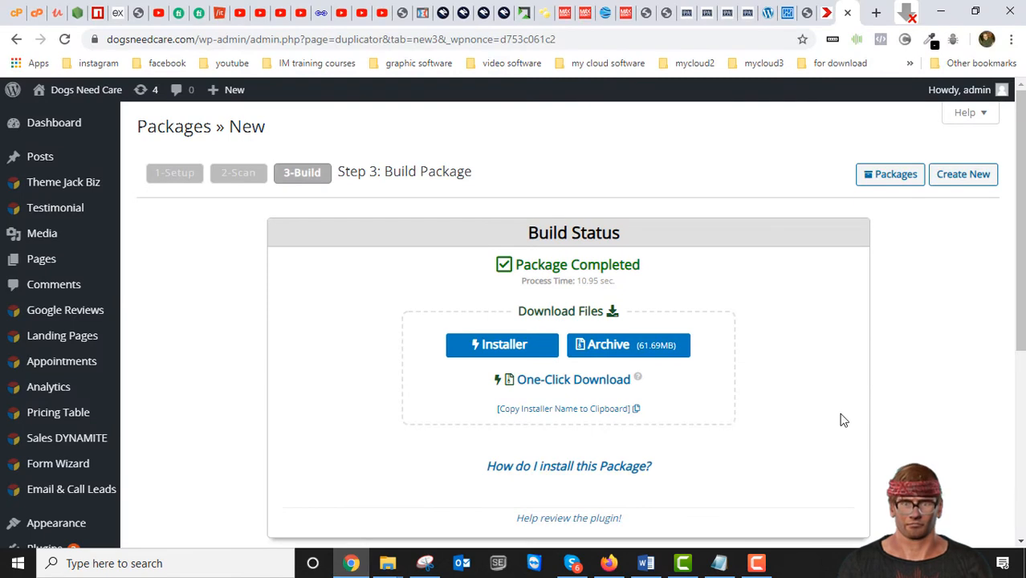
pyautogui.click(33, 13)
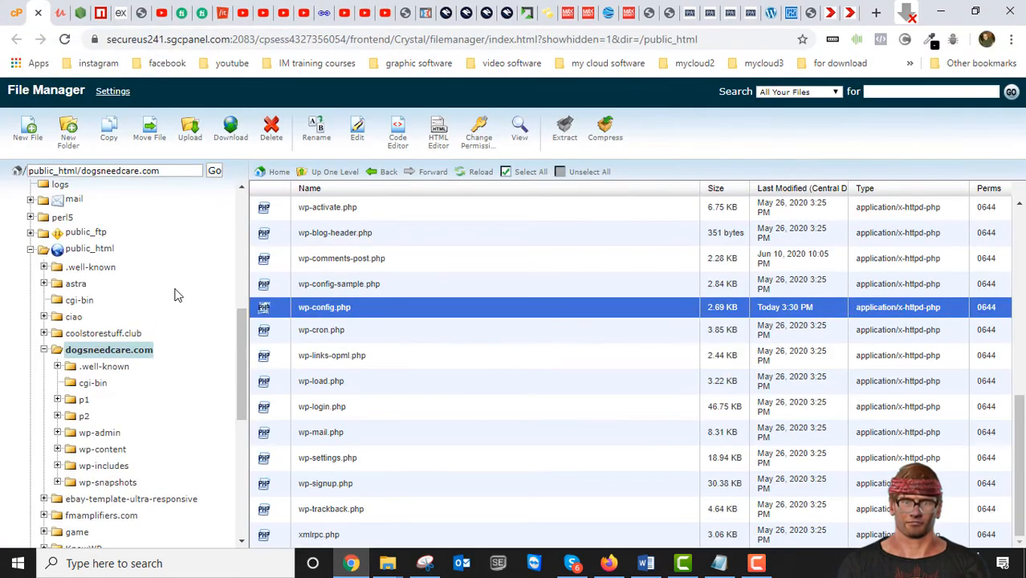
pyautogui.click(117, 350)
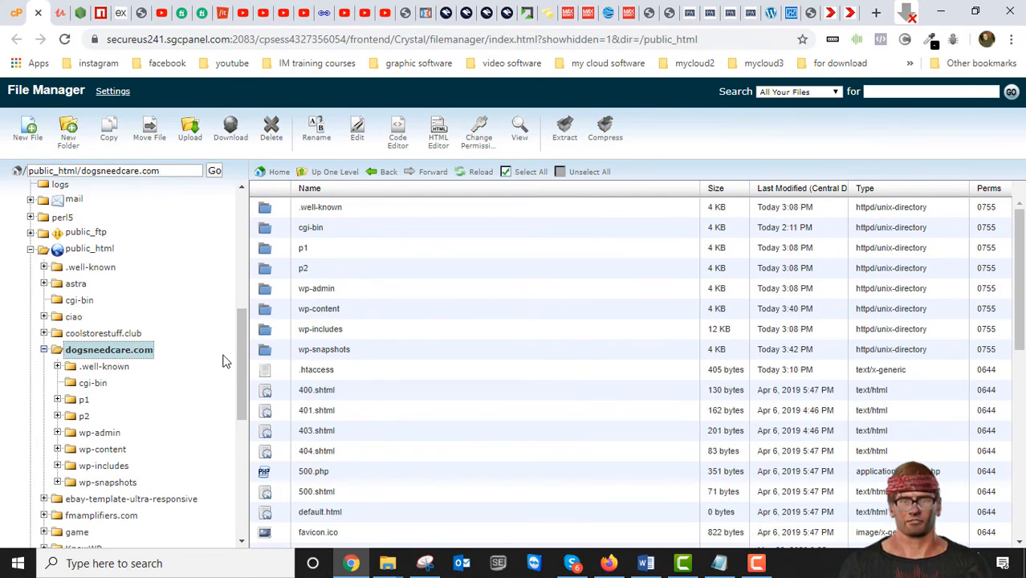
pyautogui.scroll(-8, 357, 346)
pyautogui.scroll(8, 350, 357)
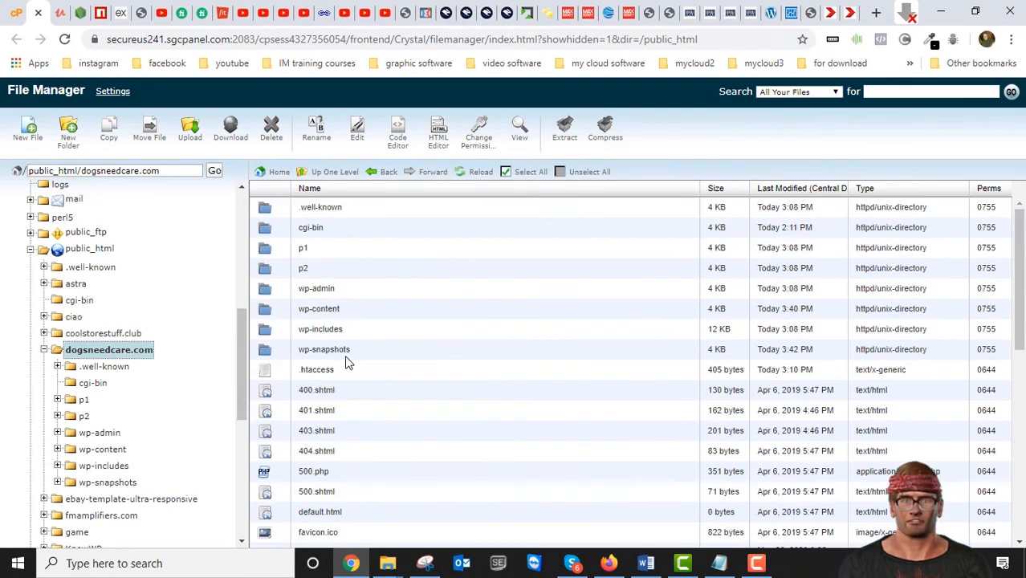
# - Delete all files and folders inside public_html/dogsneedcare.com
pyautogui.click(523, 174)
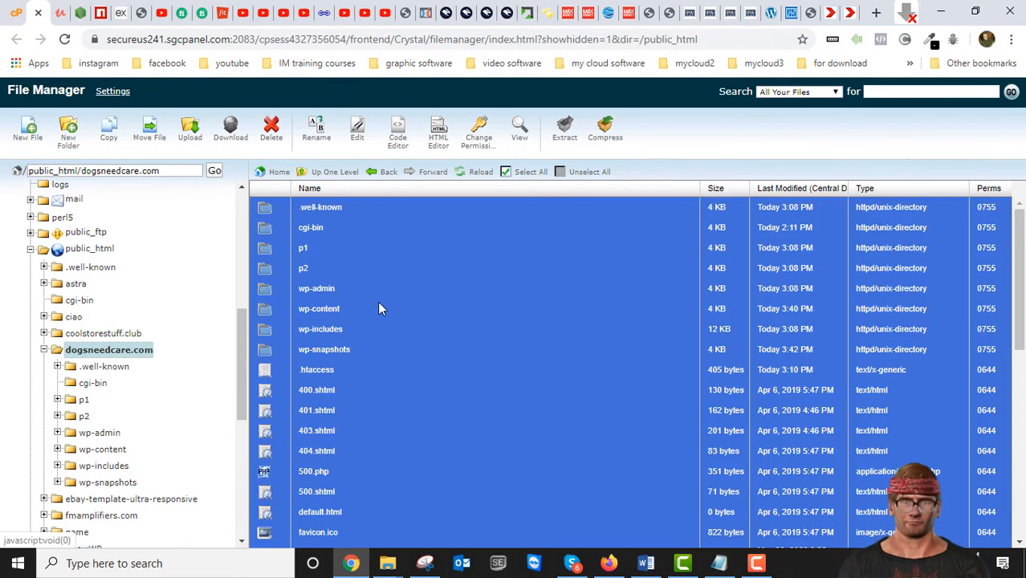
pyautogui.click(271, 130)
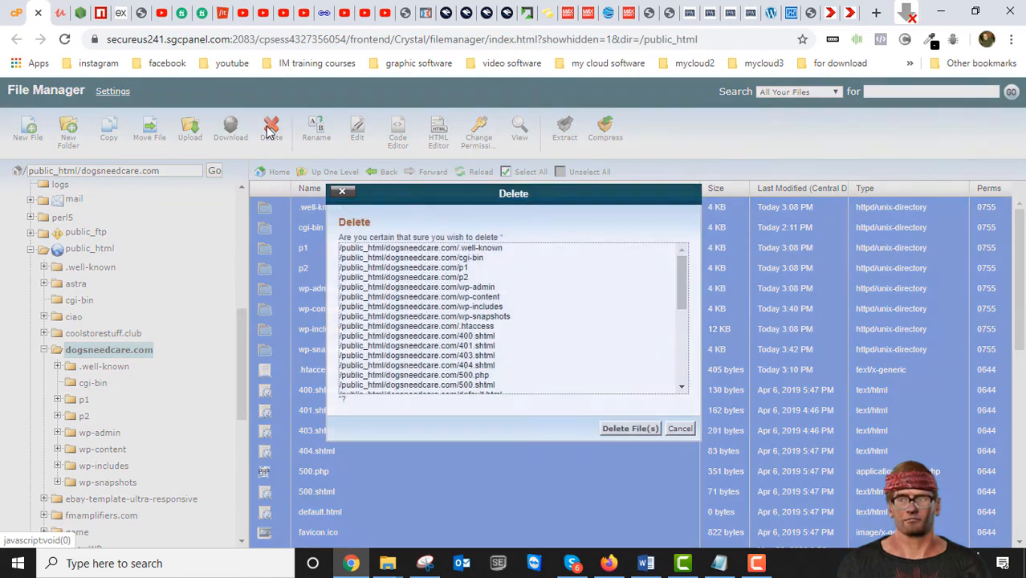
pyautogui.click(635, 434)
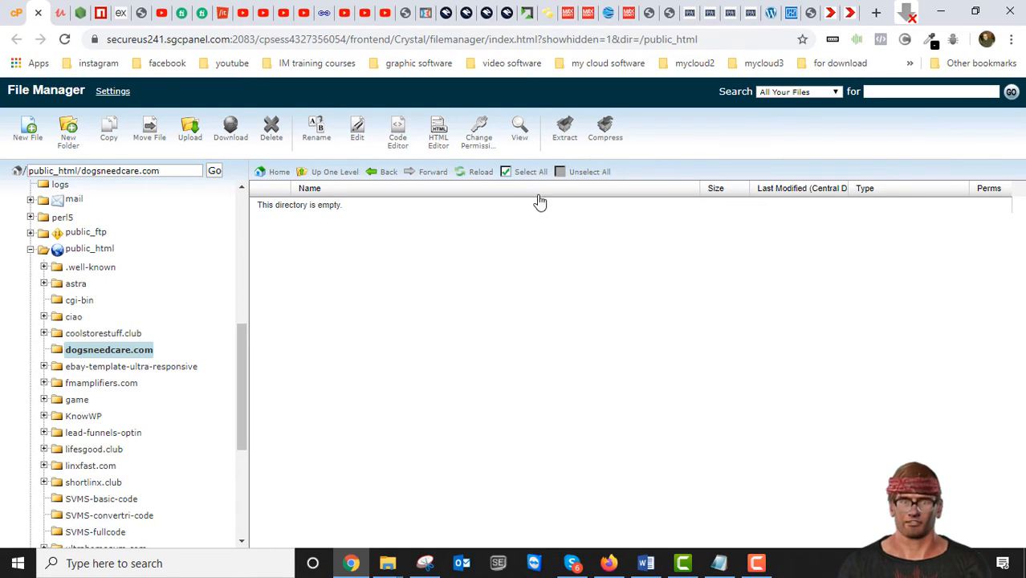
# - Upload installer.php from Duplicator backups\dogsneedcare to the empty public_html/dogsneedcare.com folder
pyautogui.click(189, 130)
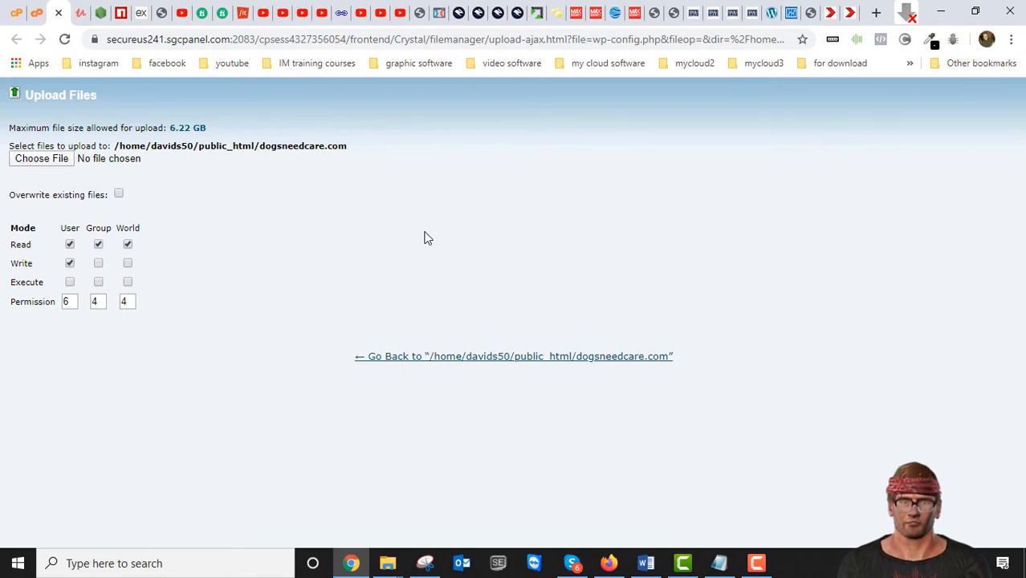
pyautogui.click(42, 162)
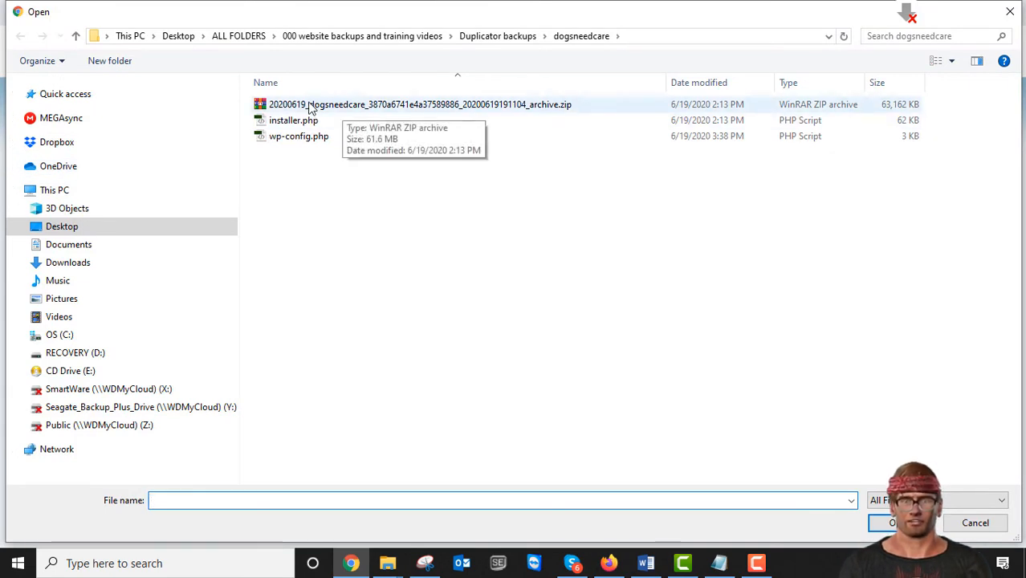
pyautogui.click(274, 123)
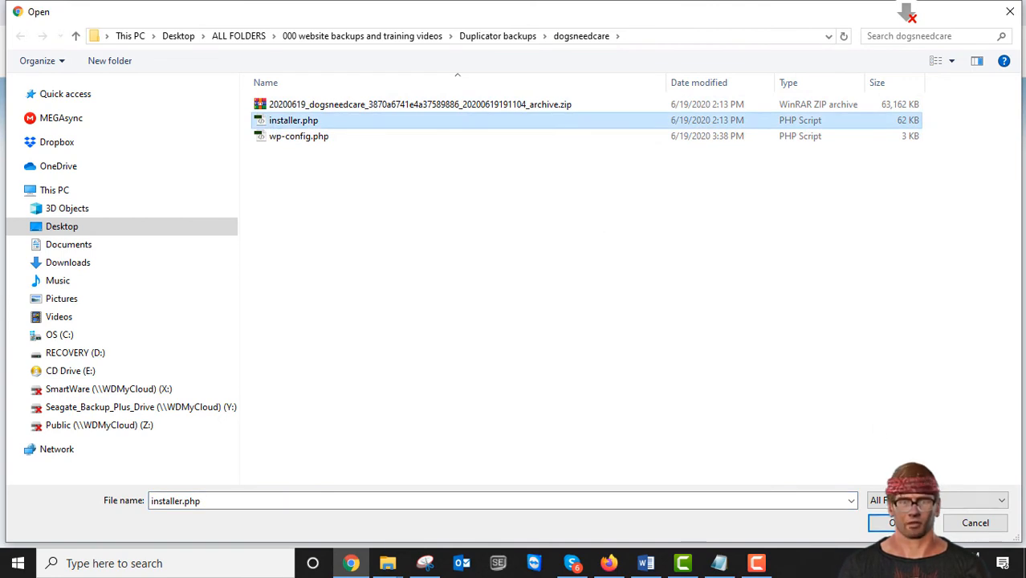
pyautogui.click(892, 523)
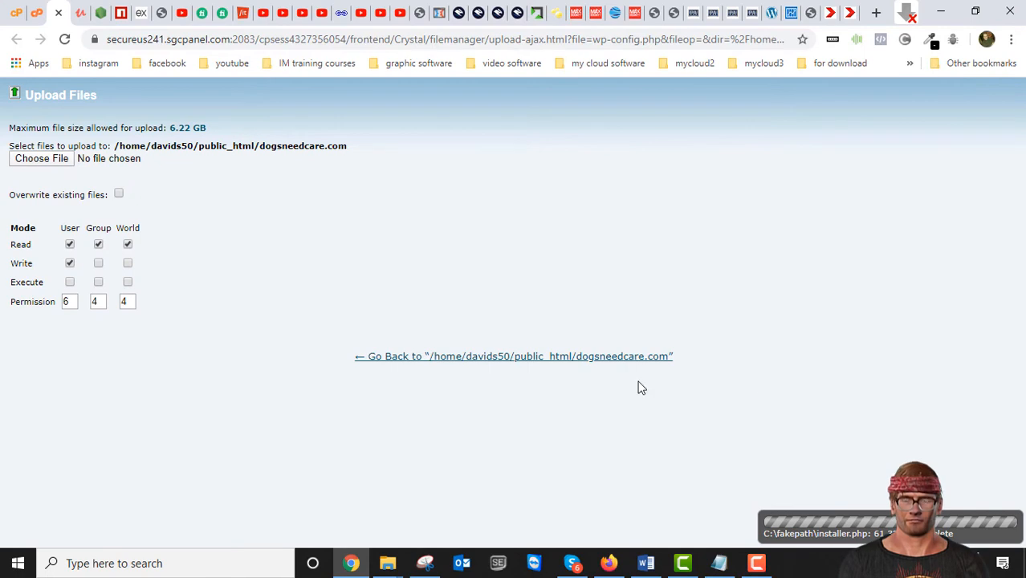
# - Upload the dogsneedcare archive zip to the same folder and go back to the public_html/dogsneedcare.com listing
pyautogui.click(49, 163)
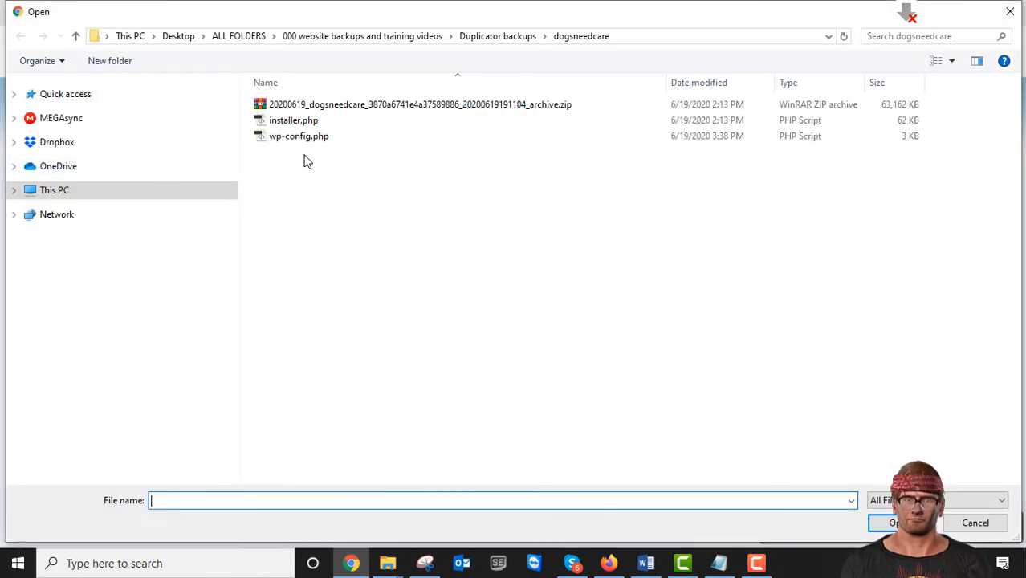
pyautogui.click(343, 111)
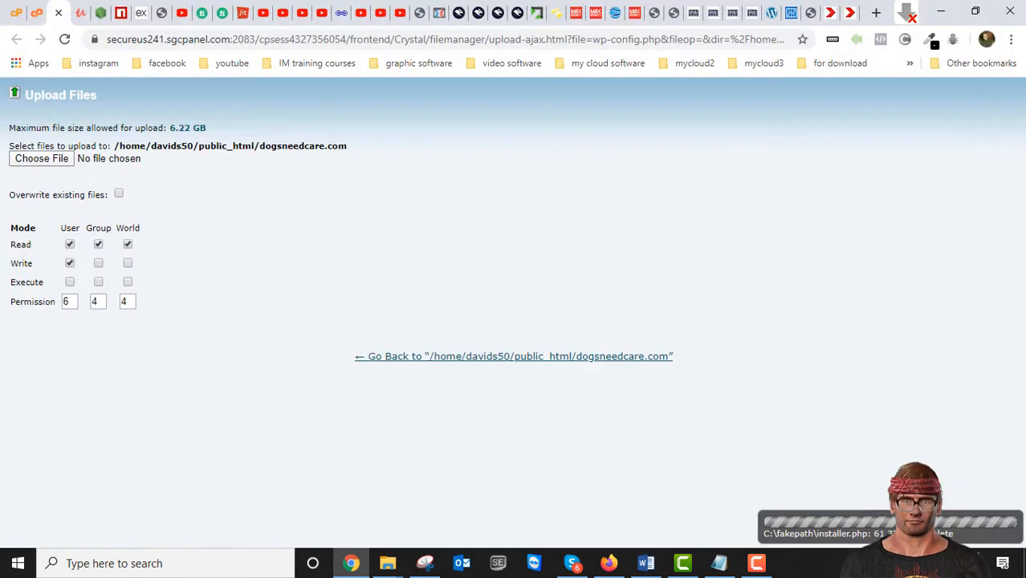
pyautogui.click(904, 523)
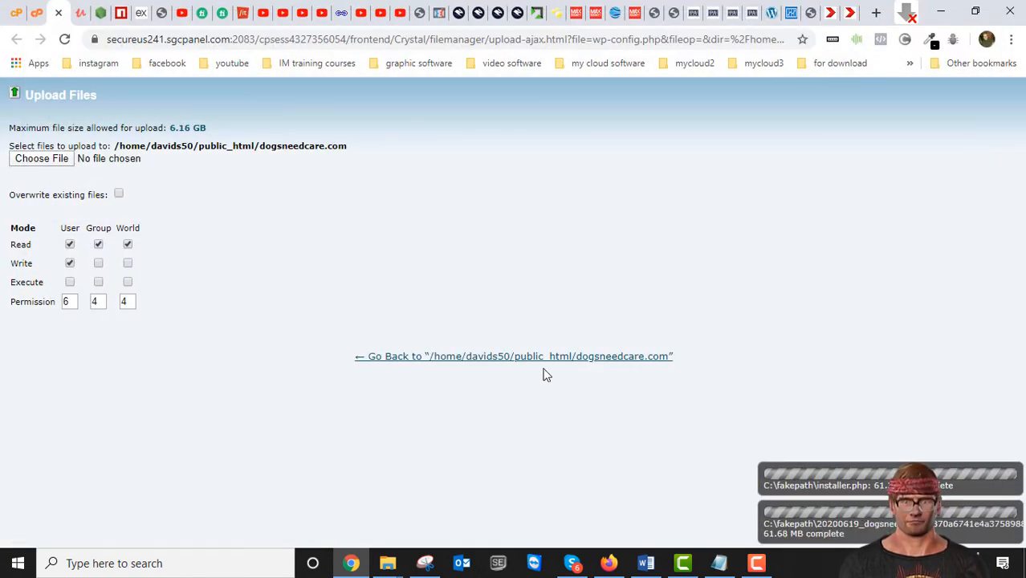
pyautogui.click(484, 358)
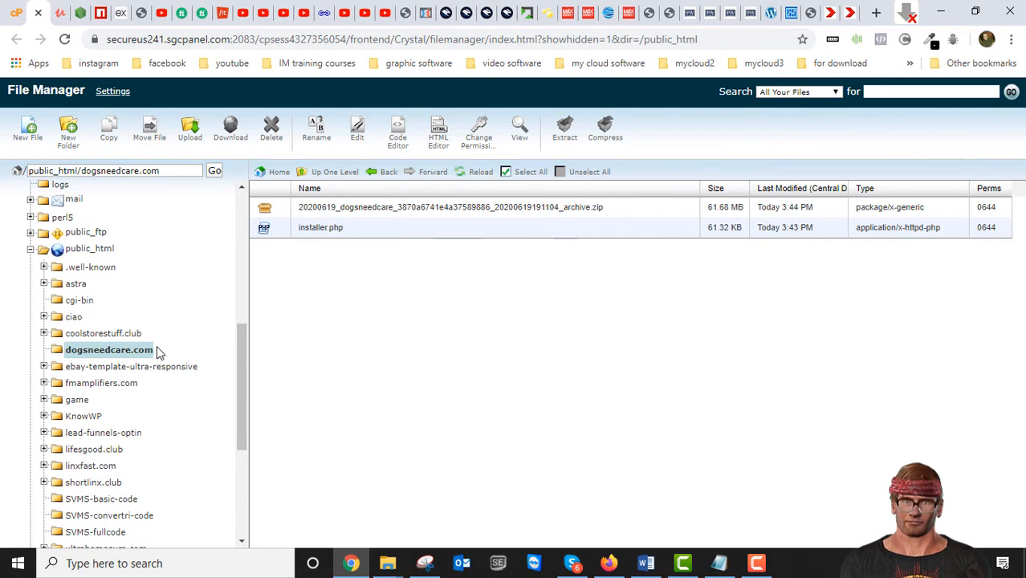
# - Check that public_html/dogsneedcare.com holds the archive zip and installer.php
pyautogui.click(110, 352)
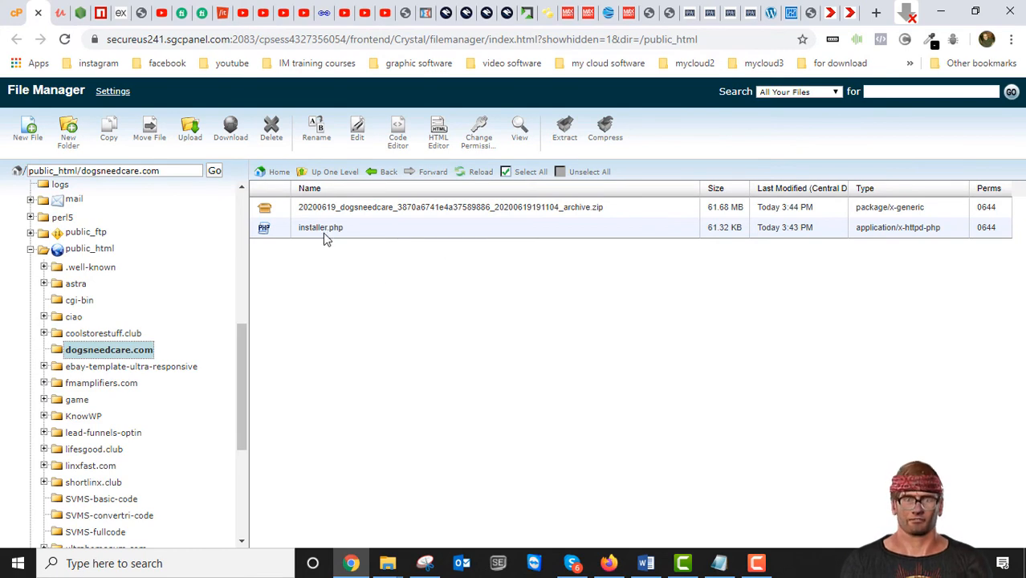
pyautogui.click(297, 229)
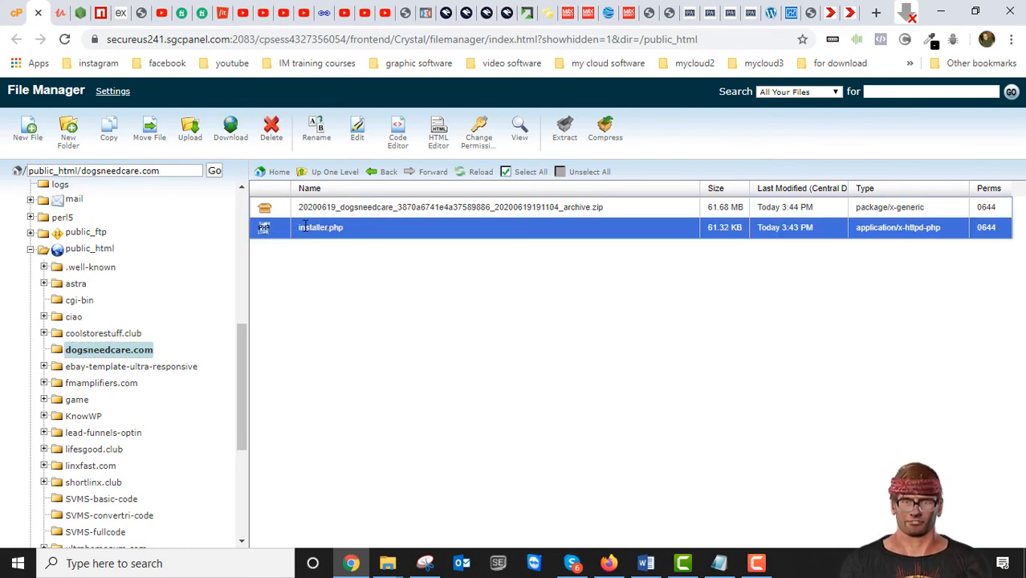
pyautogui.click(369, 228)
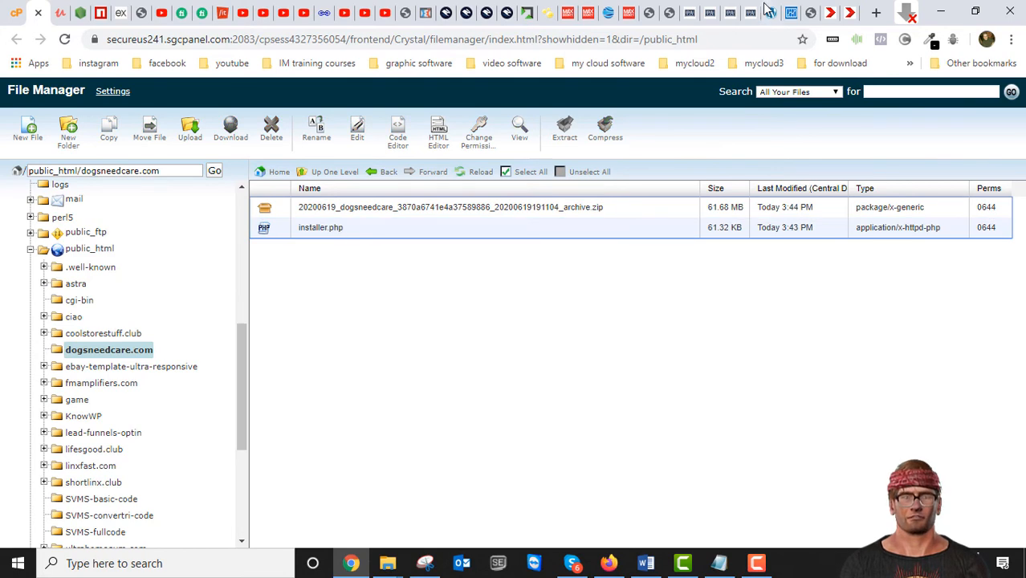
# - Open the dogsneedcare.com home page in place of the Duplicator build page and reload it to check whether the site still loads
pyautogui.click(849, 14)
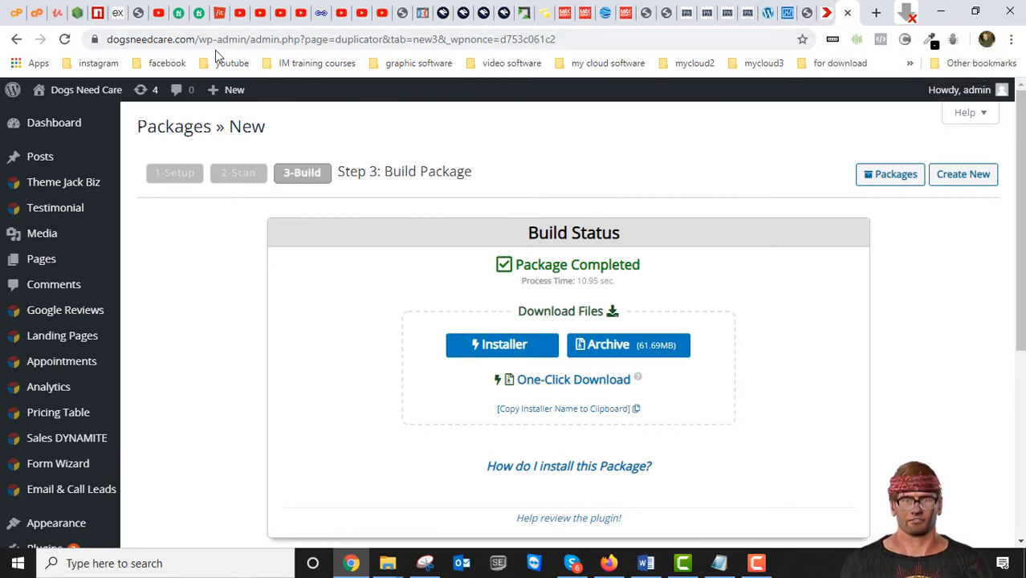
pyautogui.moveTo(580, 40); pyautogui.dragTo(190, 47)
pyautogui.press('BackSpace')
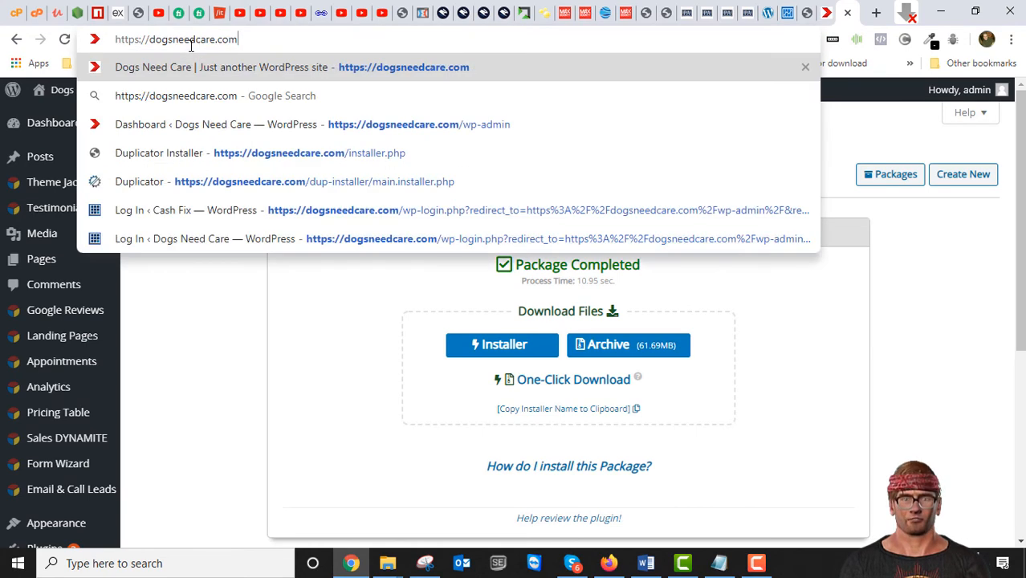
pyautogui.press('Return')
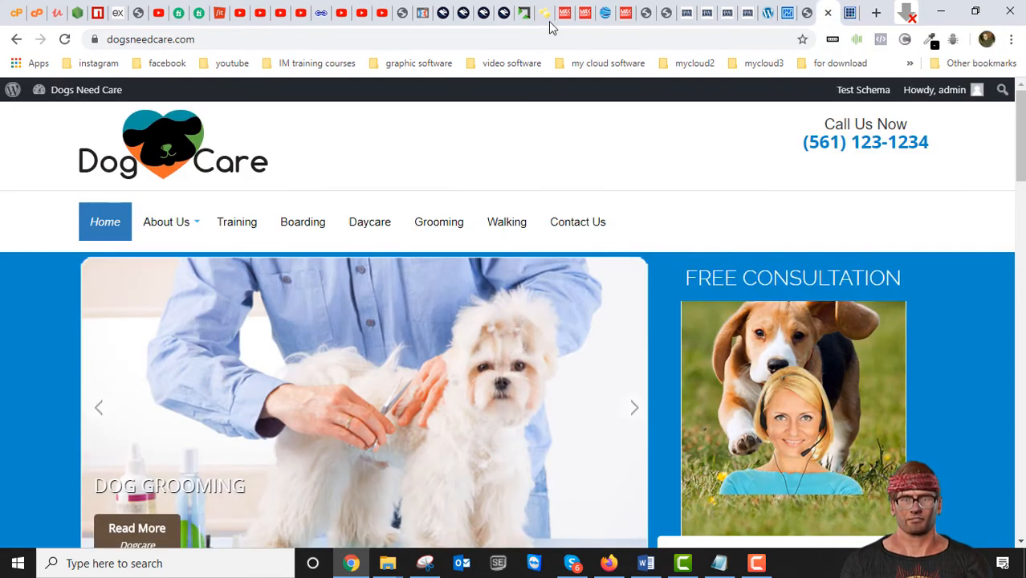
pyautogui.scroll(-5, 586, 182)
pyautogui.scroll(6, 584, 176)
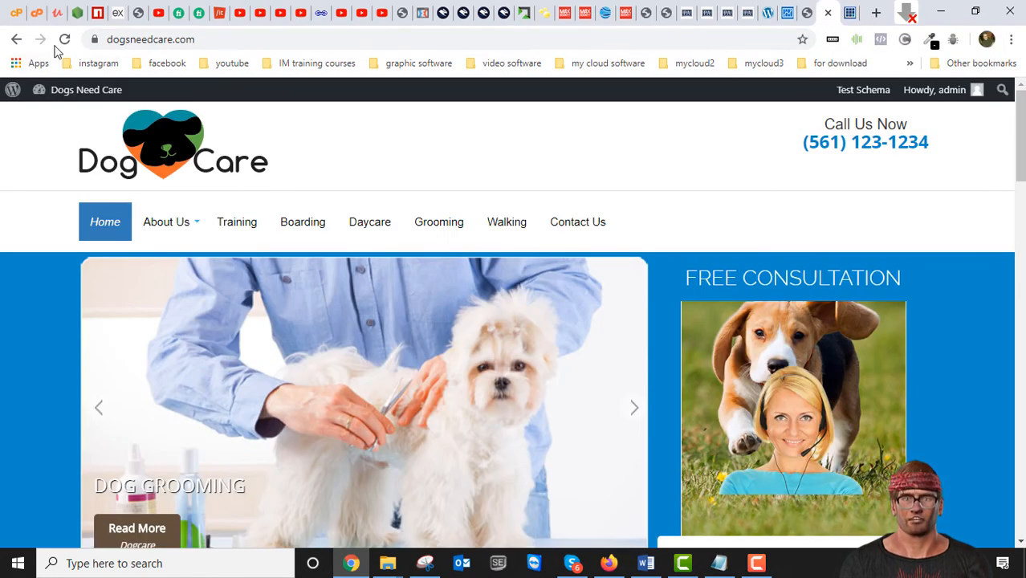
pyautogui.click(851, 13)
pyautogui.click(809, 16)
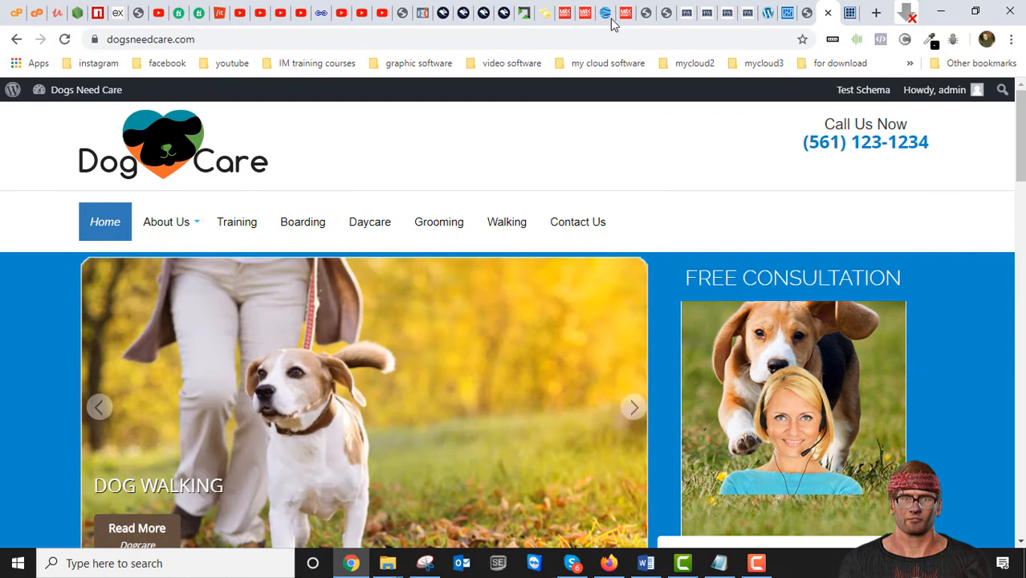
pyautogui.click(64, 39)
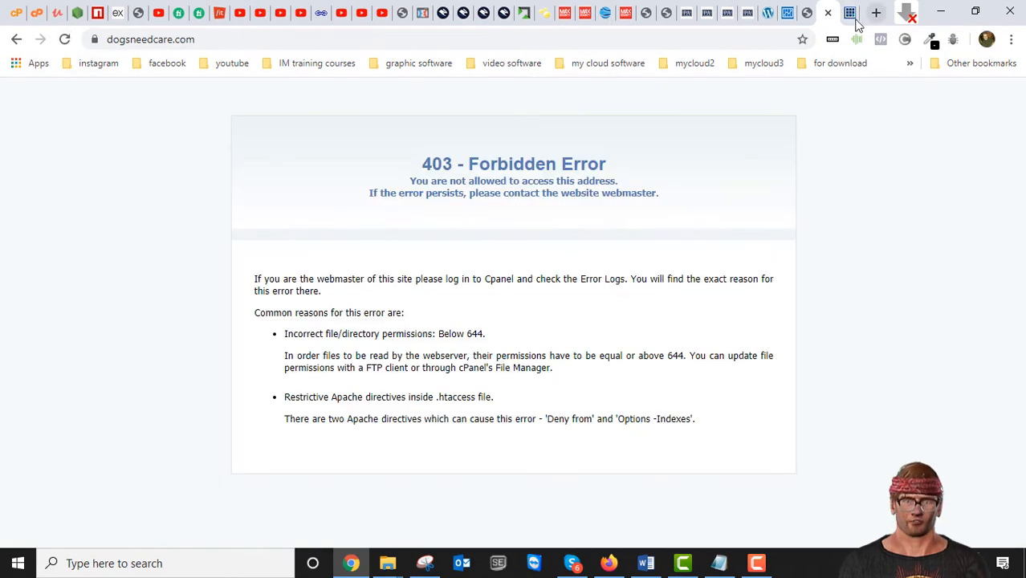
# - Try to open the WordPress dashboard at dogsneedcare.com/wp-admin
pyautogui.click(849, 14)
pyautogui.click(231, 39)
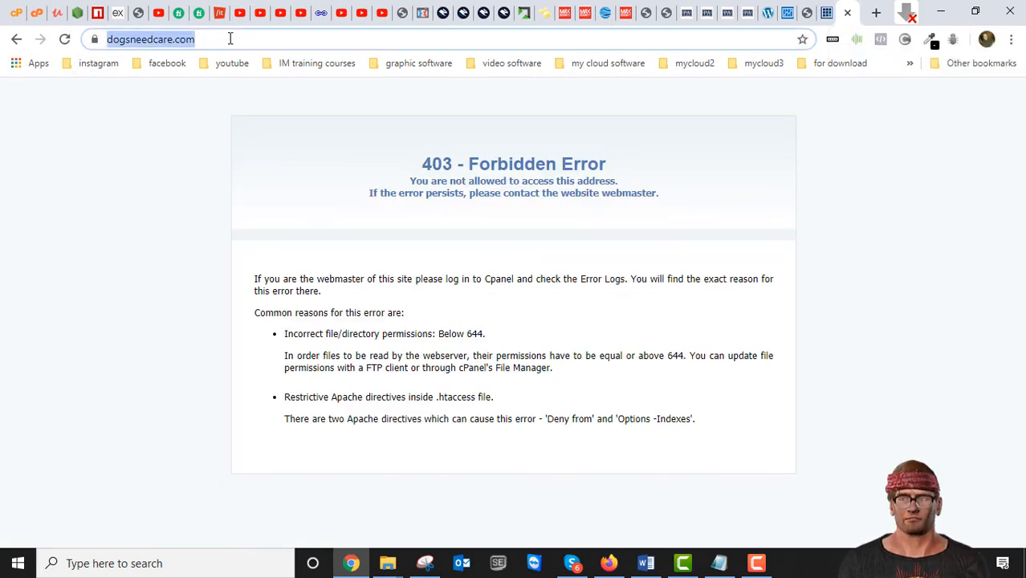
pyautogui.write('//')
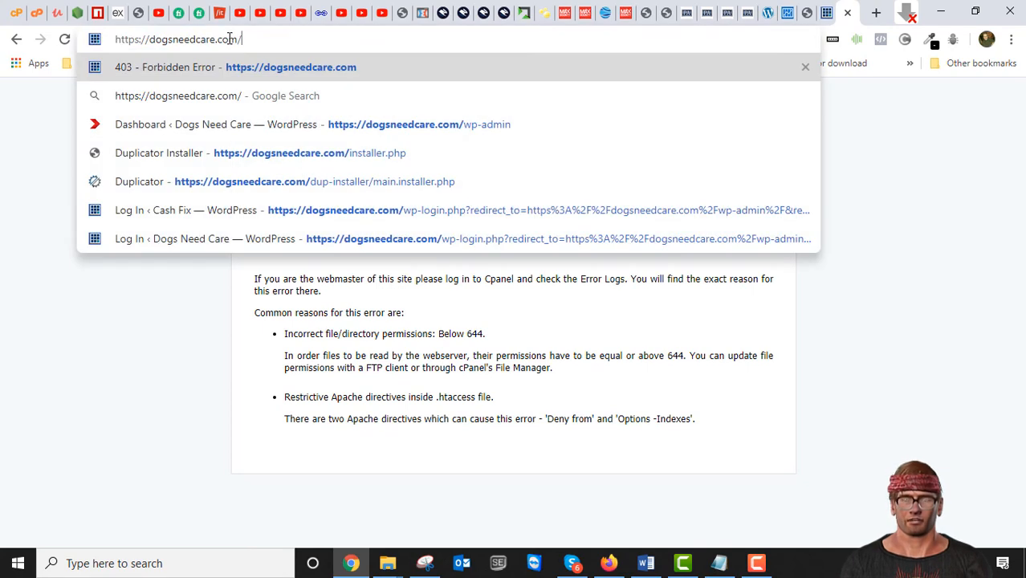
pyautogui.write('wp-a')
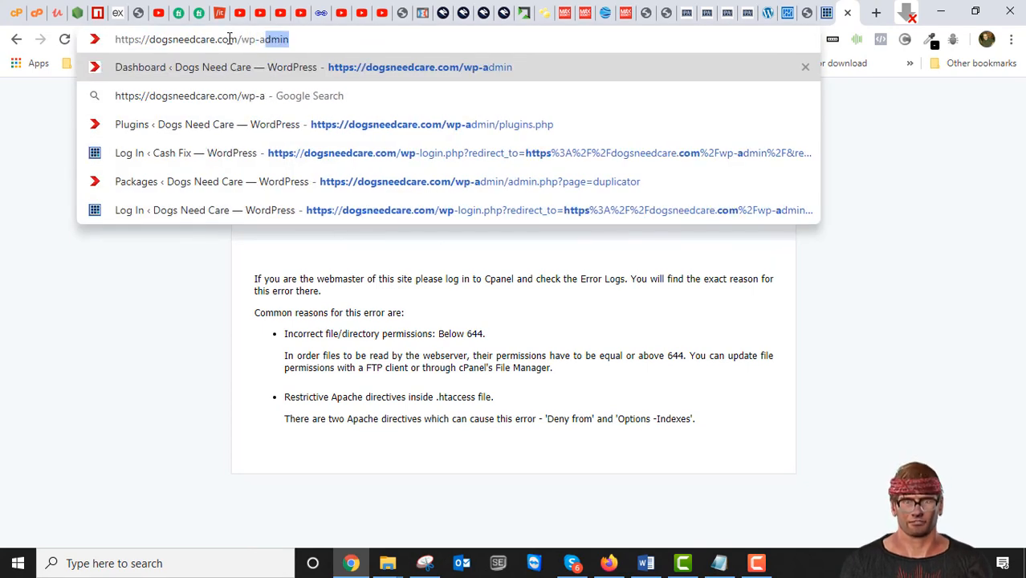
pyautogui.write('dmin')
pyautogui.press('Return')
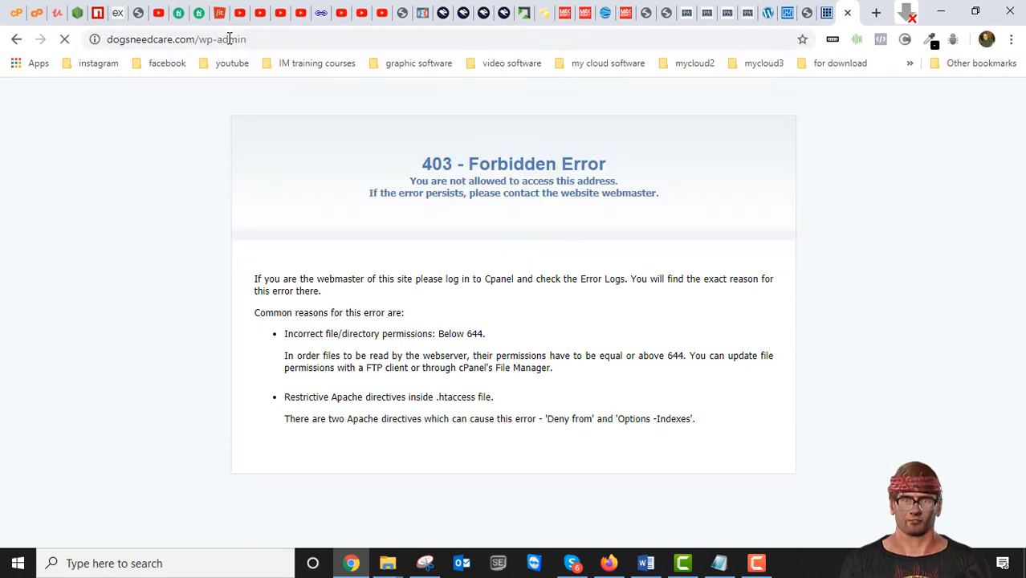
# - Launch the Duplicator installer at dogsneedcare.com/installer.php
pyautogui.moveTo(275, 38); pyautogui.dragTo(199, 39)
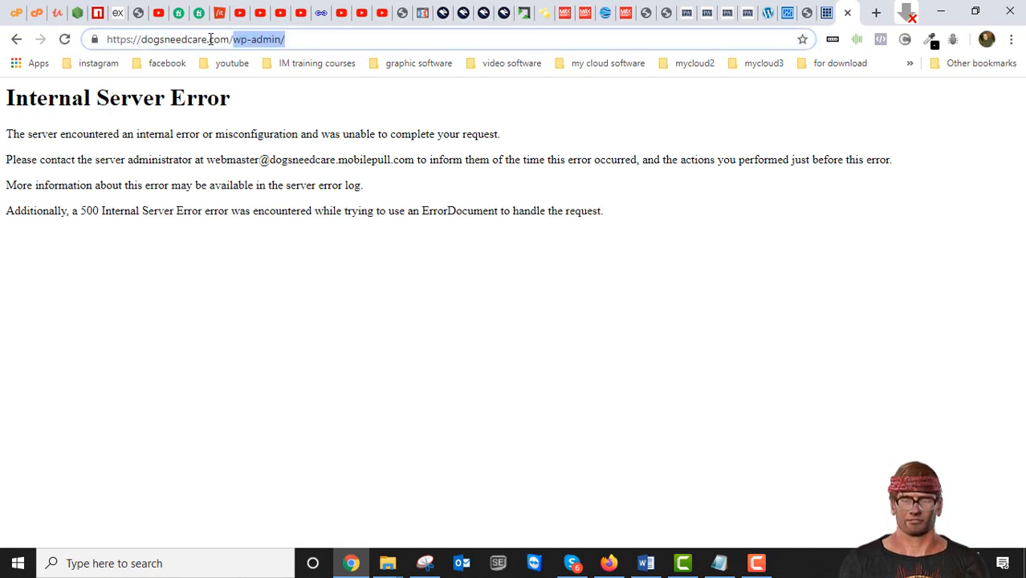
pyautogui.write('installer.php')
pyautogui.press('Return')
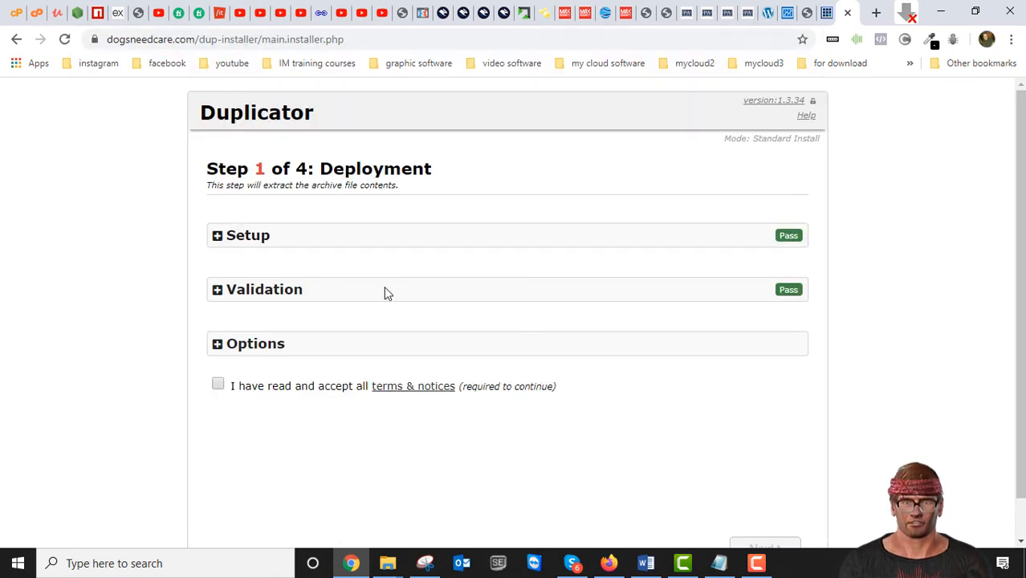
# - In the Deployment options, set File Times to Original, accept the terms and notices, and continue to the database installation step
pyautogui.click(218, 345)
pyautogui.scroll(-3, 492, 319)
pyautogui.scroll(-1, 492, 321)
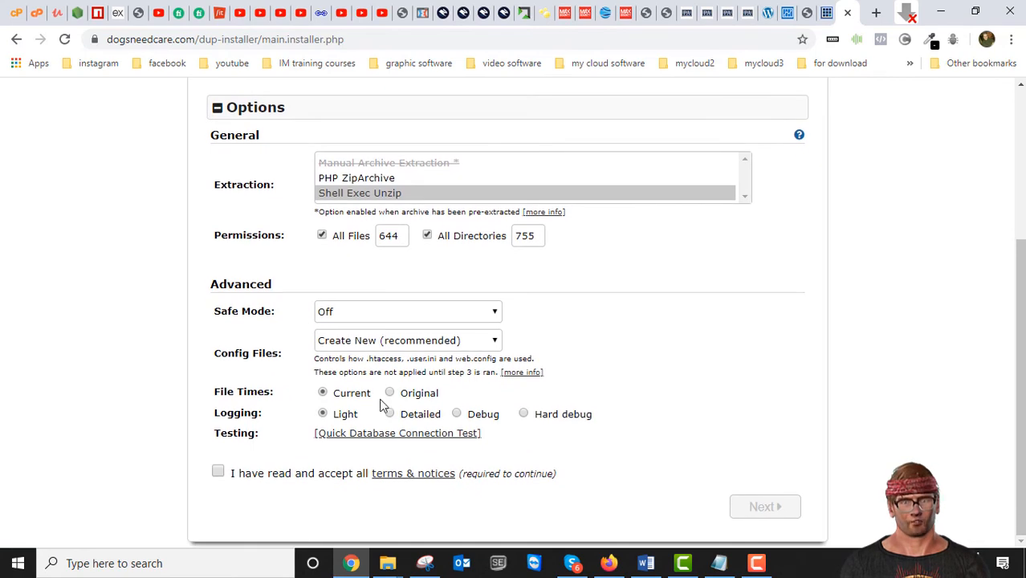
pyautogui.click(386, 391)
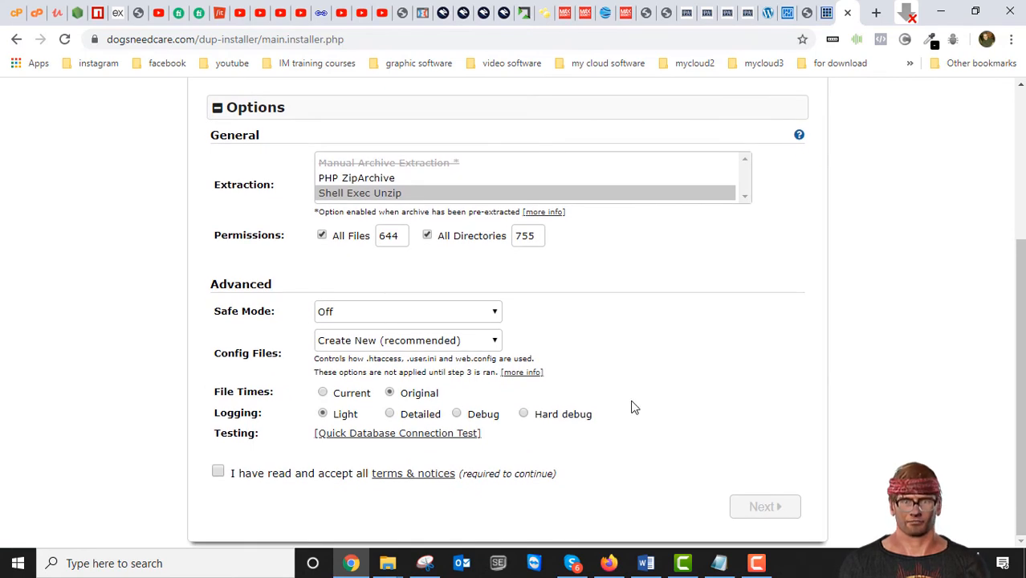
pyautogui.click(217, 473)
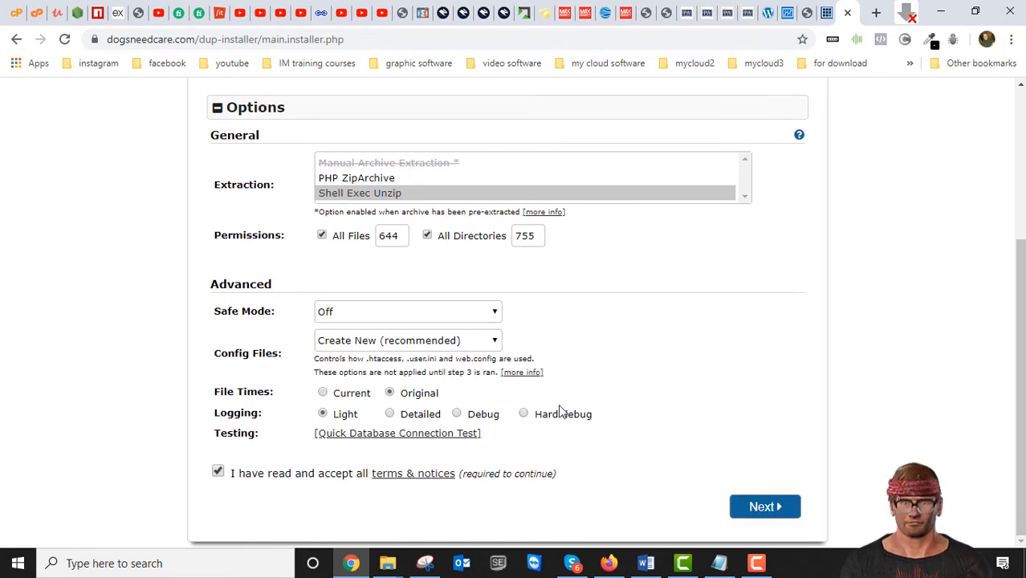
pyautogui.click(765, 508)
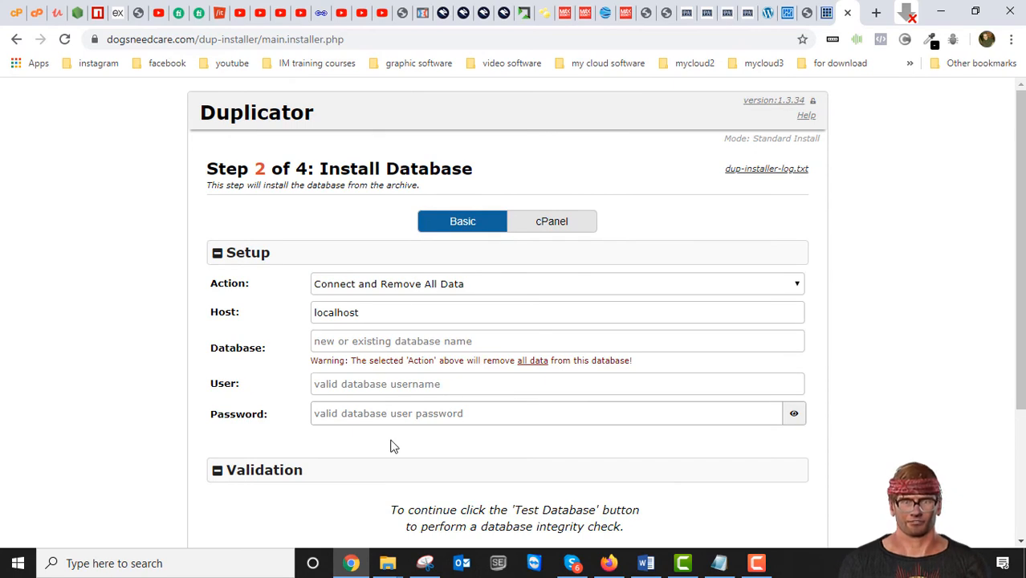
# - Bring up the Notepad file with the saved database settings and place it beside the installer's database form
pyautogui.click(385, 314)
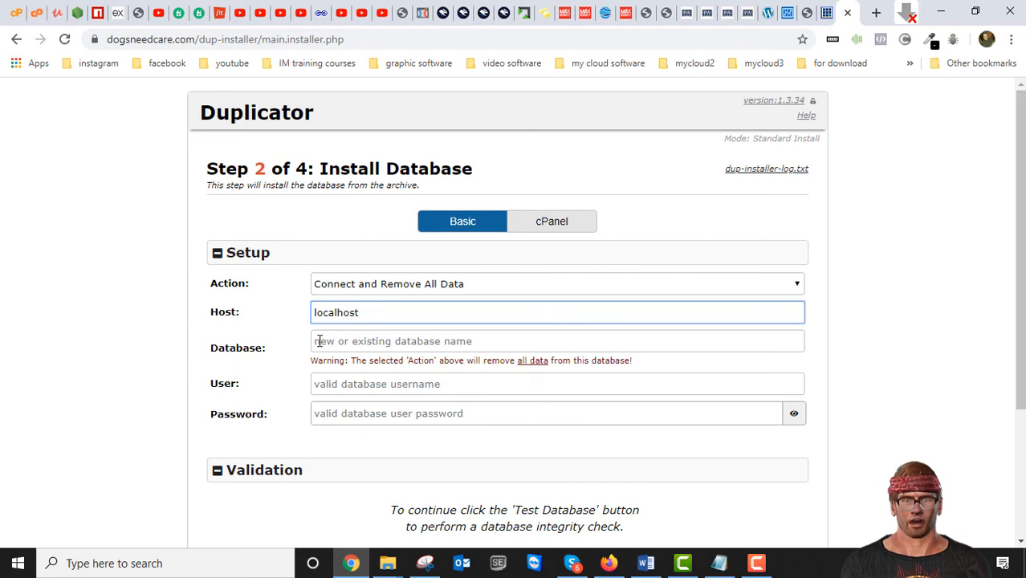
pyautogui.click(719, 563)
pyautogui.moveTo(729, 34); pyautogui.dragTo(812, 130)
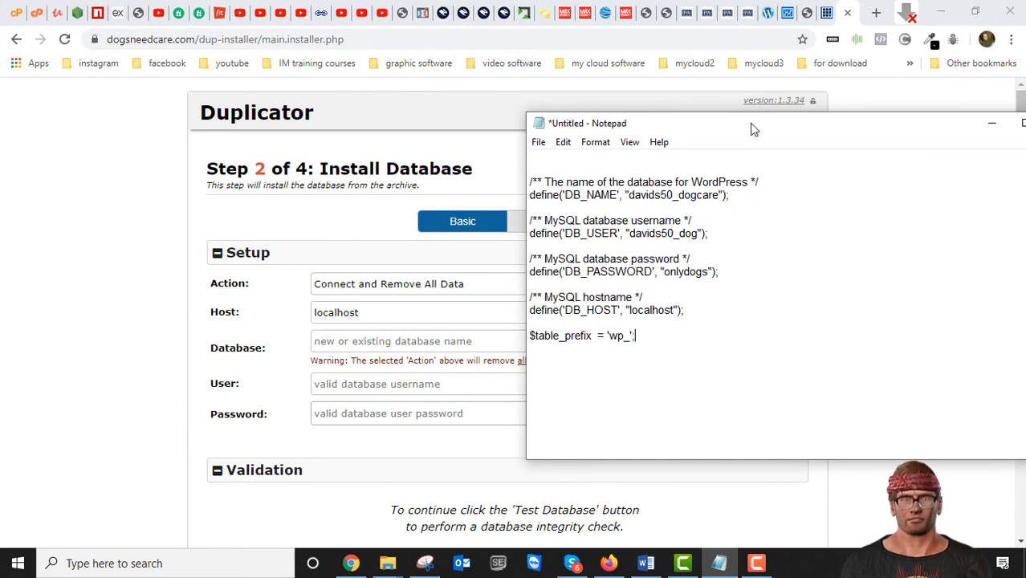
pyautogui.moveTo(737, 137); pyautogui.dragTo(734, 114)
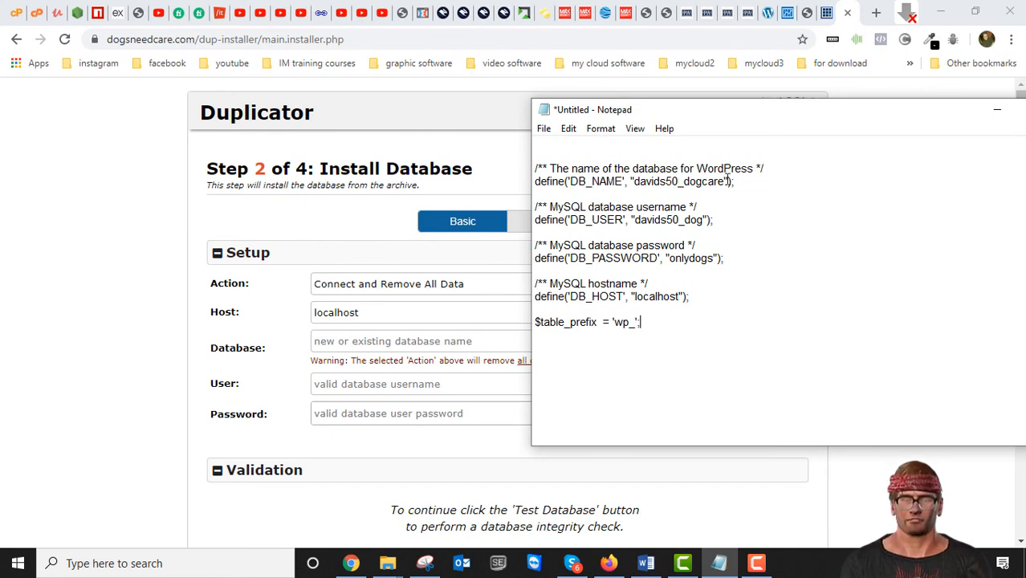
# - Copy the DB_NAME value from Notepad into the installer's Database field
pyautogui.moveTo(725, 181); pyautogui.dragTo(633, 186)
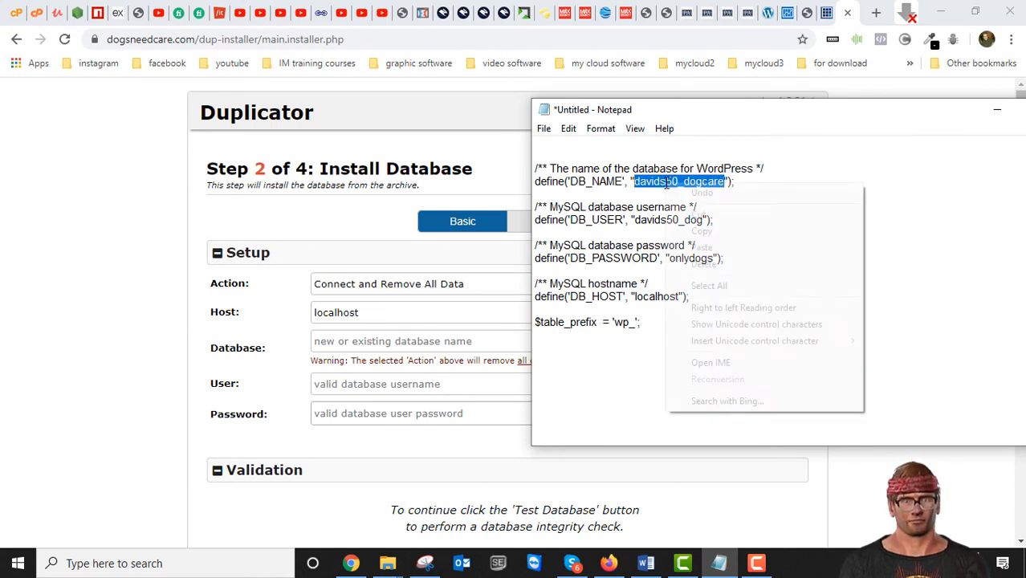
pyautogui.rightClick(666, 183)
pyautogui.click(682, 232)
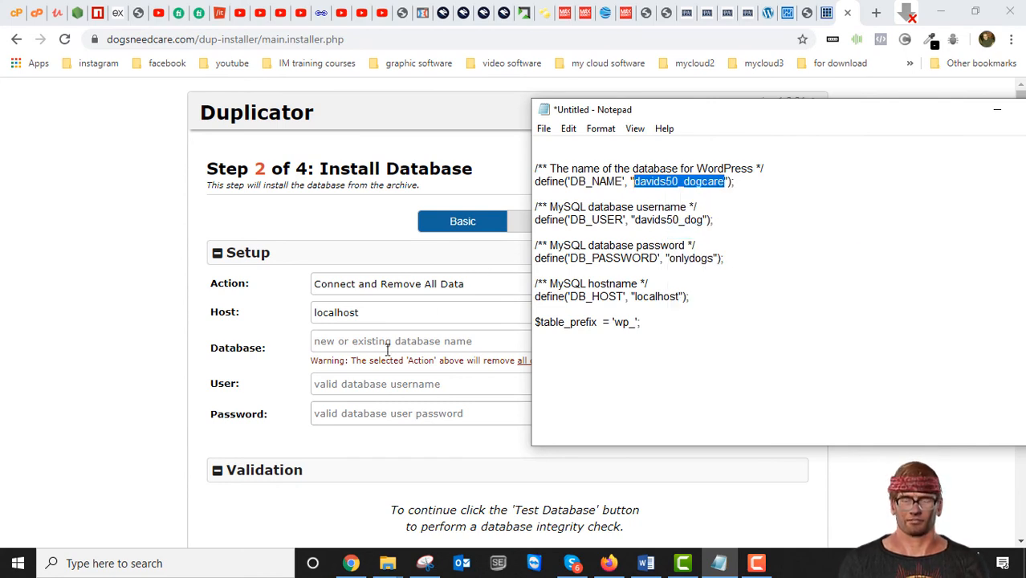
pyautogui.click(383, 340)
pyautogui.rightClick(383, 340)
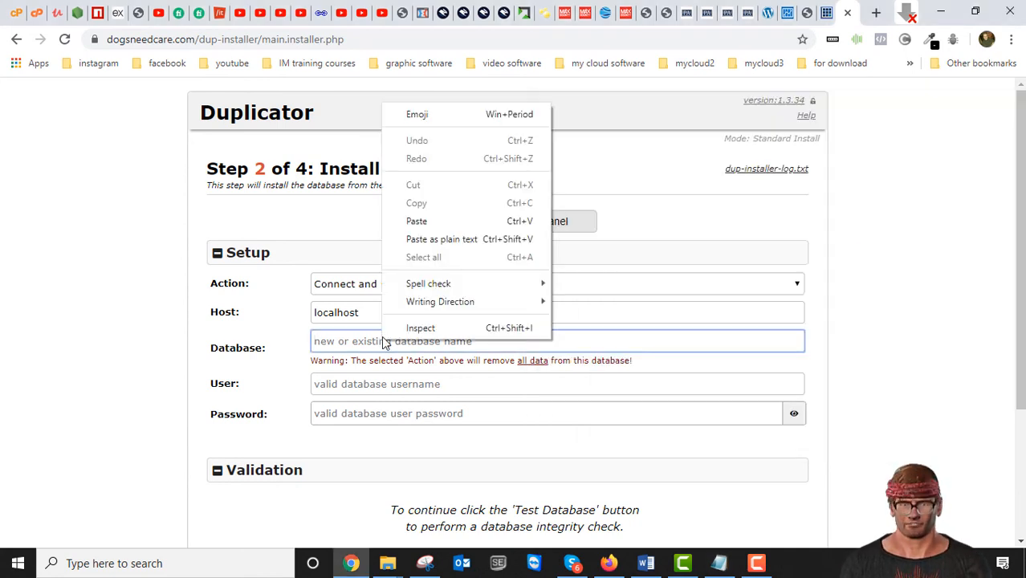
pyautogui.click(416, 221)
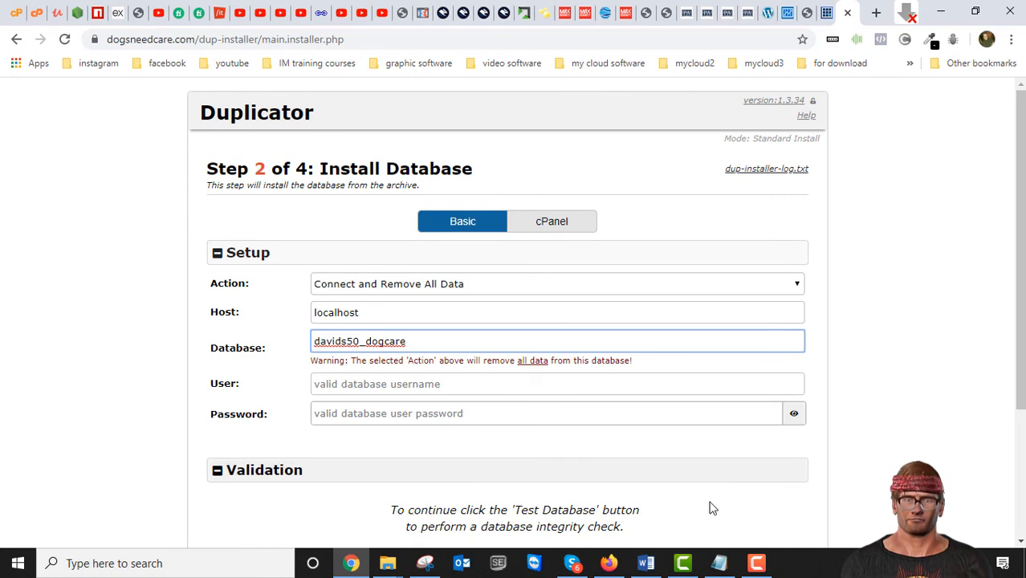
# - Copy the DB_USER value from Notepad into the installer's User field
pyautogui.click(718, 563)
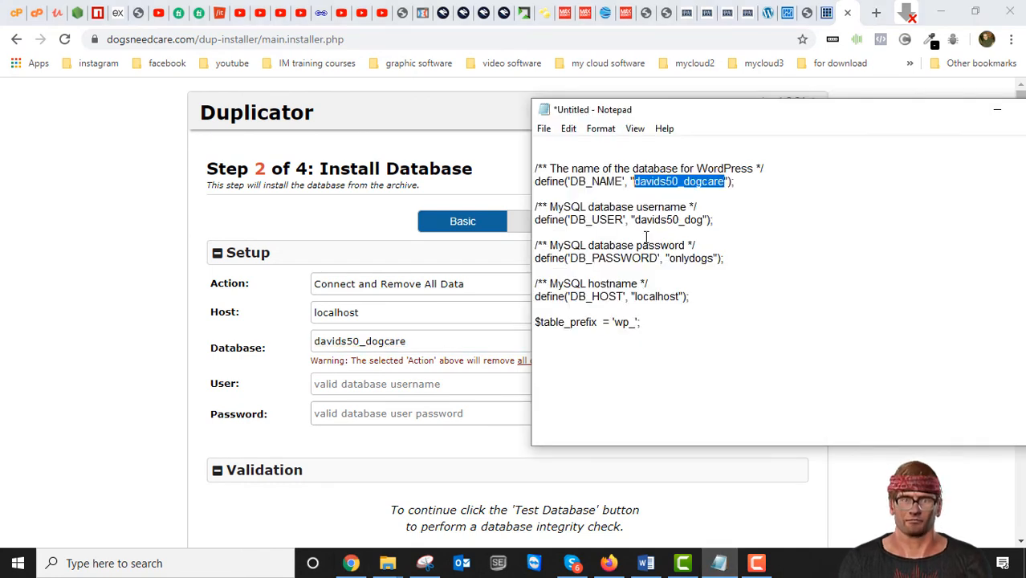
pyautogui.moveTo(703, 217); pyautogui.dragTo(630, 221)
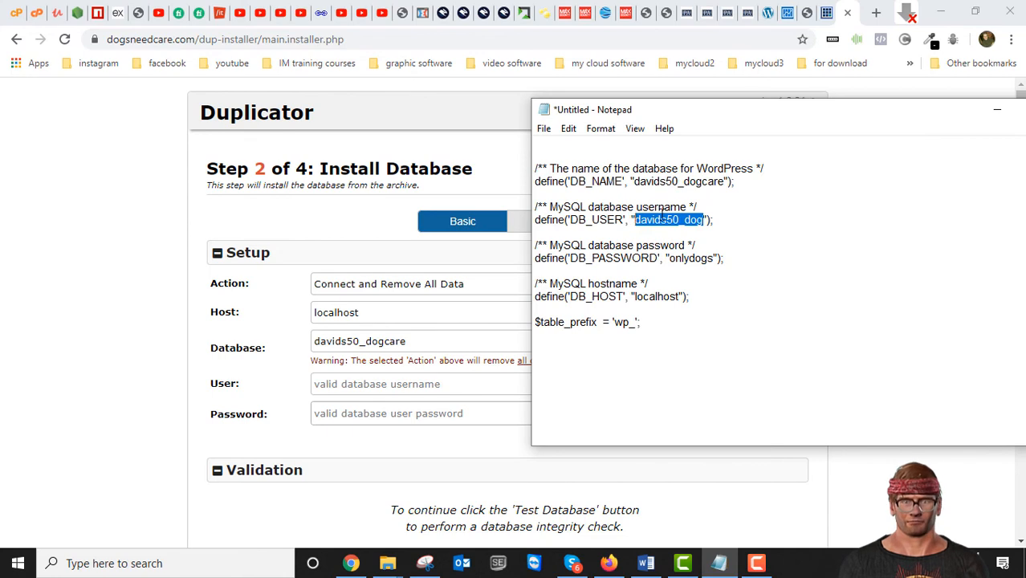
pyautogui.rightClick(660, 212)
pyautogui.click(704, 265)
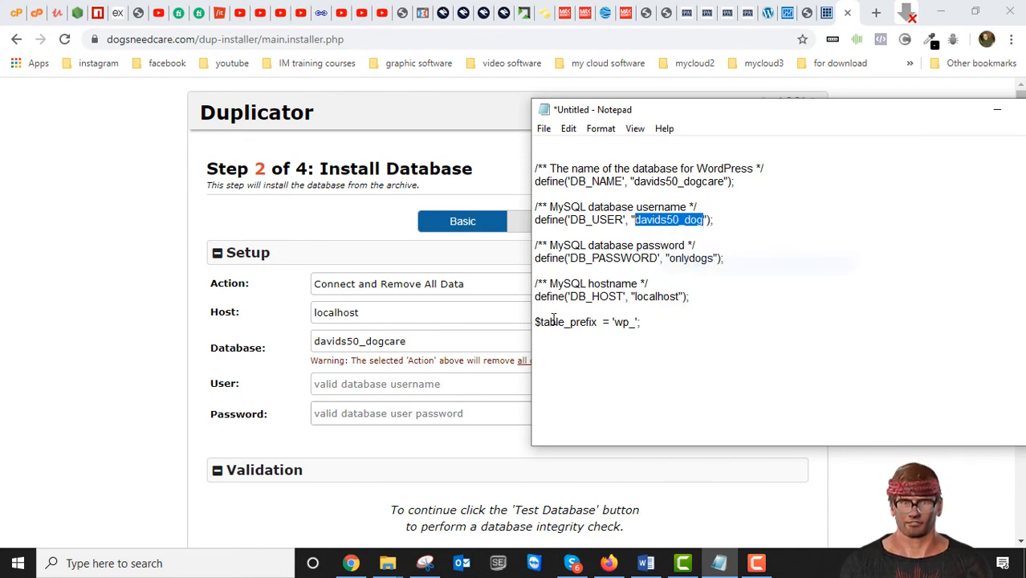
pyautogui.click(376, 389)
pyautogui.rightClick(377, 389)
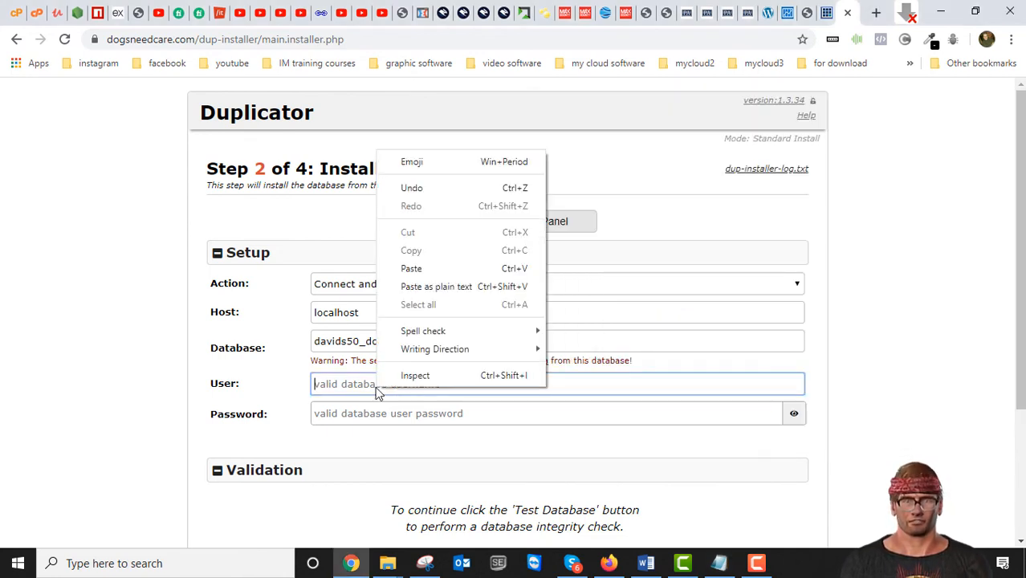
pyautogui.click(405, 269)
# - Copy the DB_PASSWORD value from Notepad into the installer's database Password field
pyautogui.click(719, 563)
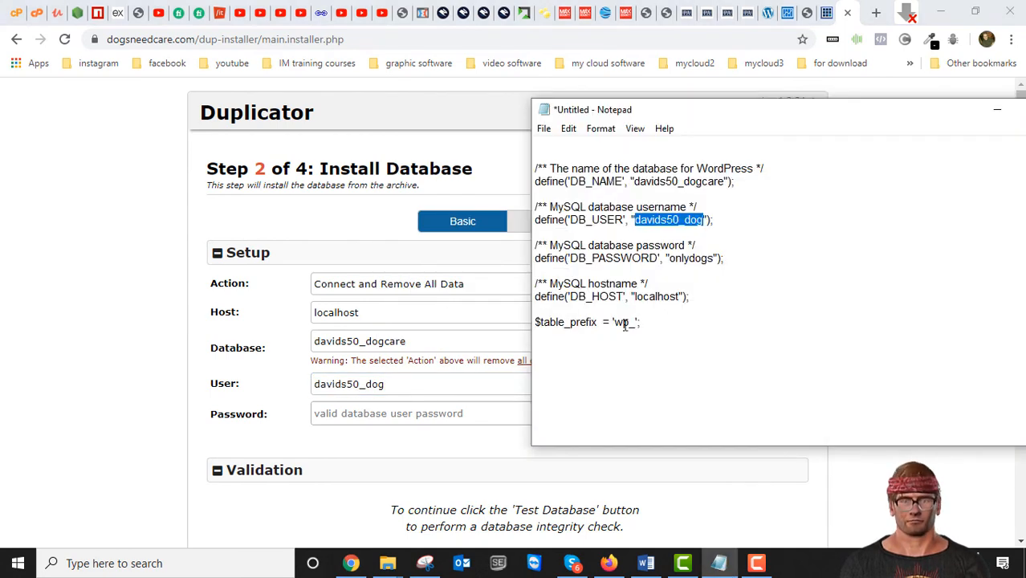
pyautogui.moveTo(713, 257); pyautogui.dragTo(670, 261)
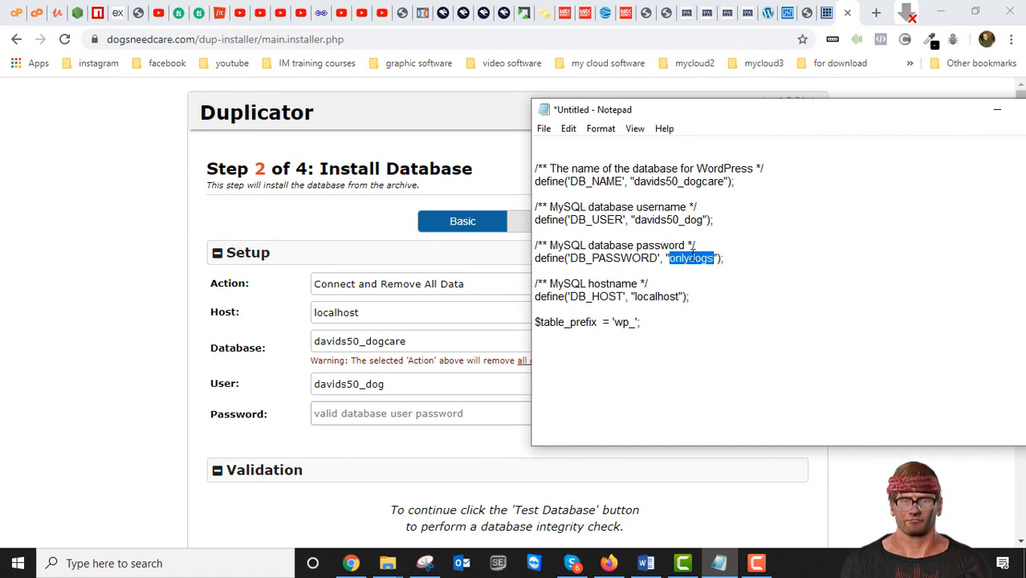
pyautogui.rightClick(692, 250)
pyautogui.click(727, 302)
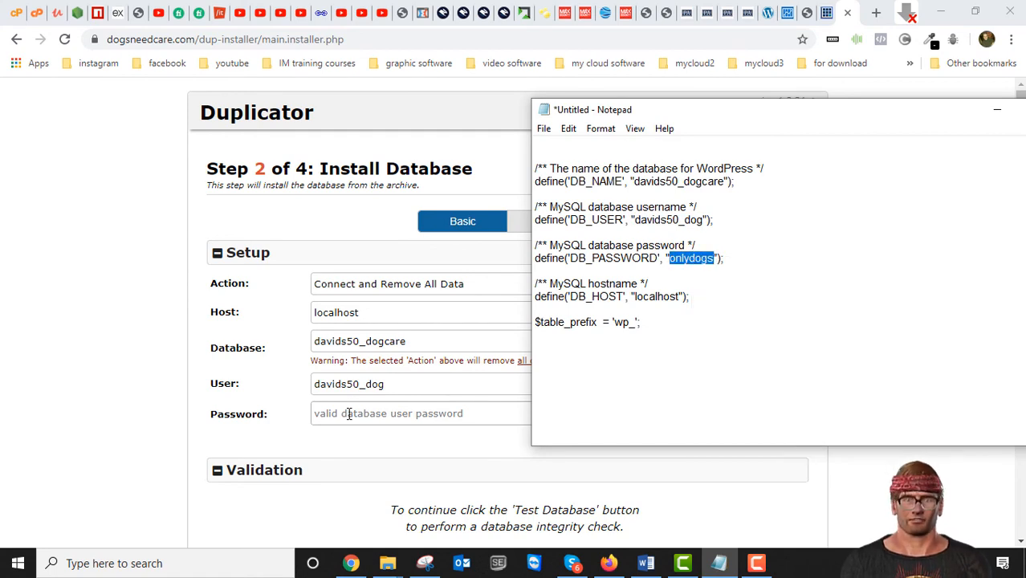
pyautogui.click(349, 413)
pyautogui.rightClick(348, 414)
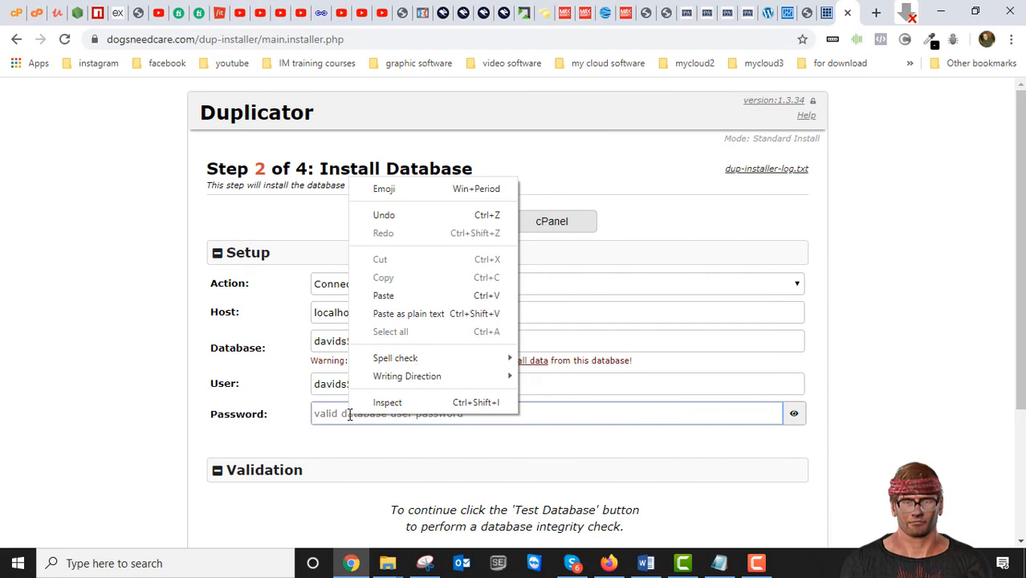
pyautogui.click(383, 296)
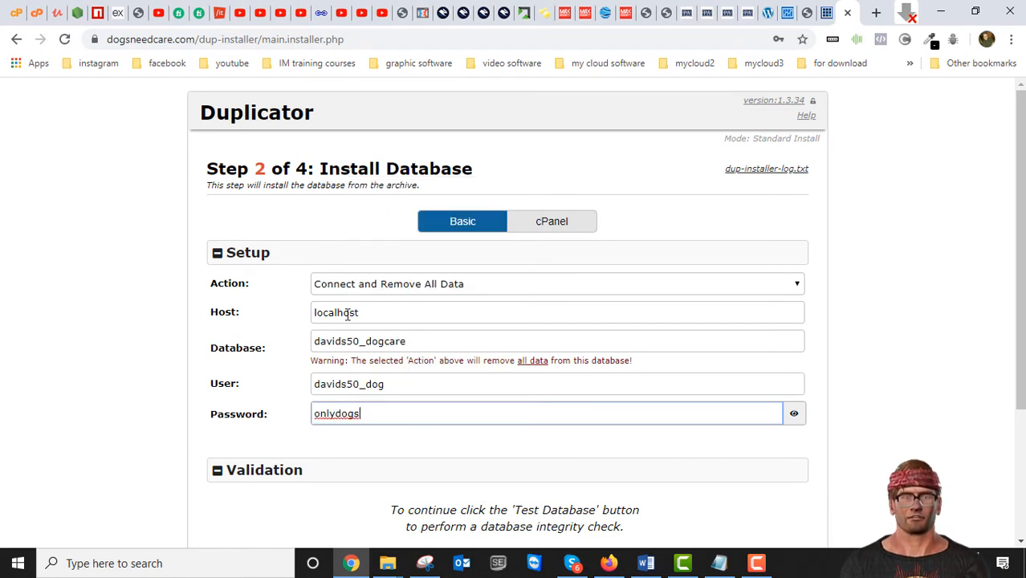
# - Test the database connection with the entered settings, and run the database installation, confirming the install settings
pyautogui.scroll(-3, 449, 448)
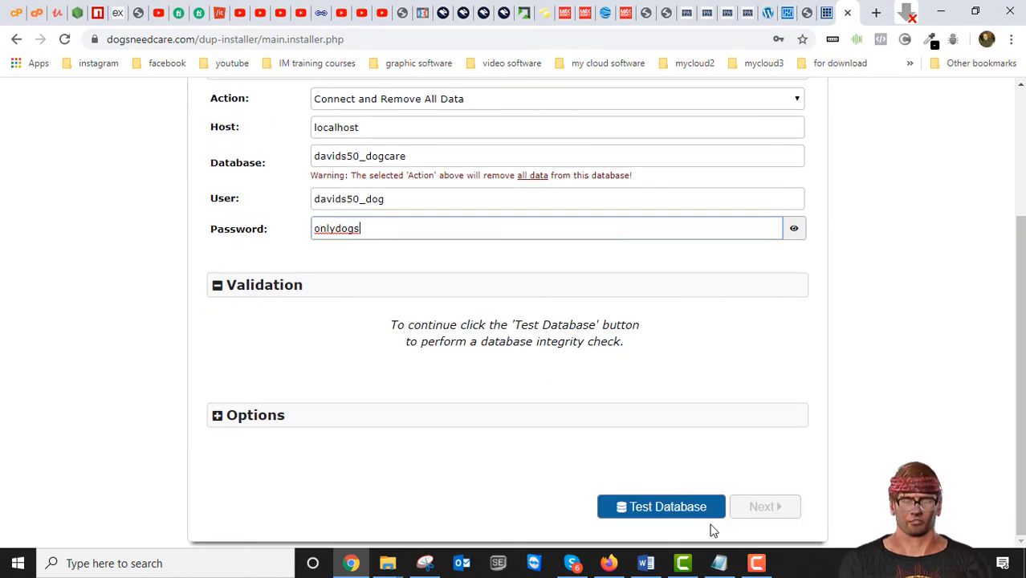
pyautogui.click(671, 507)
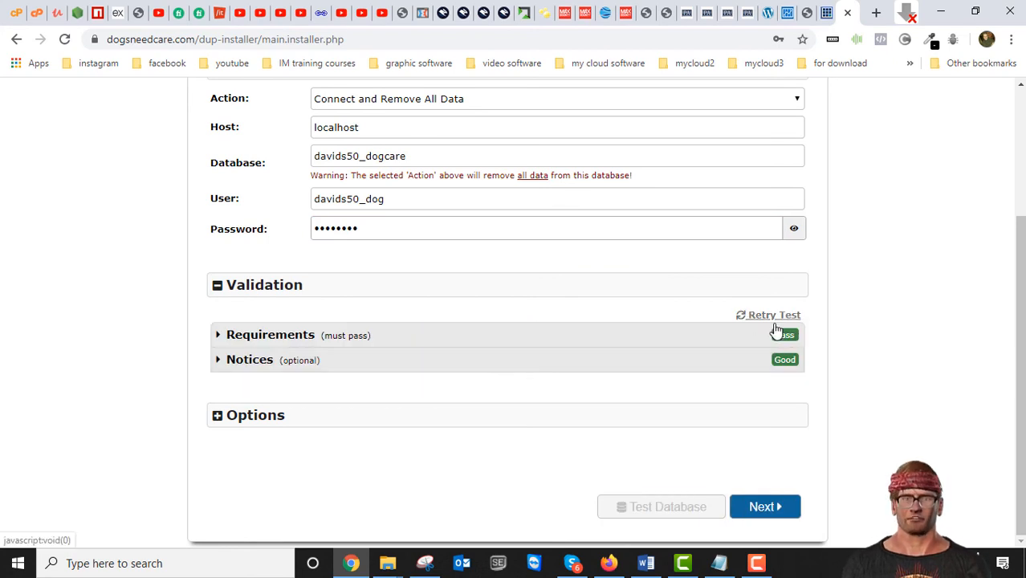
pyautogui.scroll(3, 710, 378)
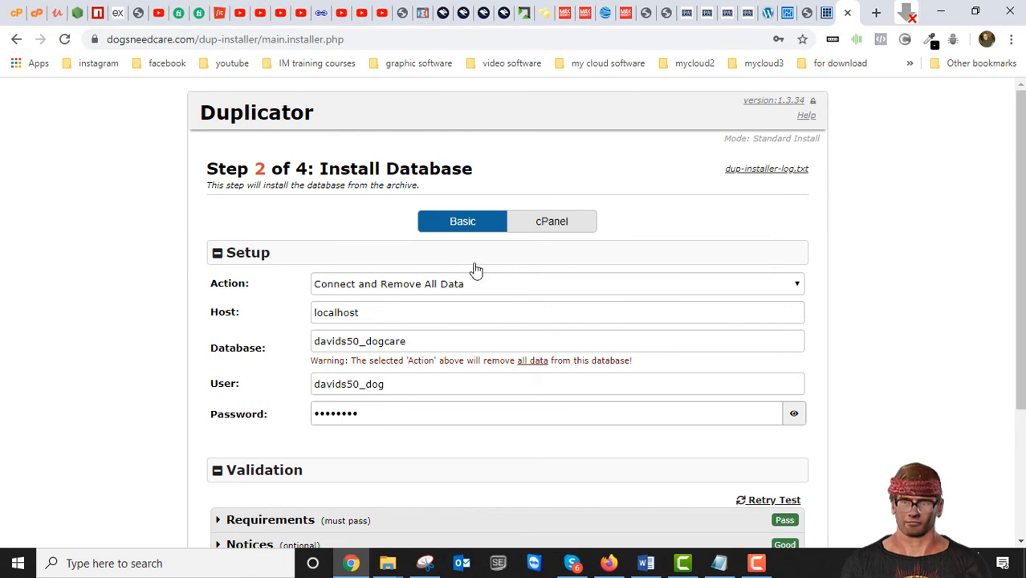
pyautogui.scroll(-2, 613, 354)
pyautogui.scroll(2, 587, 367)
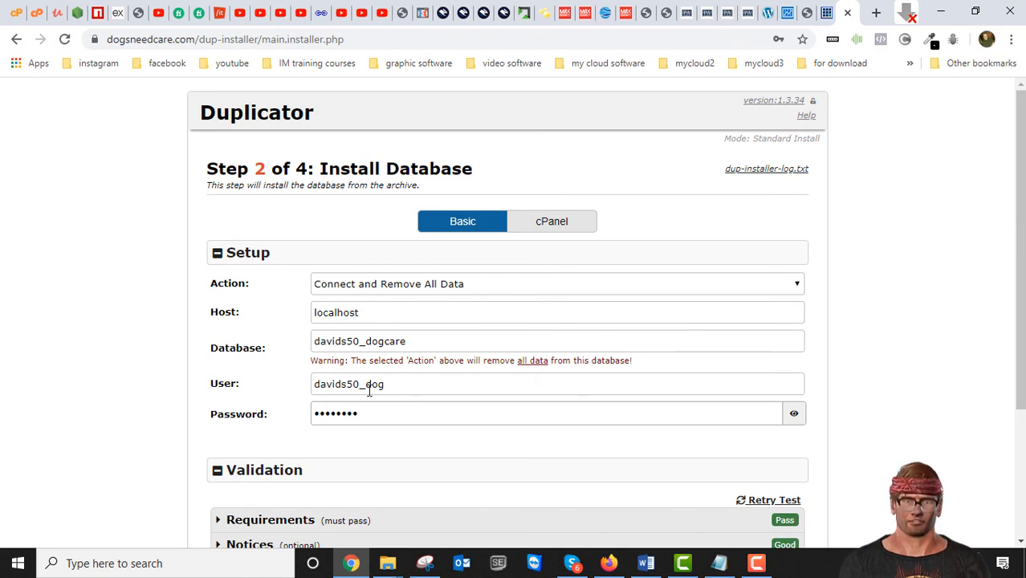
pyautogui.scroll(-1, 428, 392)
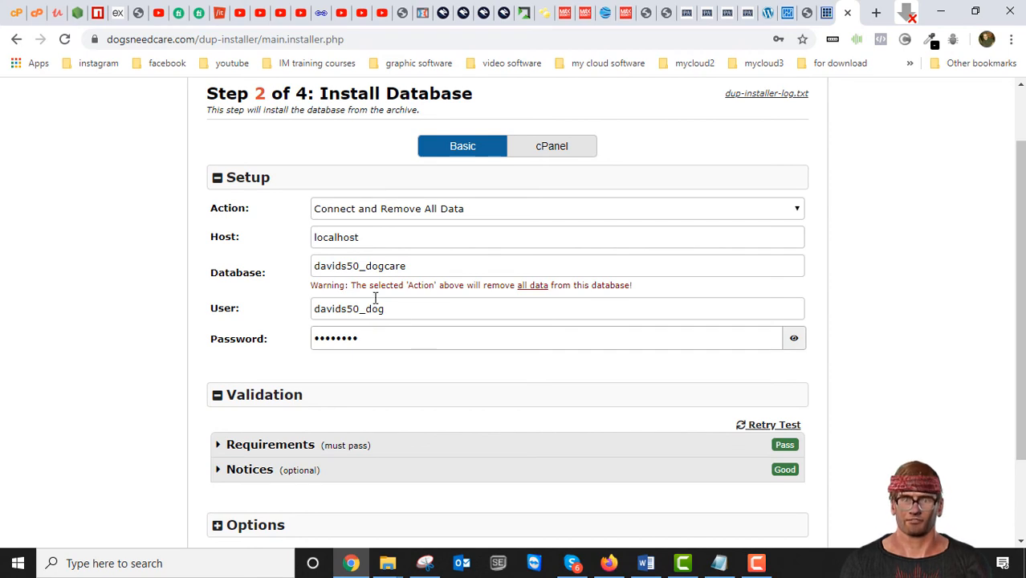
pyautogui.scroll(-1, 509, 391)
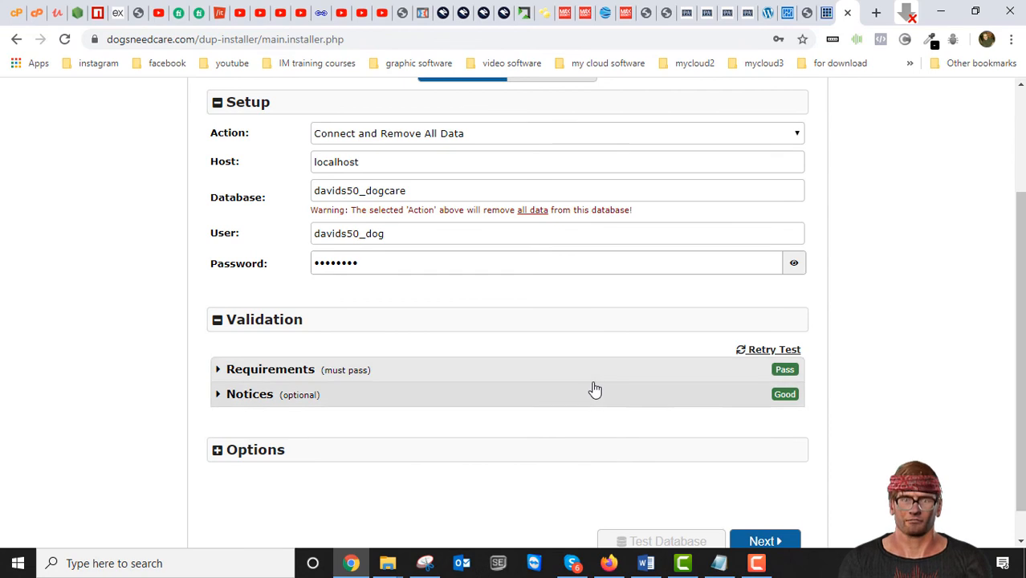
pyautogui.scroll(-1, 591, 390)
pyautogui.scroll(2, 474, 408)
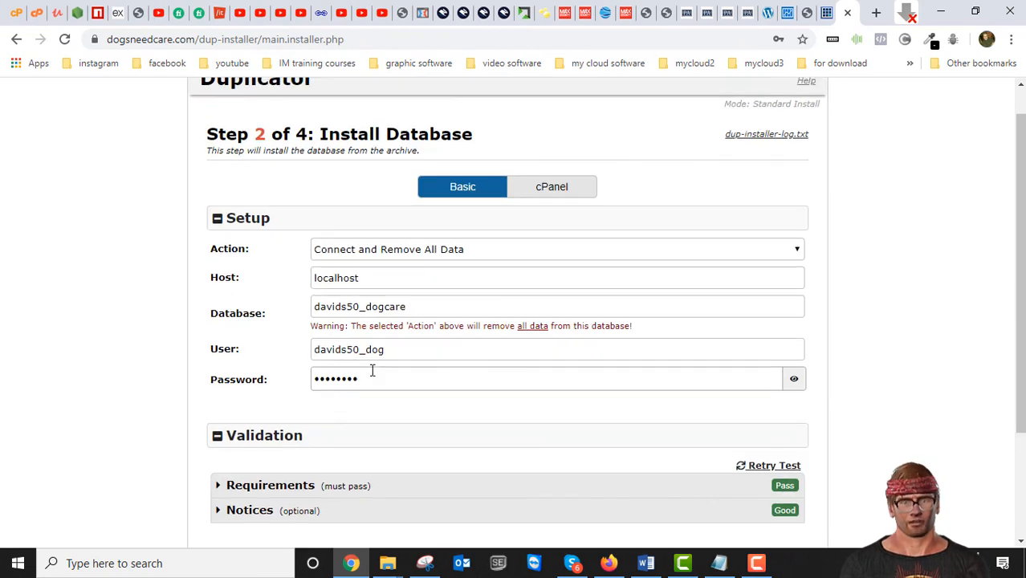
pyautogui.scroll(-2, 392, 406)
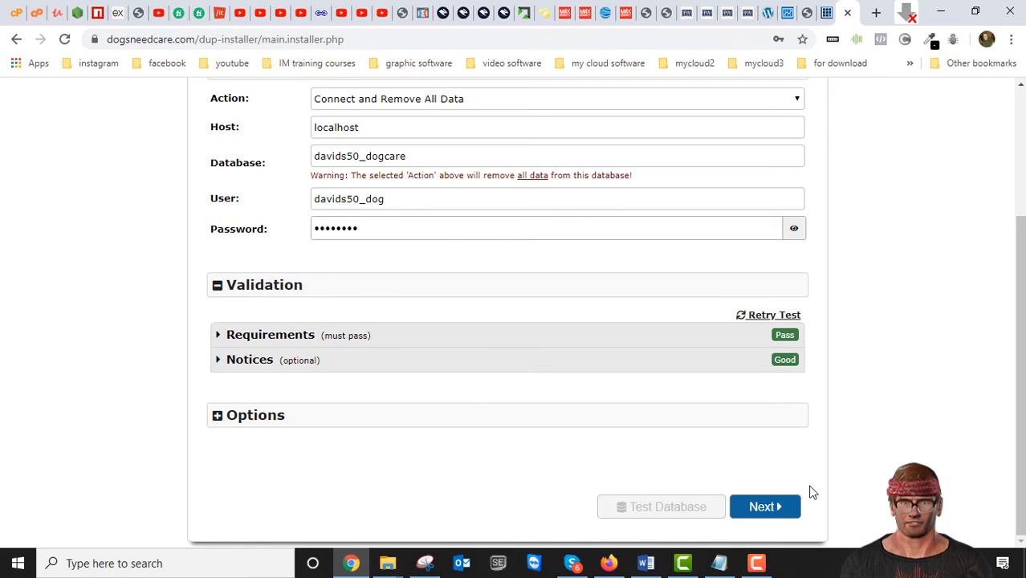
pyautogui.scroll(1, 612, 418)
pyautogui.scroll(-1, 613, 418)
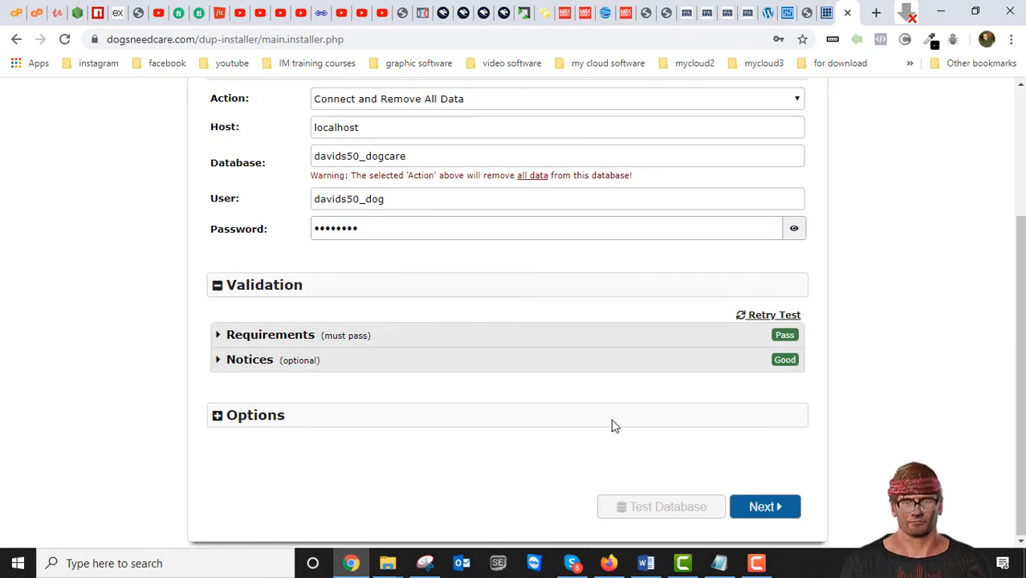
pyautogui.click(763, 507)
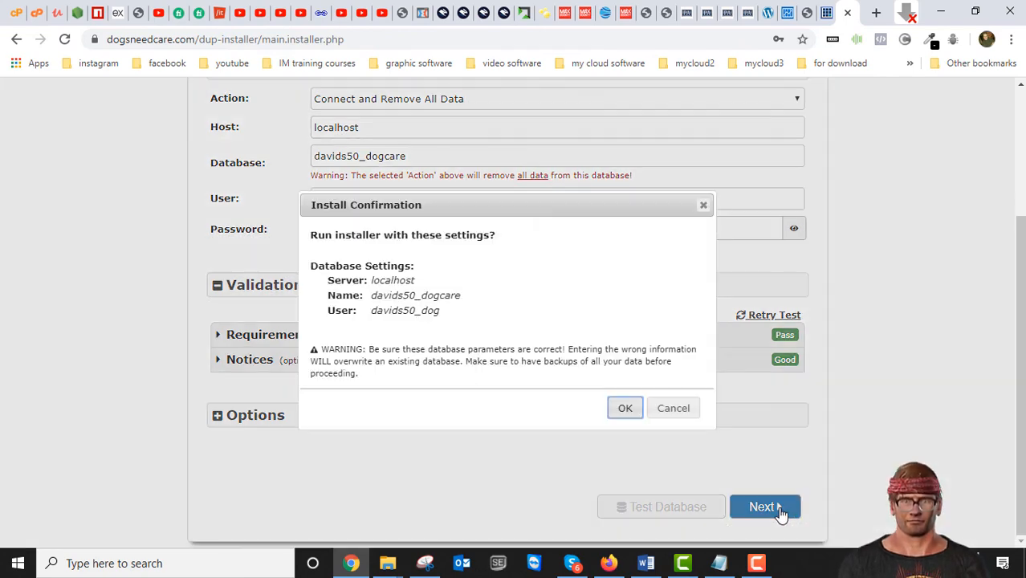
pyautogui.click(626, 409)
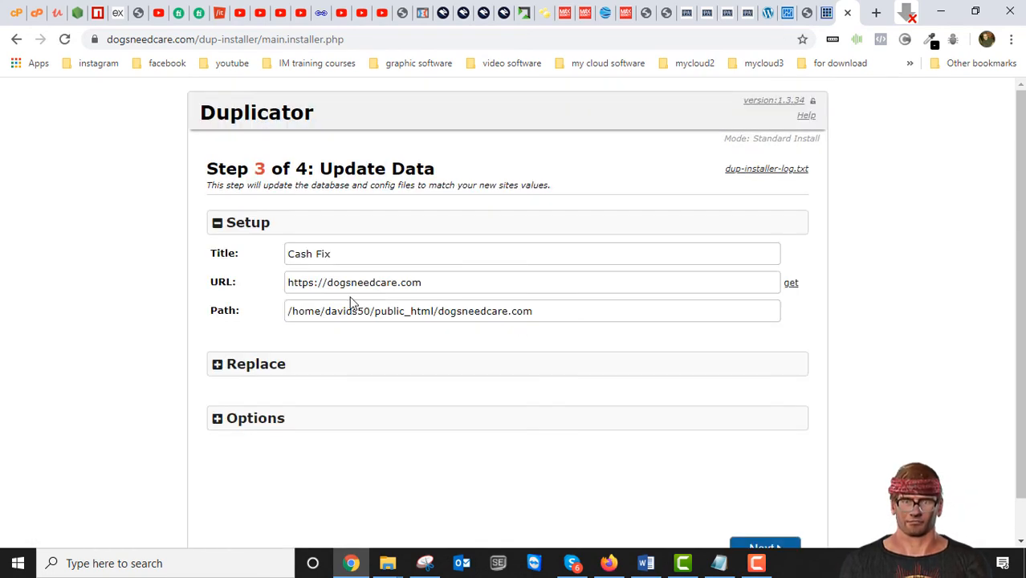
# - Set the site title to Dogs Need Care and continue to the installer's final test step
pyautogui.moveTo(346, 256); pyautogui.dragTo(290, 257)
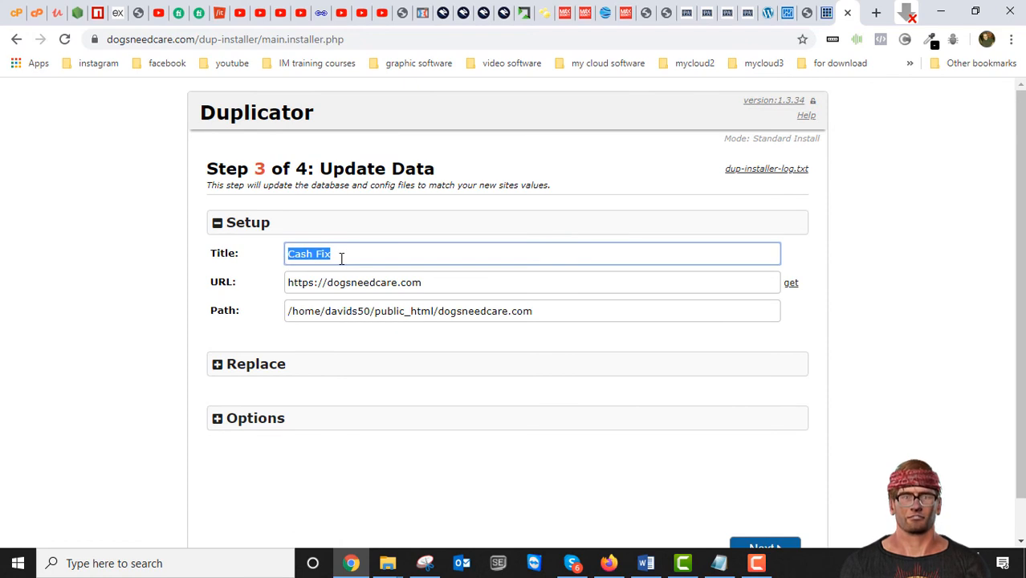
pyautogui.write('Dogs Need Care')
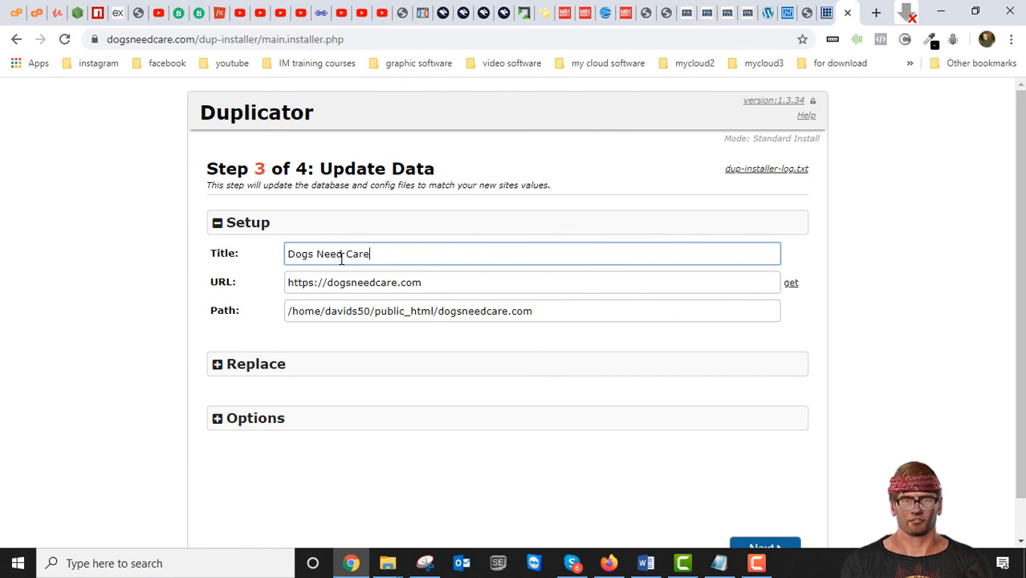
pyautogui.scroll(-1, 596, 456)
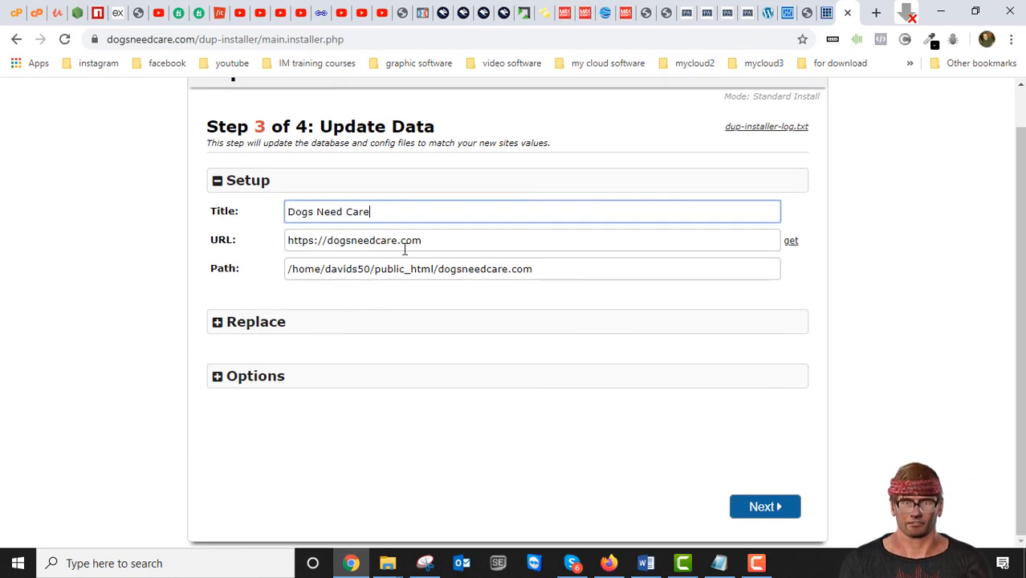
pyautogui.click(764, 507)
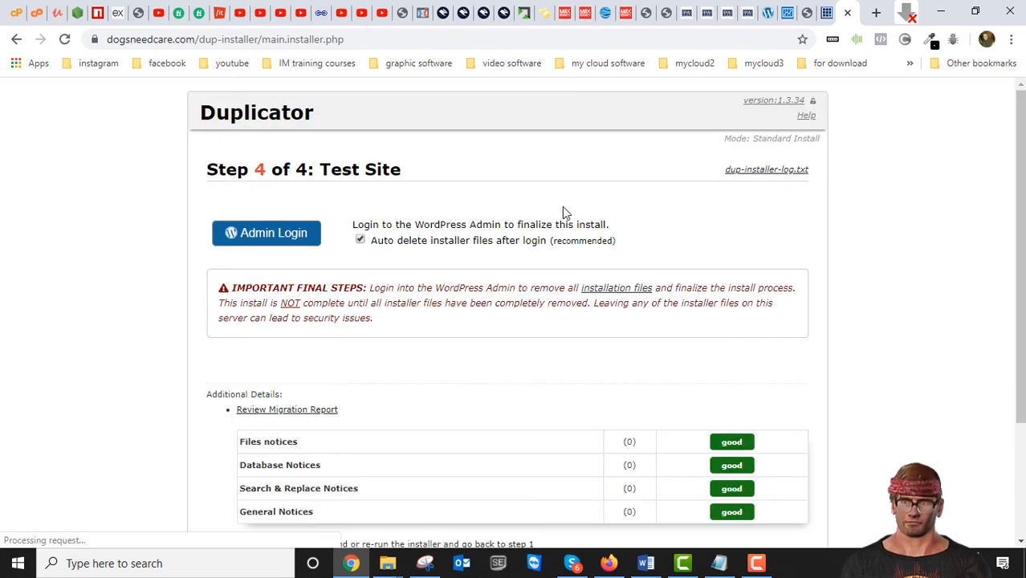
# - Review the migration results and reload the dogsneedcare.com home page to check the restored site
pyautogui.scroll(-1, 584, 302)
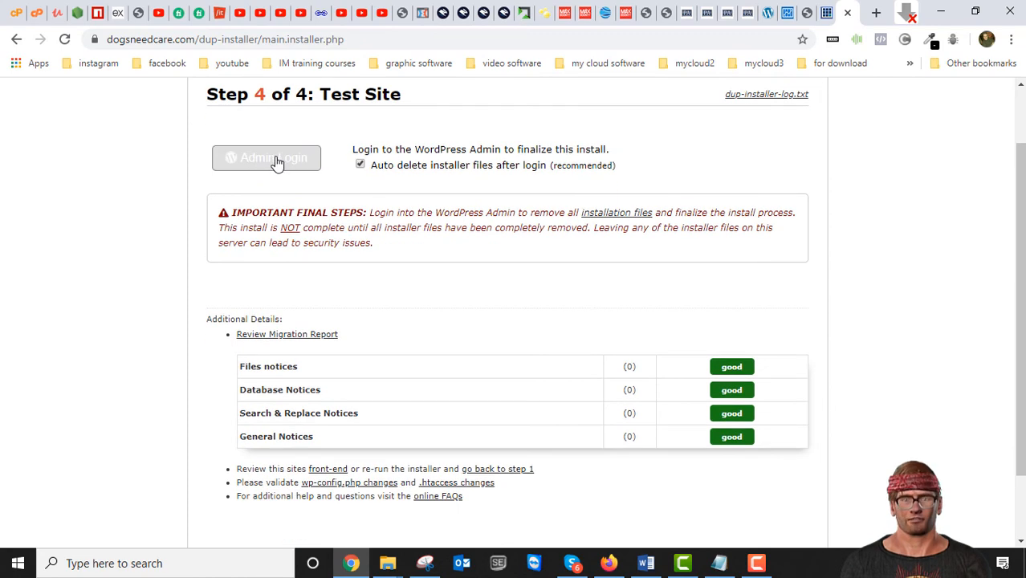
pyautogui.click(827, 12)
pyautogui.click(64, 40)
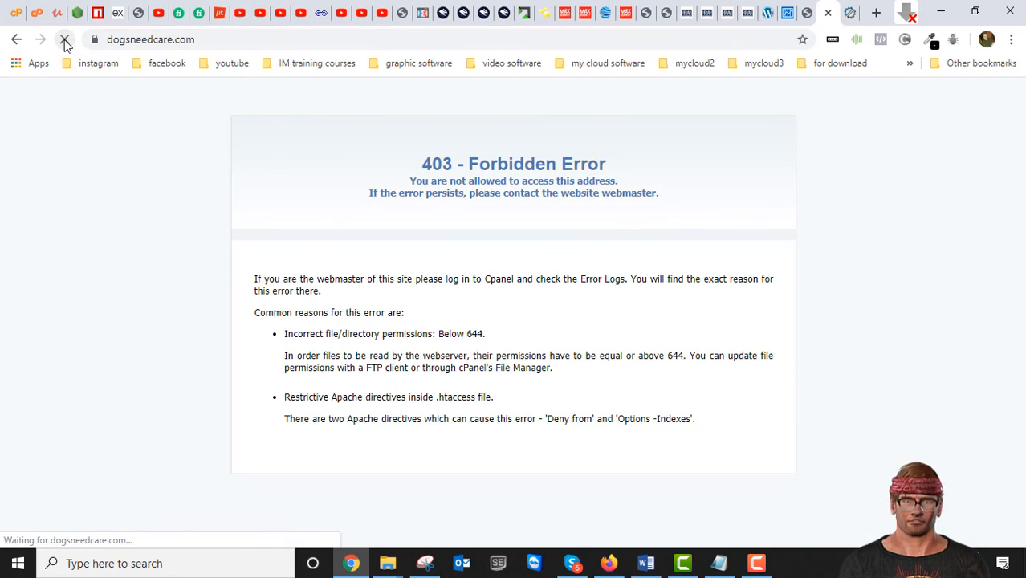
pyautogui.scroll(-8, 445, 291)
pyautogui.scroll(8, 446, 293)
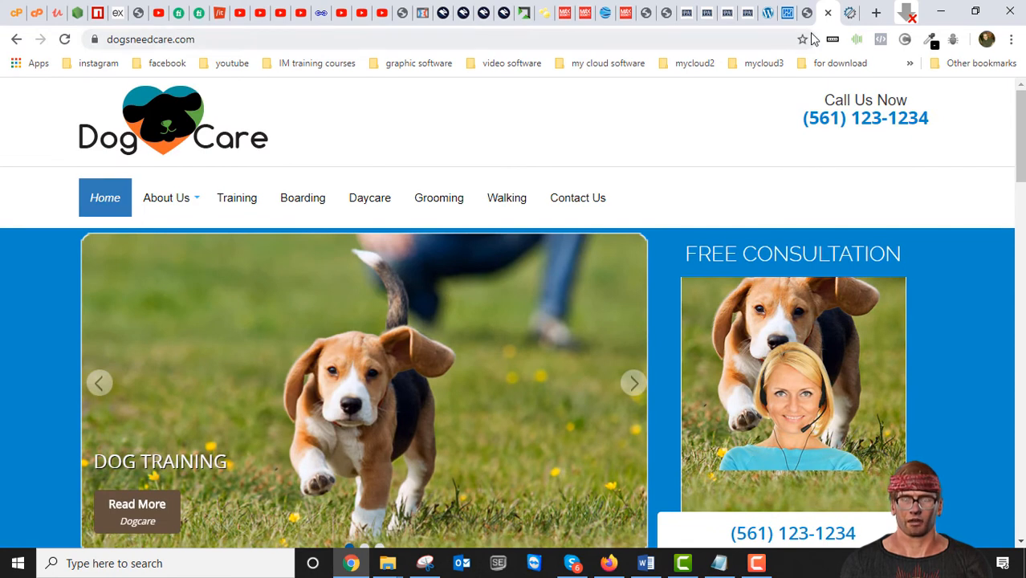
# - Open the WordPress admin login from the installer's final step and enter admin as the username
pyautogui.click(849, 13)
pyautogui.click(260, 157)
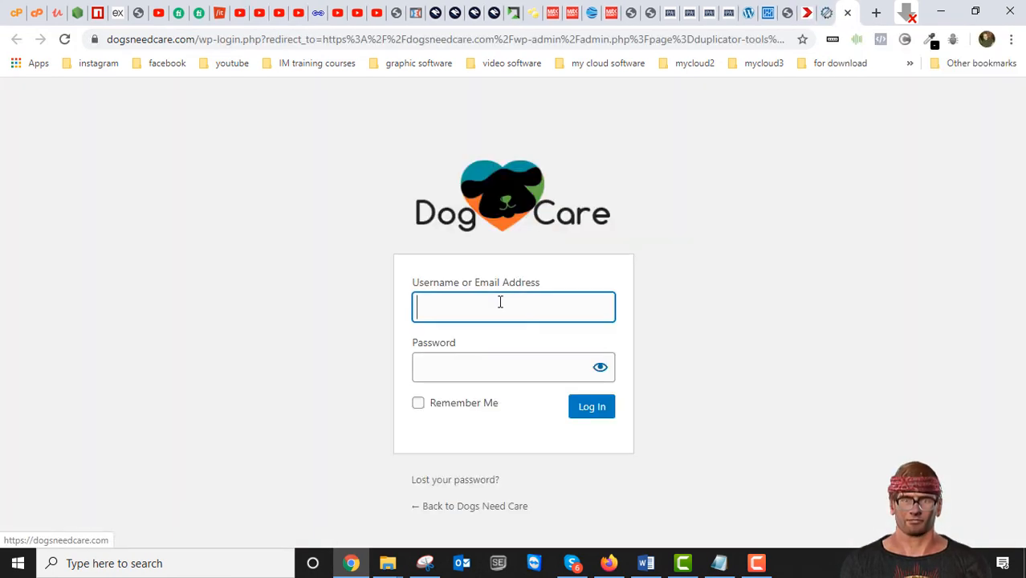
pyautogui.click(490, 304)
pyautogui.click(440, 348)
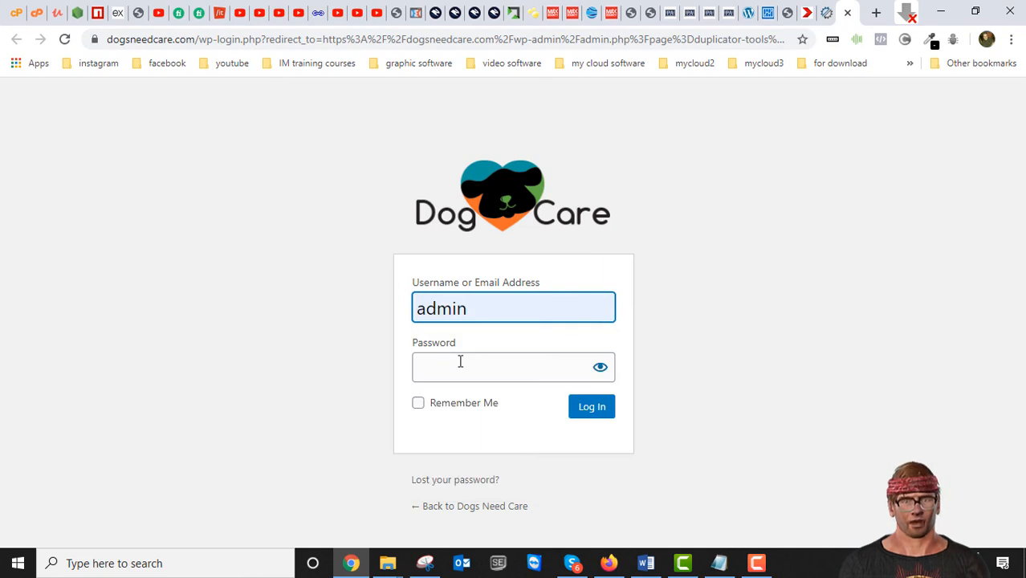
pyautogui.click(460, 361)
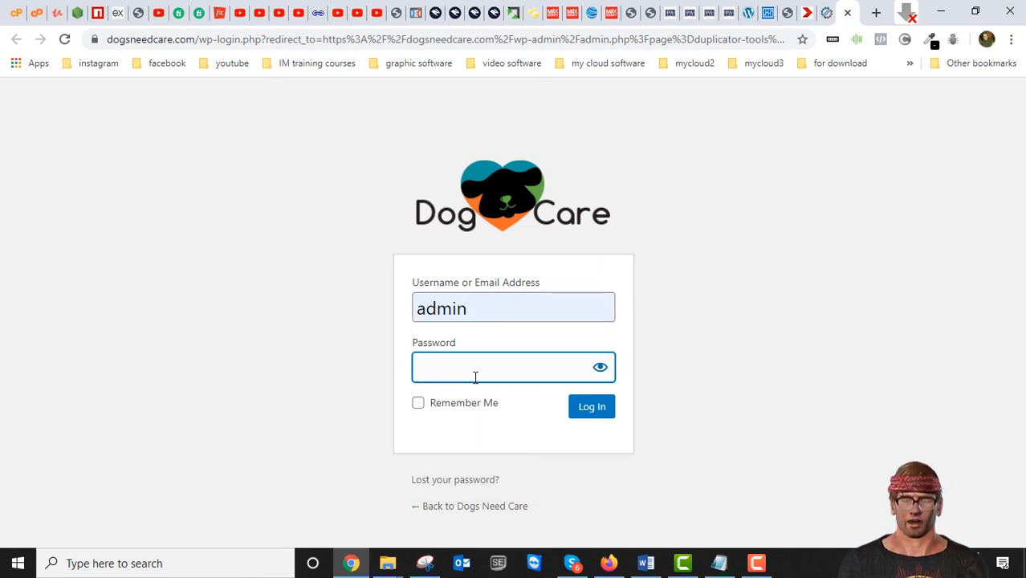
# - Revisit the Duplicator installer's final step and the dogsneedcare.com folder in the file manager
pyautogui.click(824, 14)
pyautogui.click(843, 13)
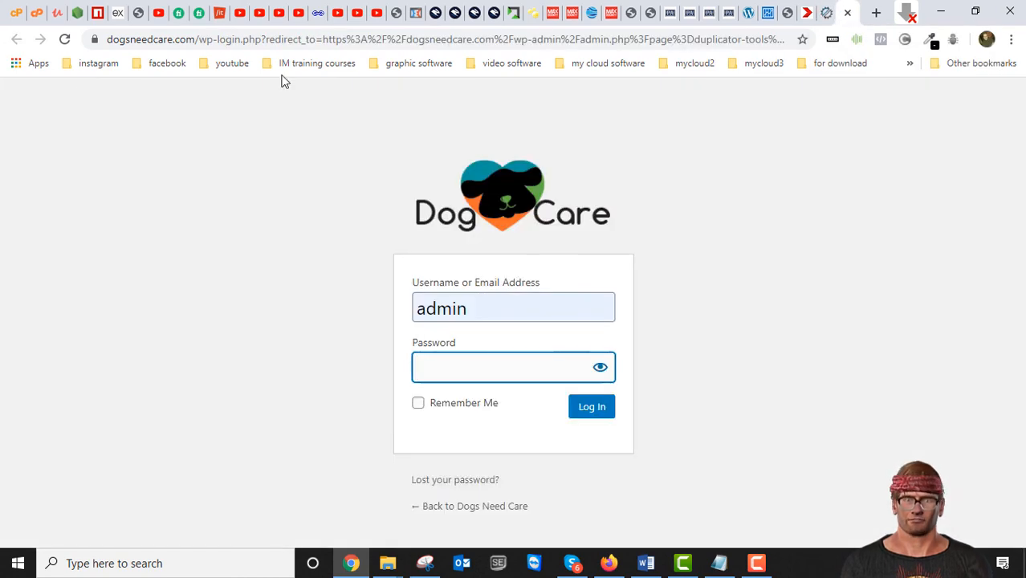
pyautogui.click(37, 15)
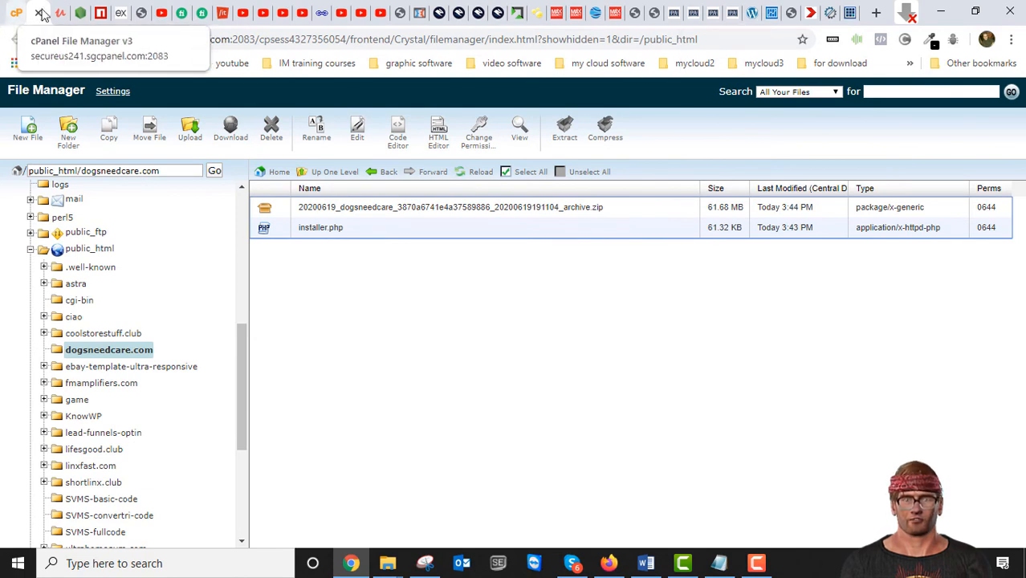
pyautogui.click(811, 13)
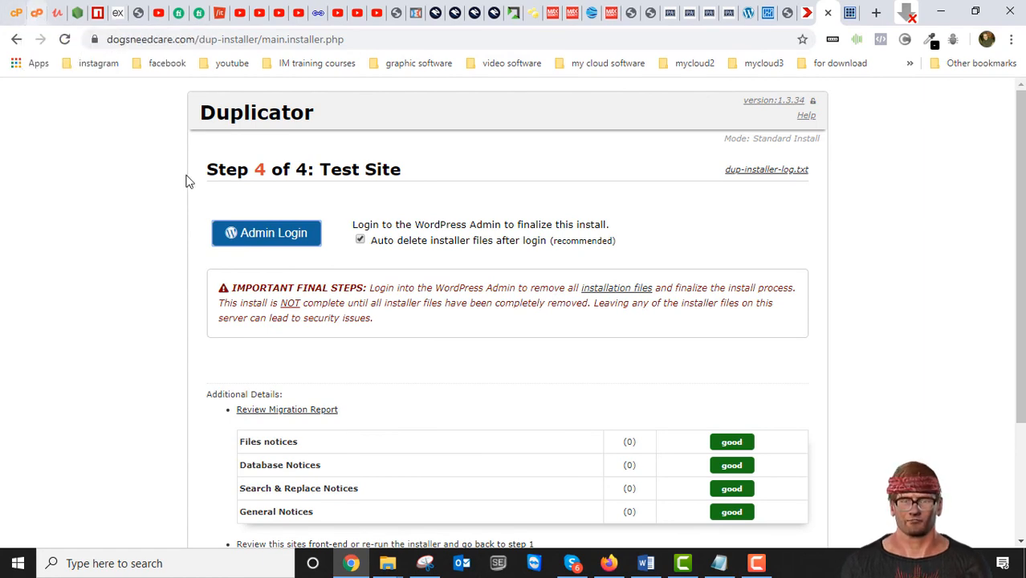
pyautogui.click(36, 14)
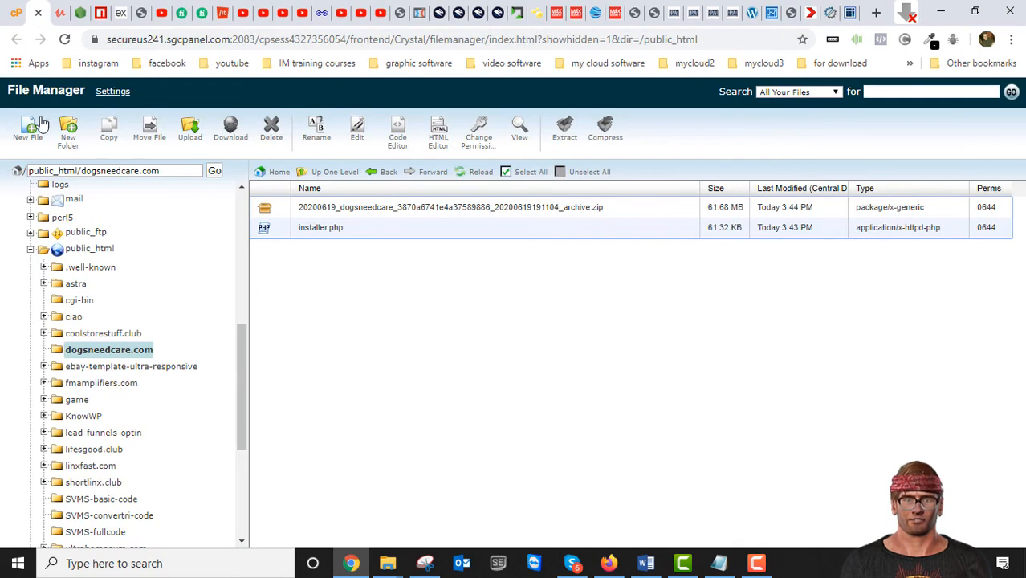
# - Return to the cPanel home page and open its MySQL Databases page in a new browser tab
pyautogui.click(11, 38)
pyautogui.scroll(5, 270, 191)
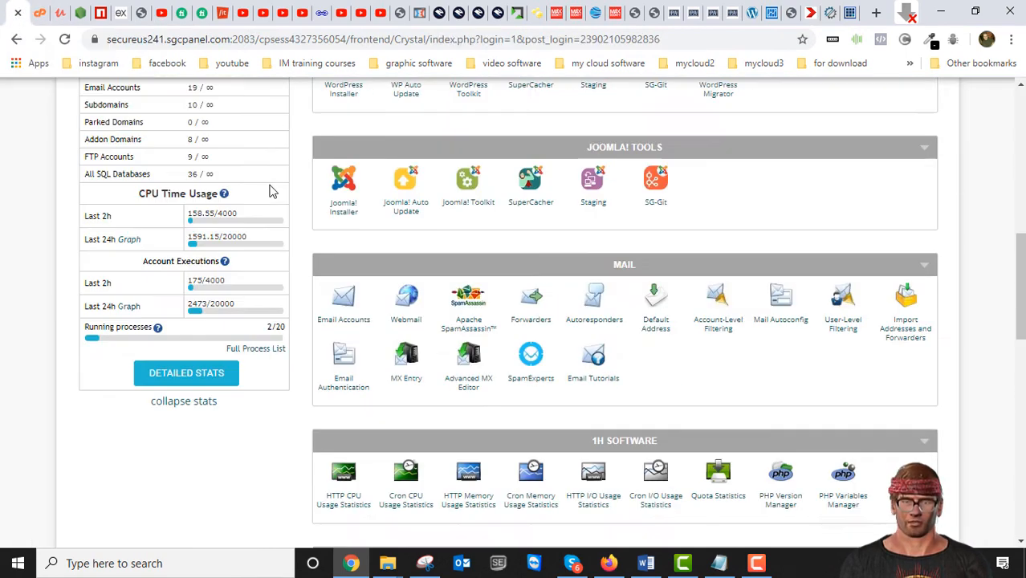
pyautogui.scroll(2, 270, 191)
pyautogui.scroll(-10, 263, 193)
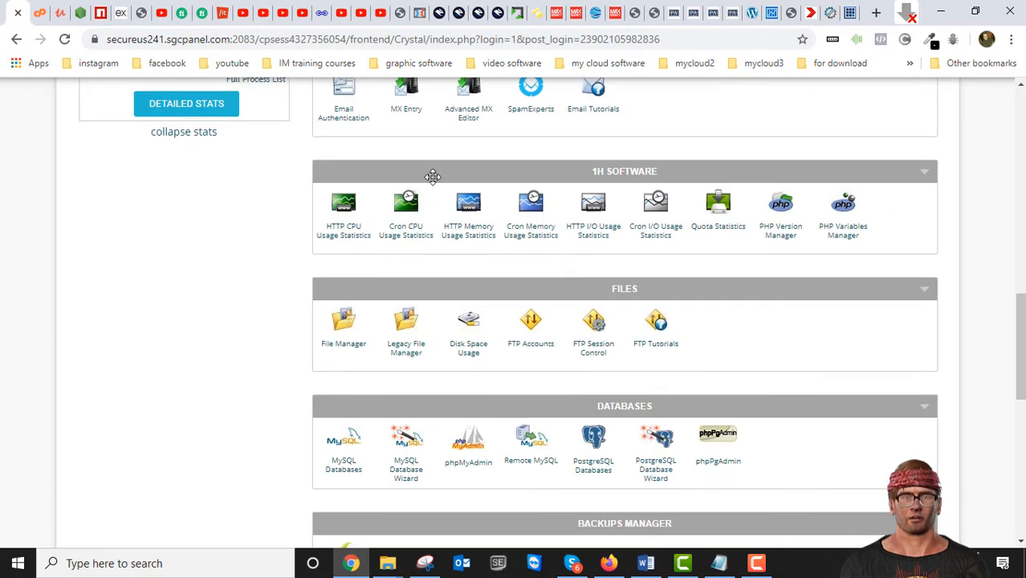
pyautogui.scroll(12, 342, 223)
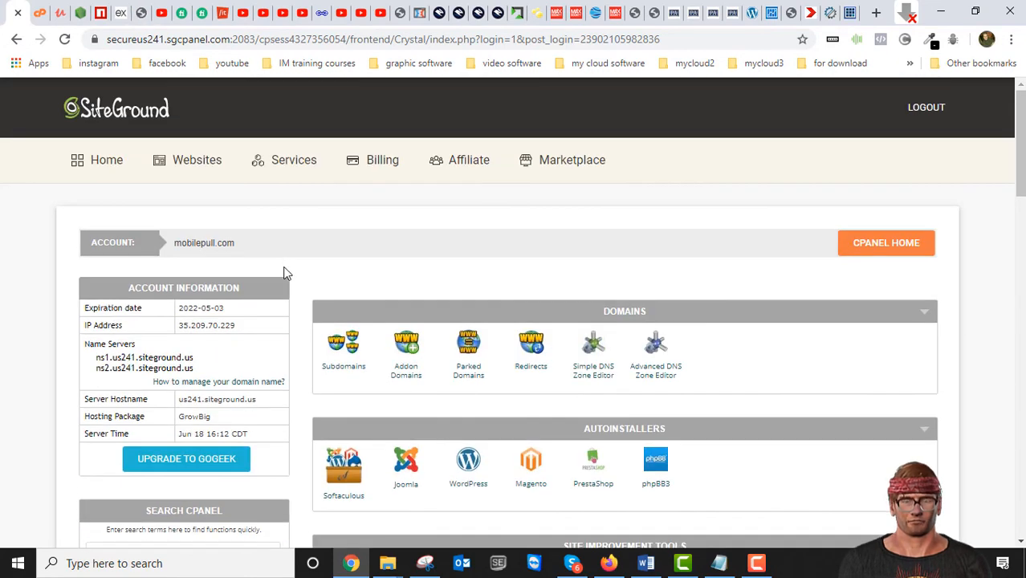
pyautogui.scroll(-4, 280, 263)
pyautogui.scroll(-12, 289, 273)
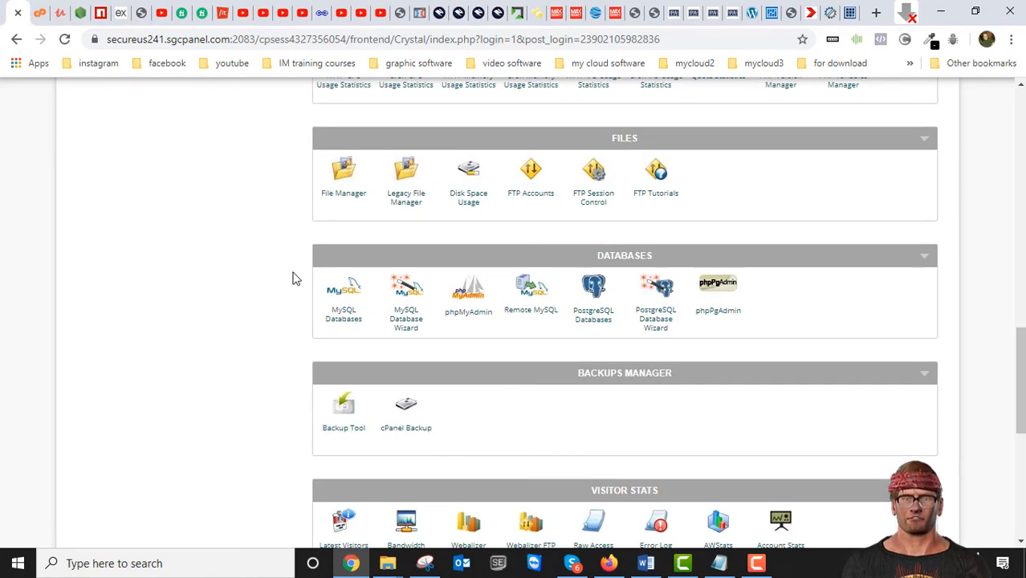
pyautogui.scroll(-3, 377, 233)
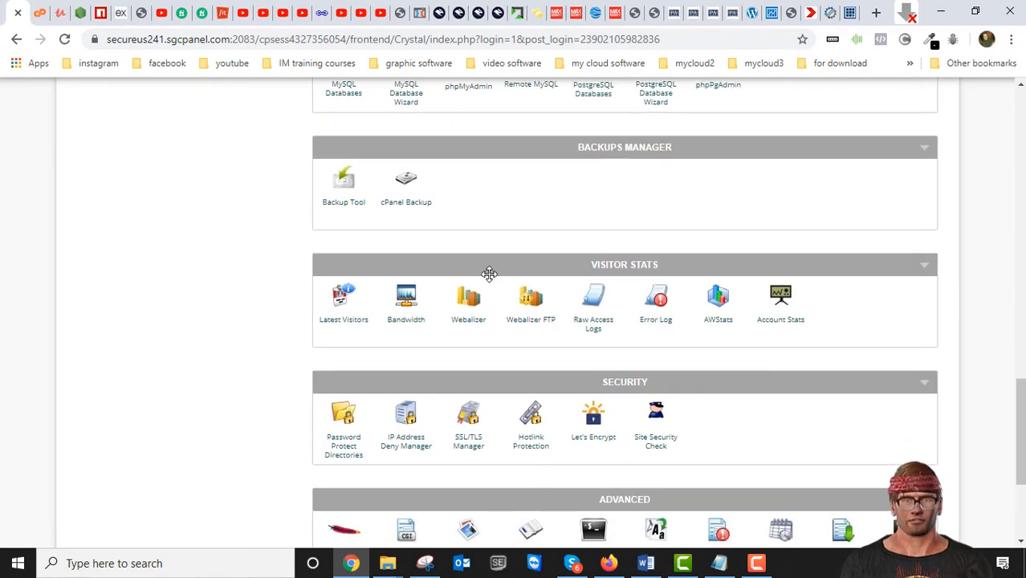
pyautogui.scroll(-1, 488, 274)
pyautogui.scroll(-2, 441, 281)
pyautogui.scroll(5, 439, 286)
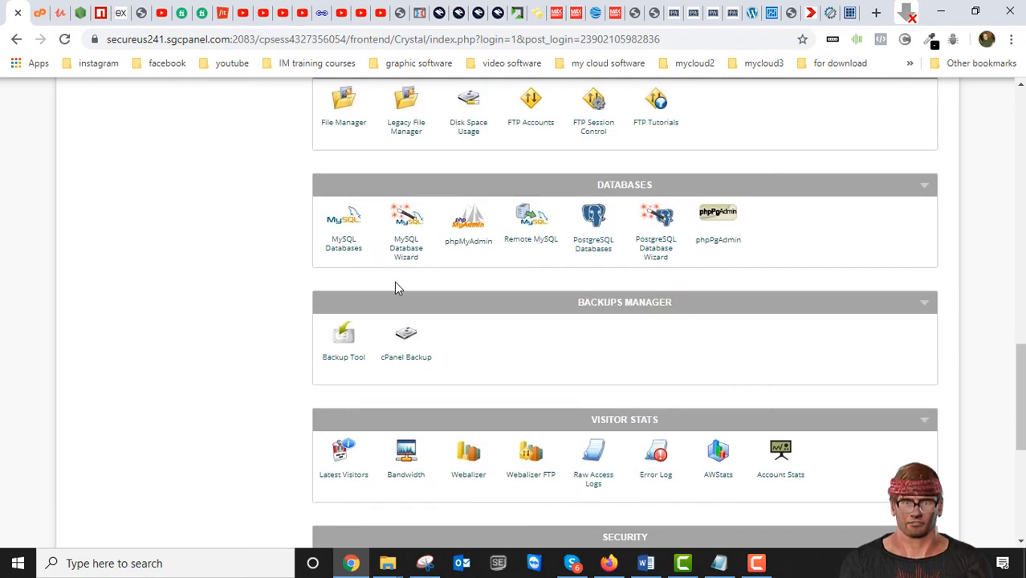
pyautogui.rightClick(343, 226)
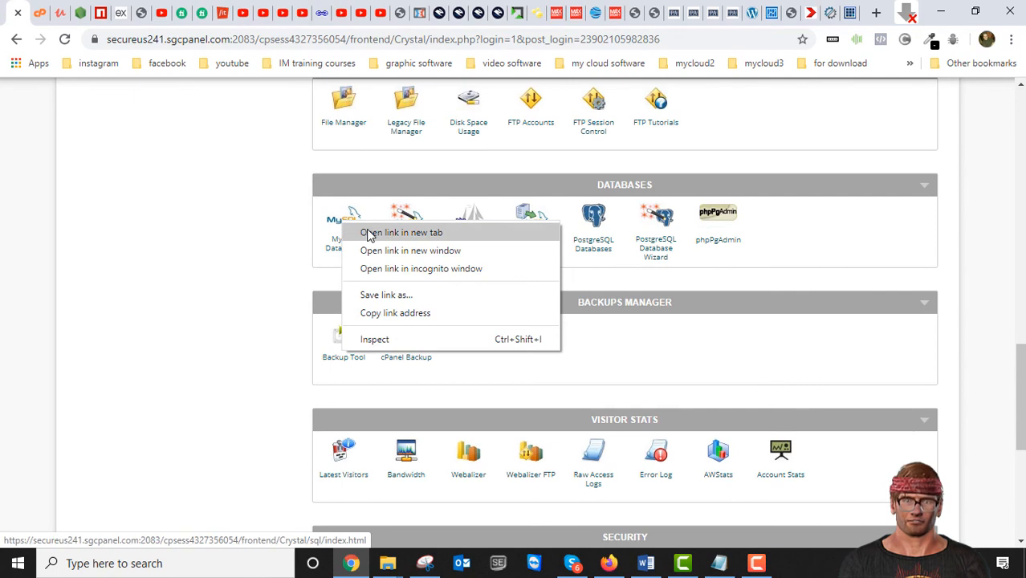
pyautogui.click(357, 230)
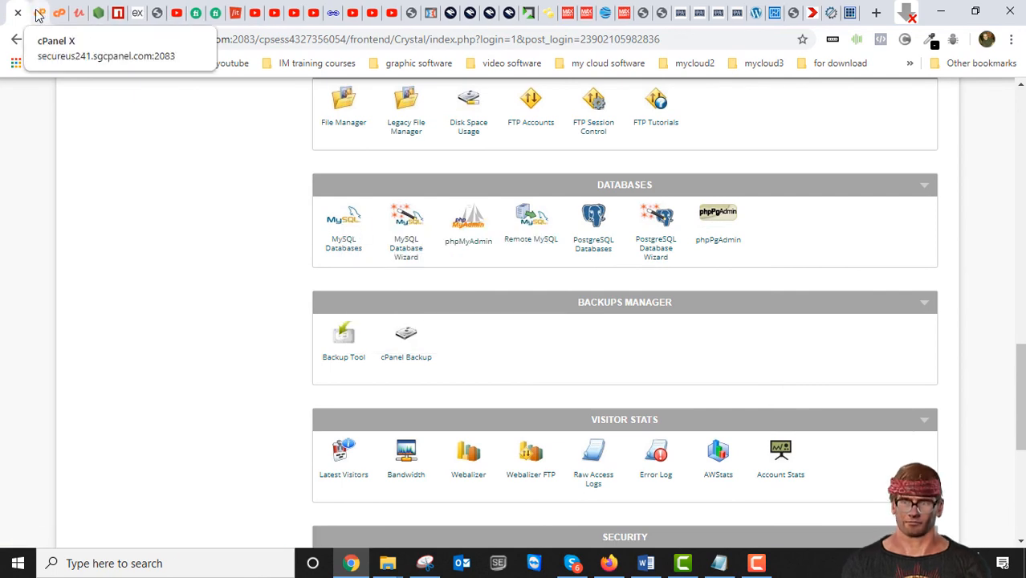
pyautogui.click(38, 14)
pyautogui.scroll(-3, 287, 384)
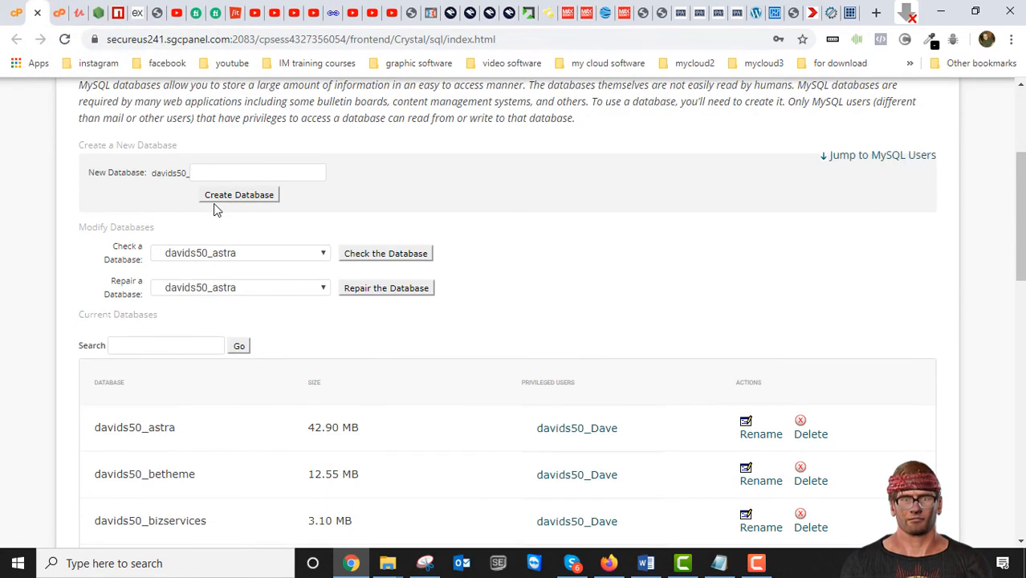
pyautogui.click(220, 168)
pyautogui.write('fsdafsdf')
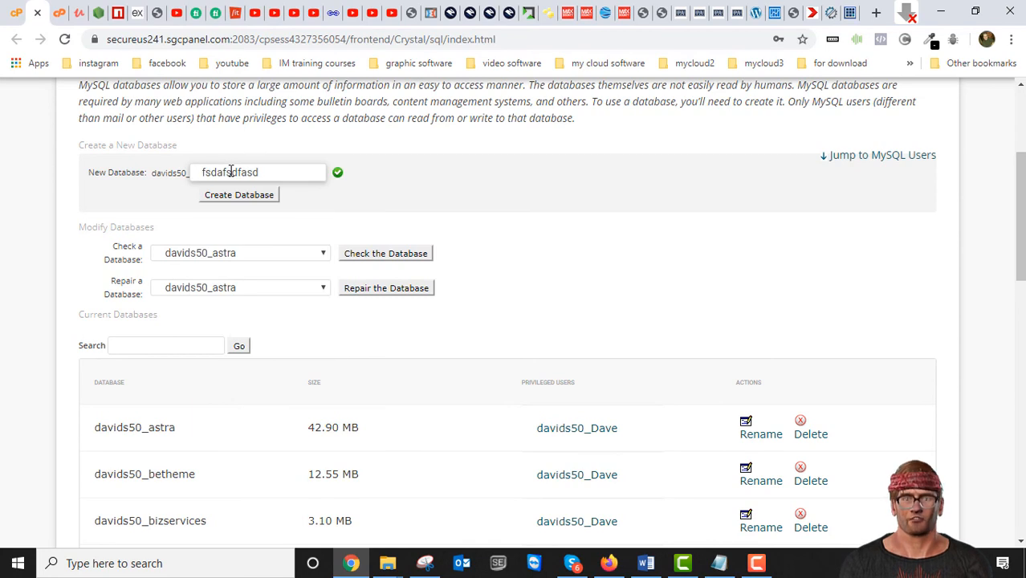
pyautogui.write('as')
pyautogui.press('BackSpace')
pyautogui.press('BackSpace')
pyautogui.press('BackSpace')
pyautogui.press('BackSpace')
pyautogui.press('BackSpace')
pyautogui.press('BackSpace')
pyautogui.press('BackSpace')
pyautogui.press('BackSpace')
pyautogui.press('BackSpace')
pyautogui.press('BackSpace')
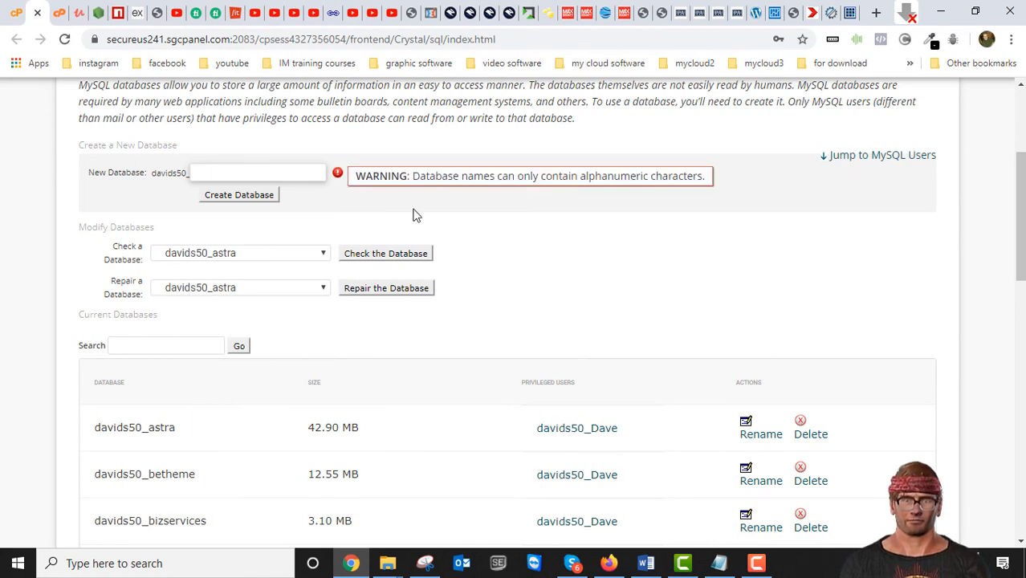
# - Create a new MySQL database named newdatabase and return to the MySQL Databases page
pyautogui.scroll(-1, 428, 195)
pyautogui.scroll(2, 428, 195)
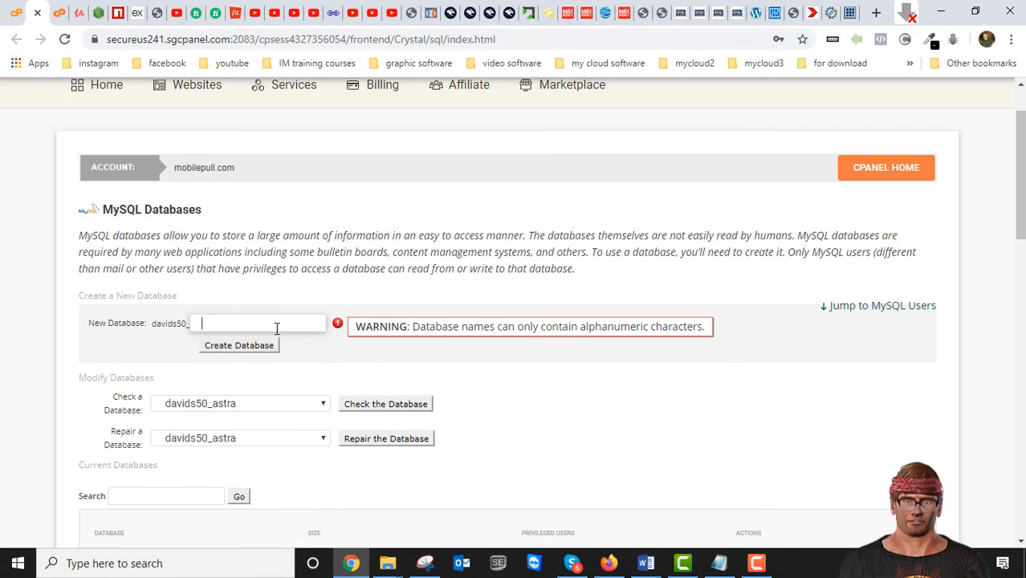
pyautogui.write('newdataba')
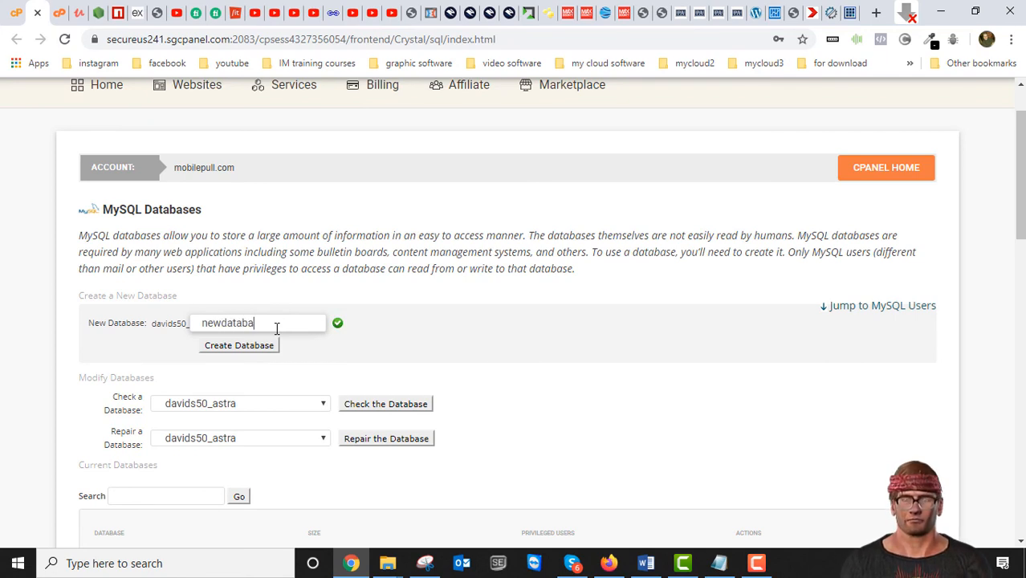
pyautogui.write('se')
pyautogui.click(241, 346)
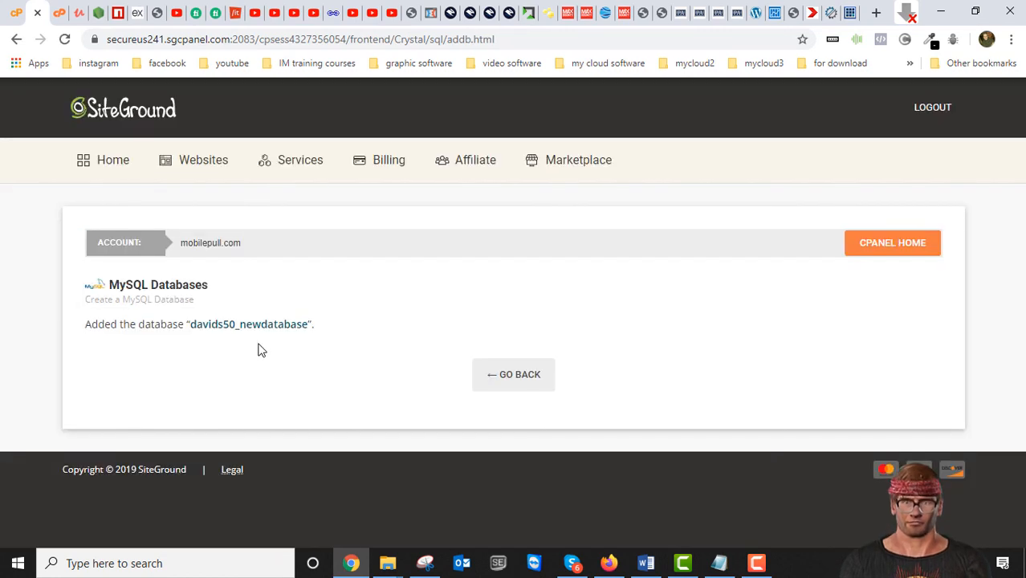
pyautogui.click(513, 381)
# - Enter newuser as the username for a new MySQL user
pyautogui.scroll(-4, 514, 382)
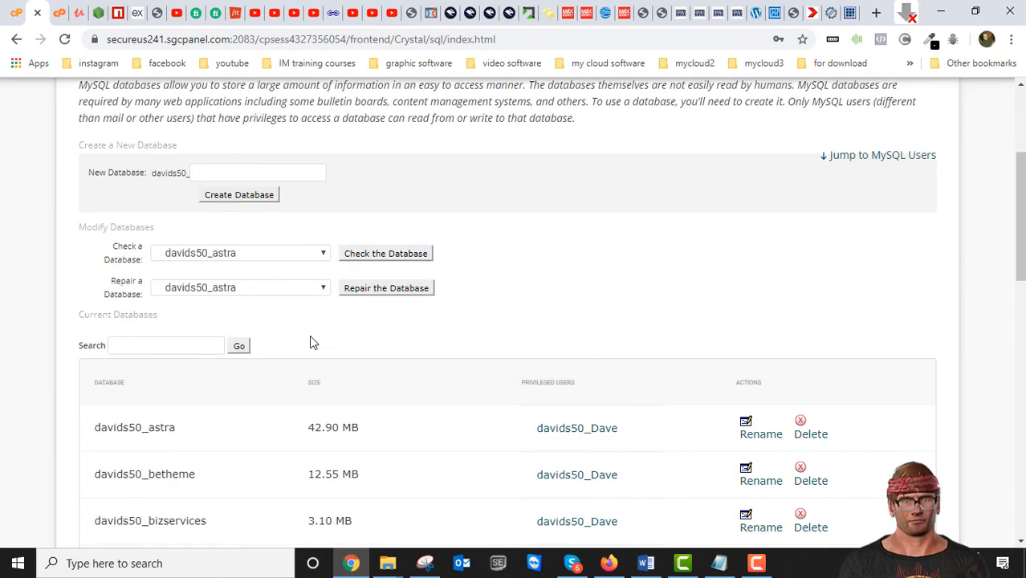
pyautogui.scroll(-12, 275, 328)
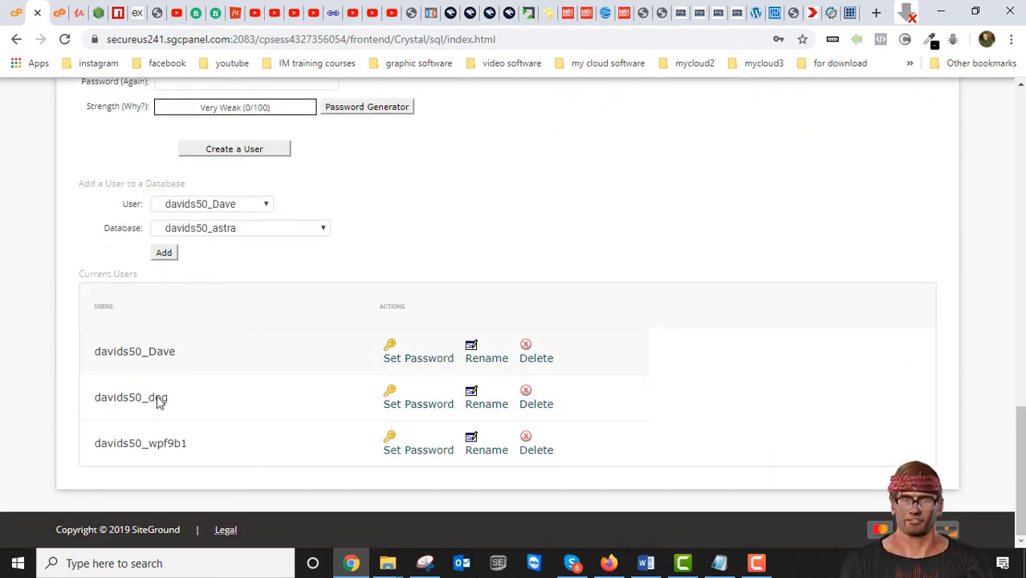
pyautogui.scroll(2, 271, 306)
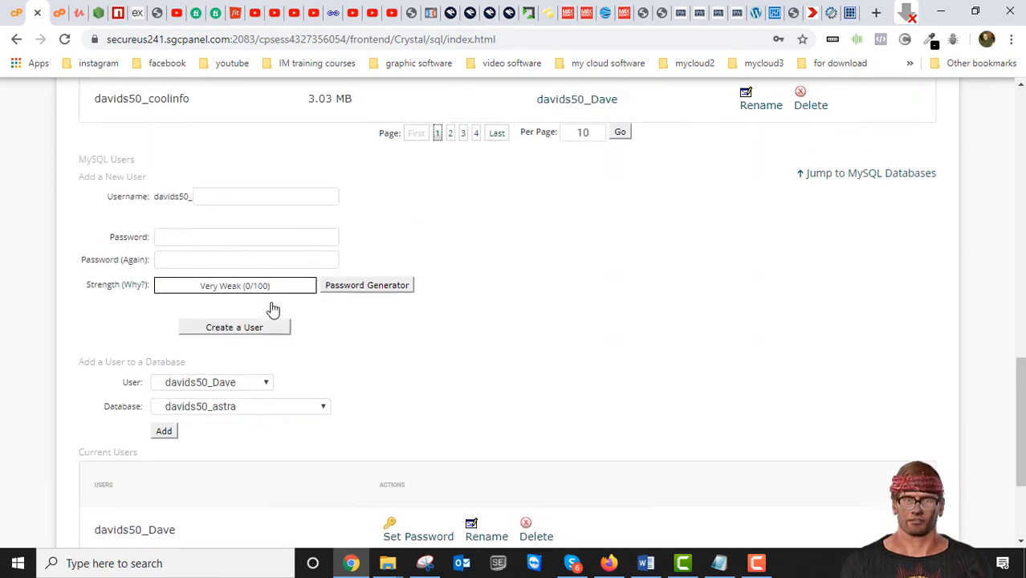
pyautogui.scroll(-2, 410, 336)
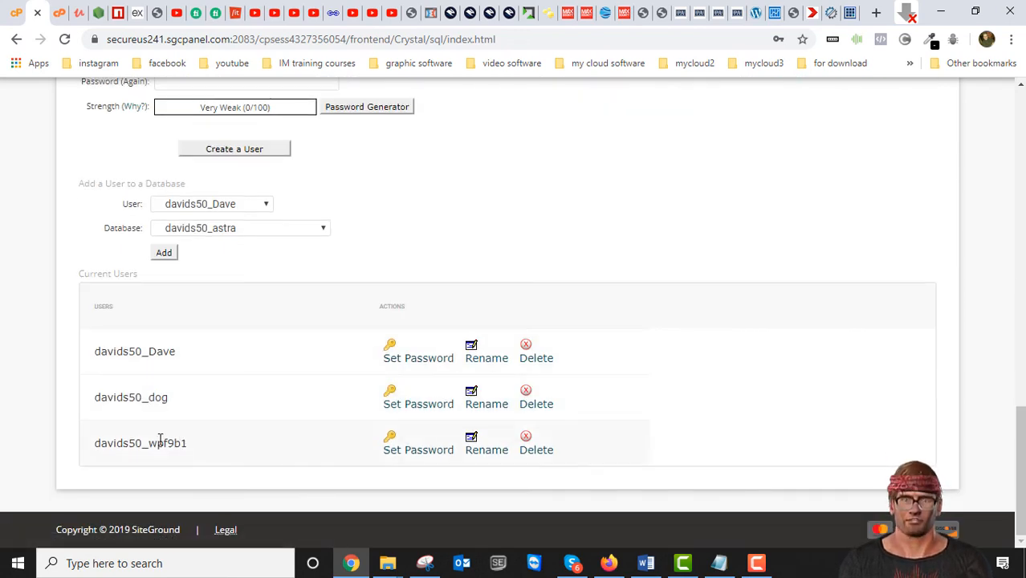
pyautogui.scroll(1, 243, 281)
pyautogui.scroll(2, 243, 281)
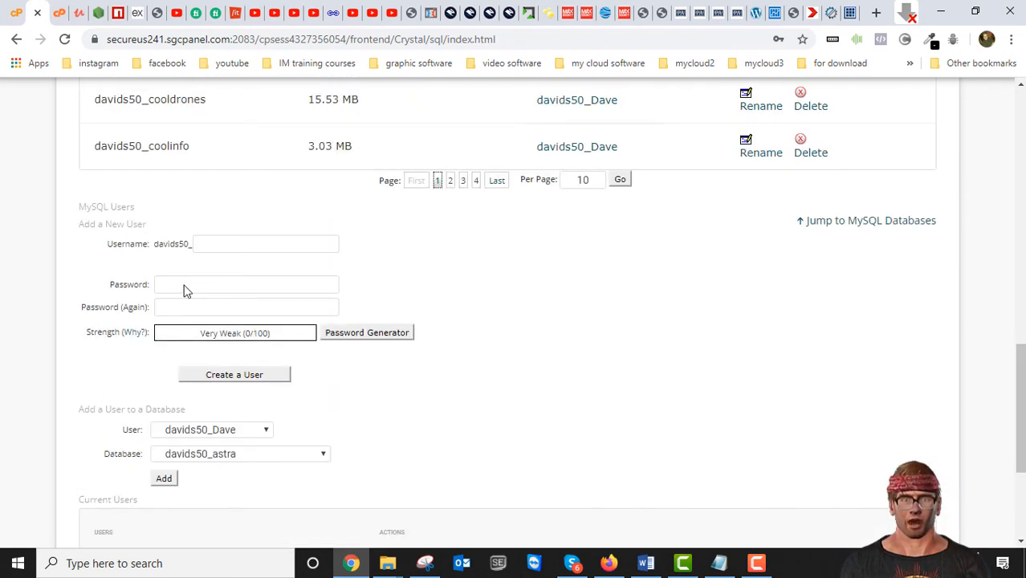
pyautogui.click(219, 241)
pyautogui.write('newuser')
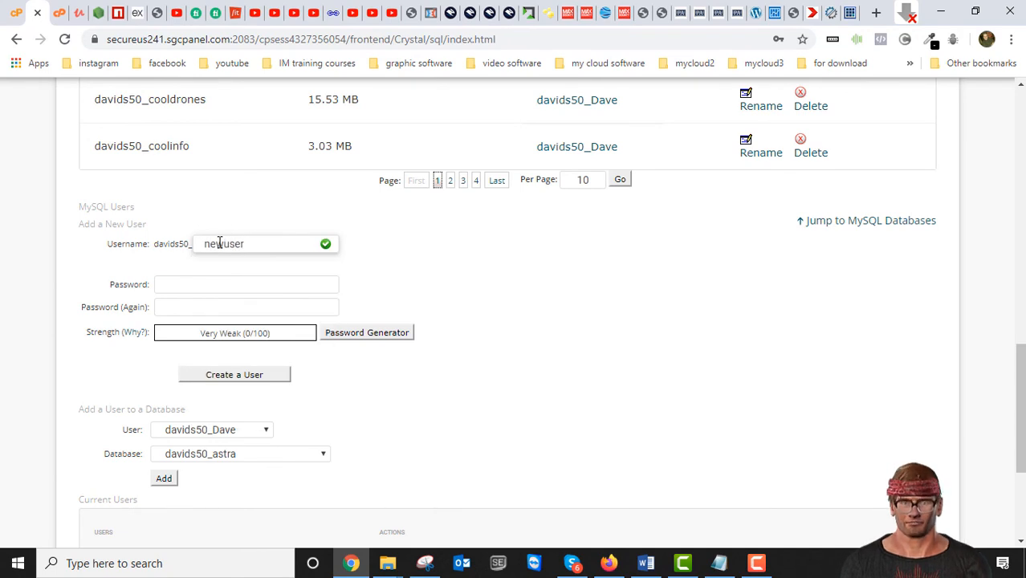
# - Enter and repeat the new MySQL user's password, create the user, and return to the MySQL Databases page
pyautogui.click(203, 285)
pyautogui.write('newpassw')
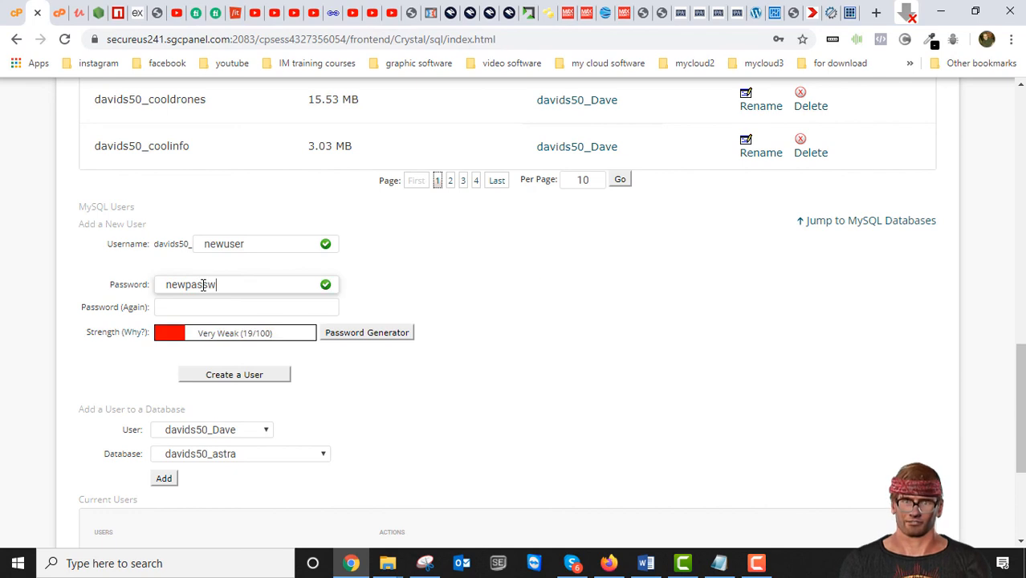
pyautogui.write('ord')
pyautogui.click(417, 318)
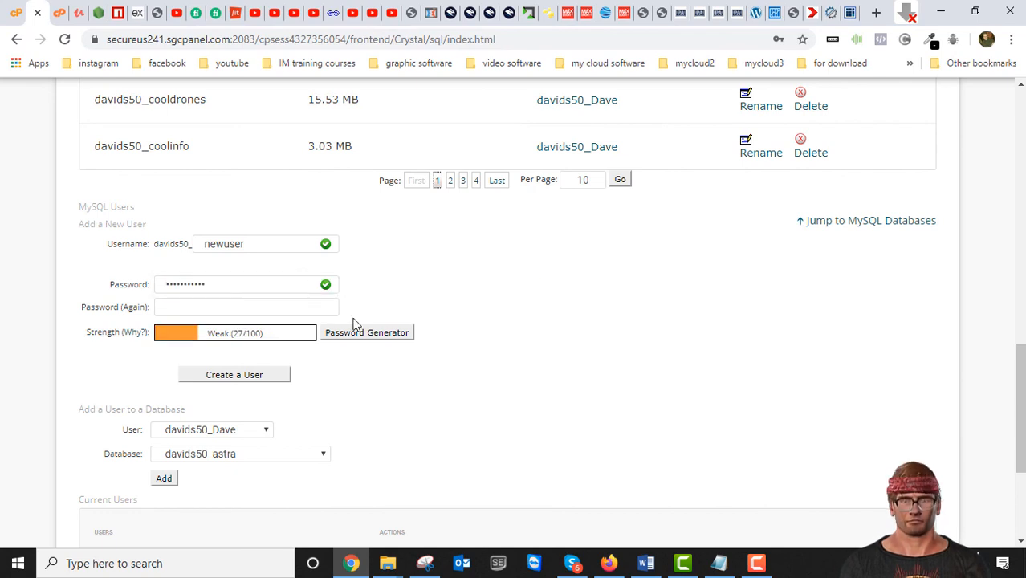
pyautogui.click(223, 310)
pyautogui.write('new')
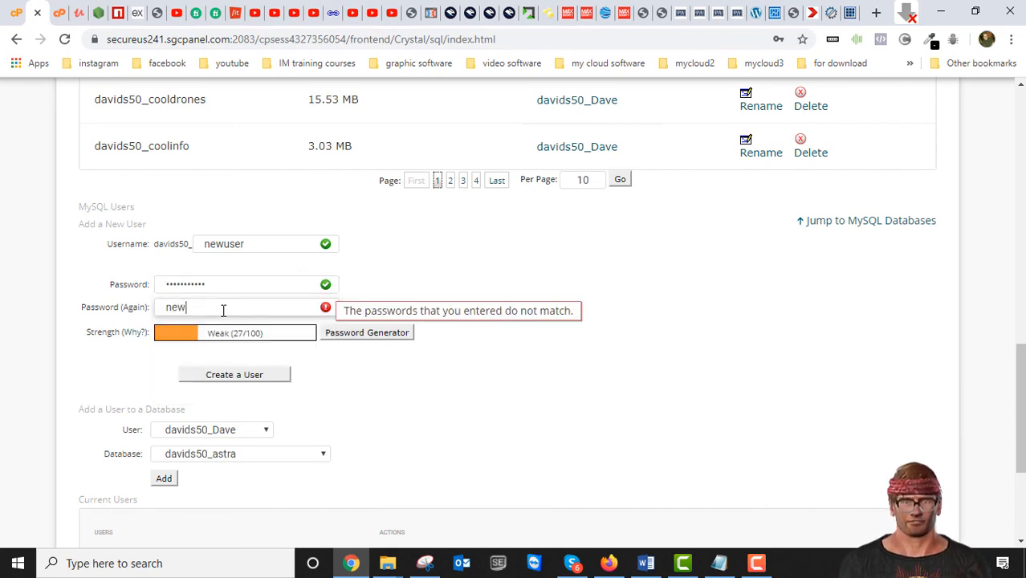
pyautogui.write('password')
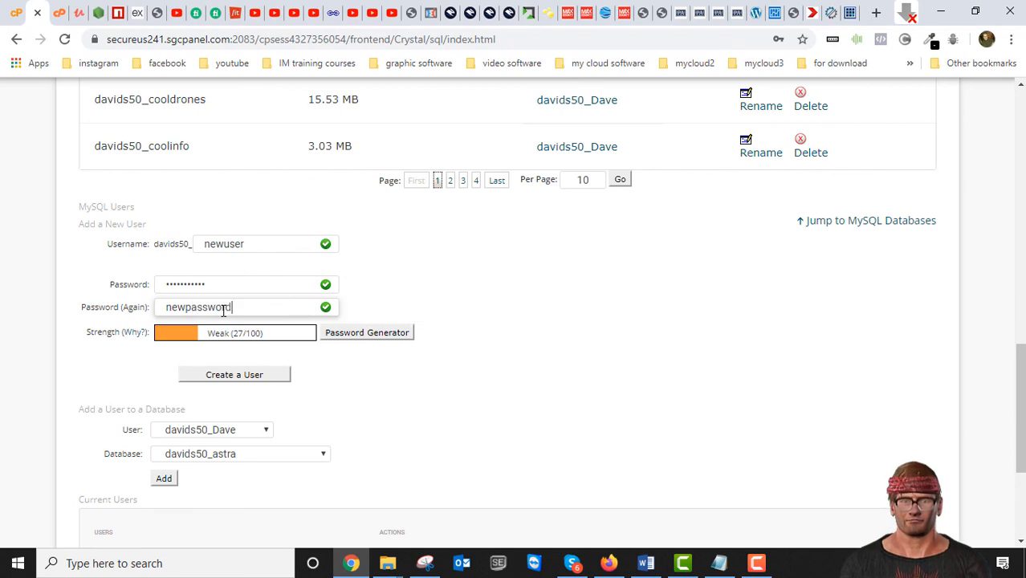
pyautogui.click(470, 245)
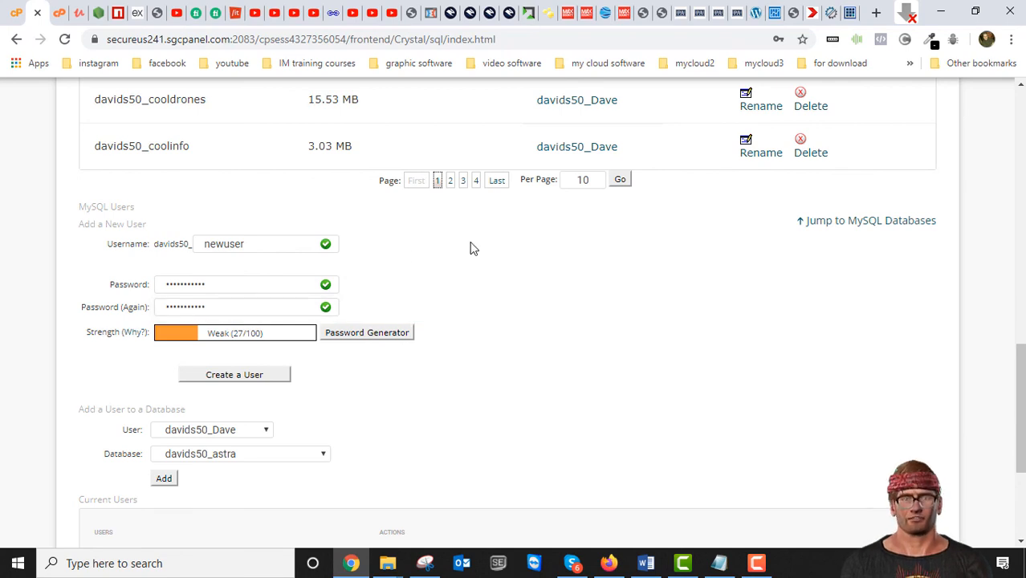
pyautogui.click(258, 377)
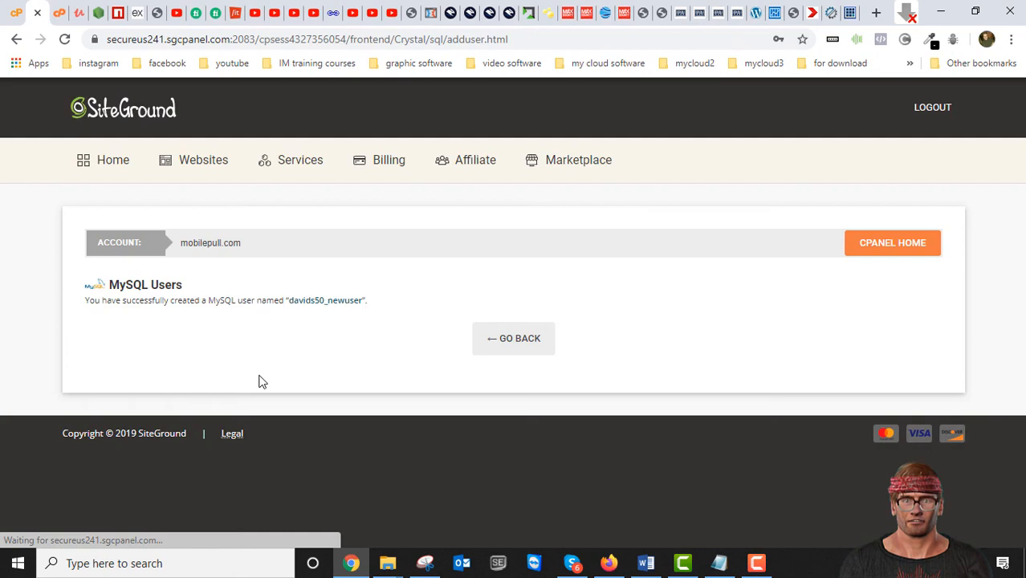
pyautogui.click(525, 338)
# - Add the MySQL user newuser to the database newdatabase
pyautogui.scroll(-5, 300, 374)
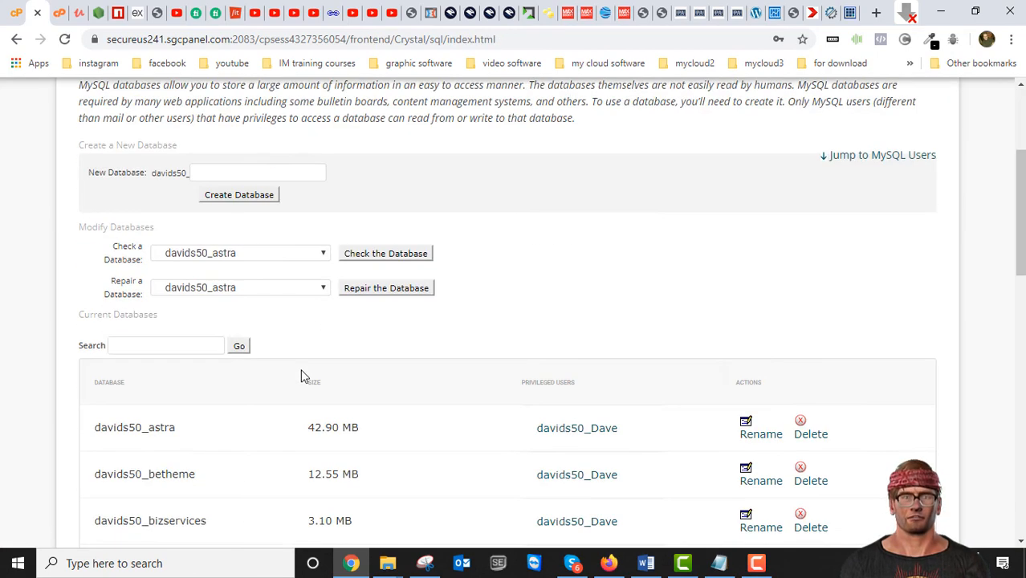
pyautogui.scroll(-15, 181, 331)
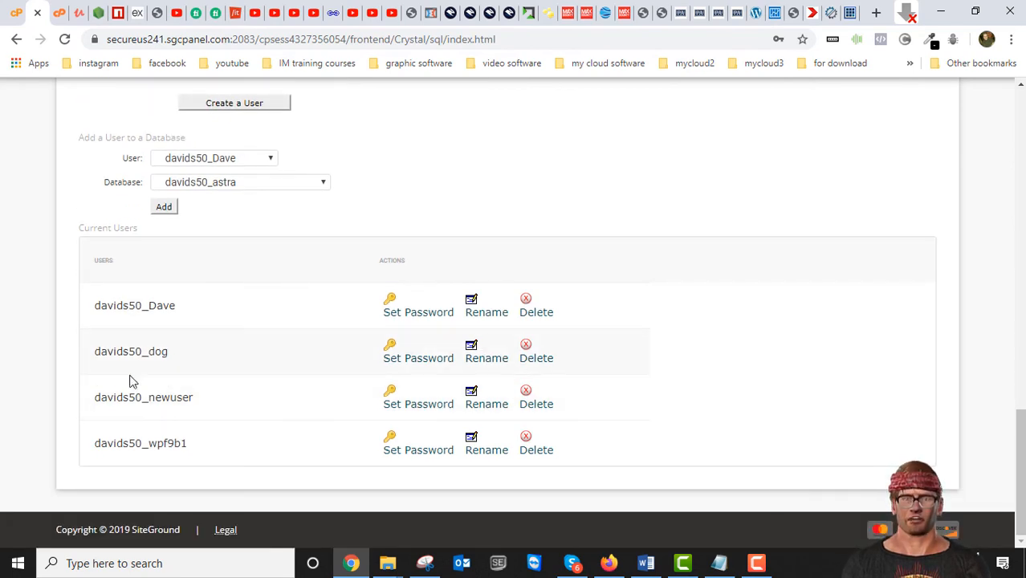
pyautogui.scroll(2, 204, 397)
pyautogui.scroll(-2, 64, 413)
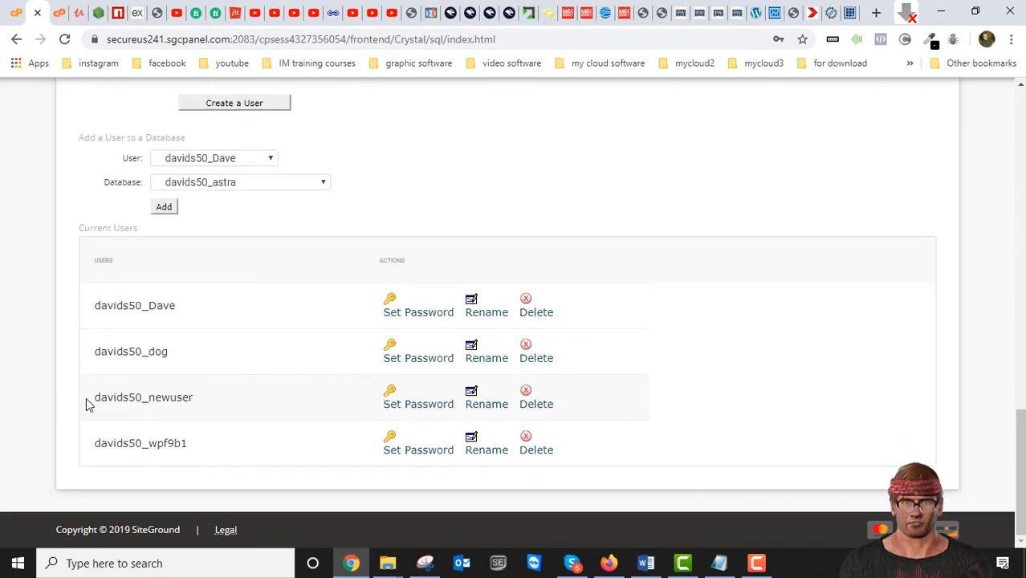
pyautogui.scroll(1, 223, 388)
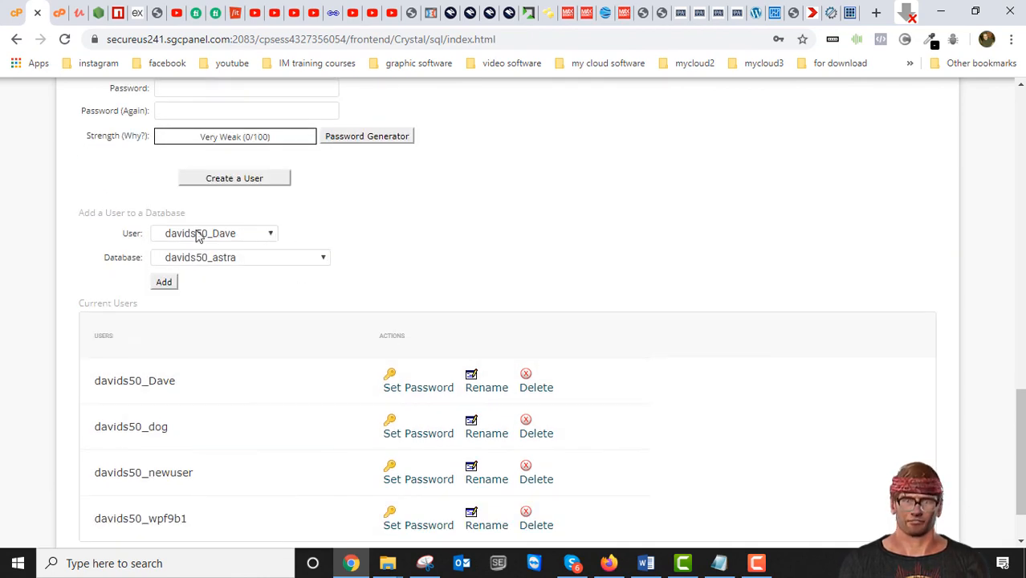
pyautogui.click(270, 235)
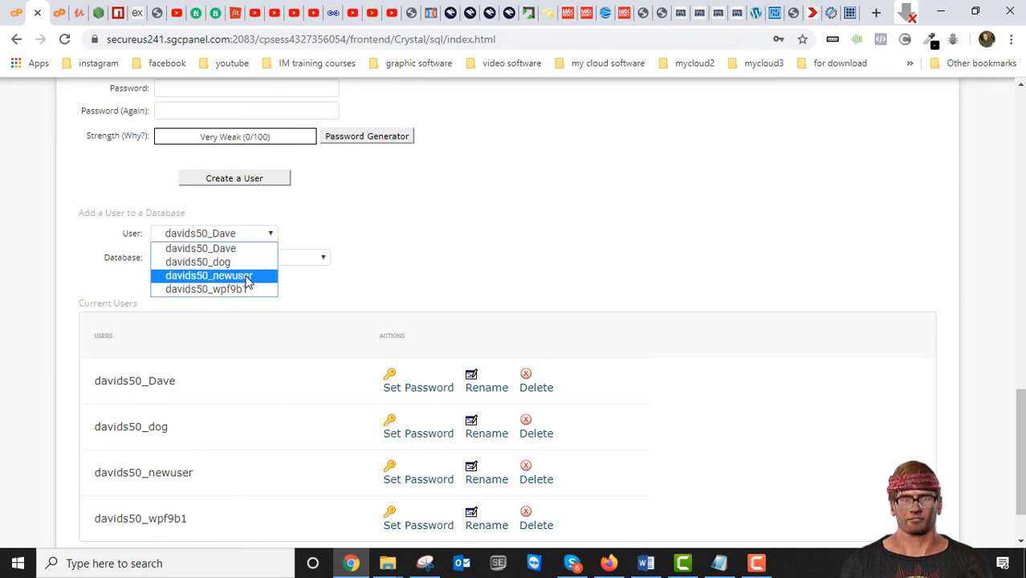
pyautogui.click(247, 280)
pyautogui.click(287, 262)
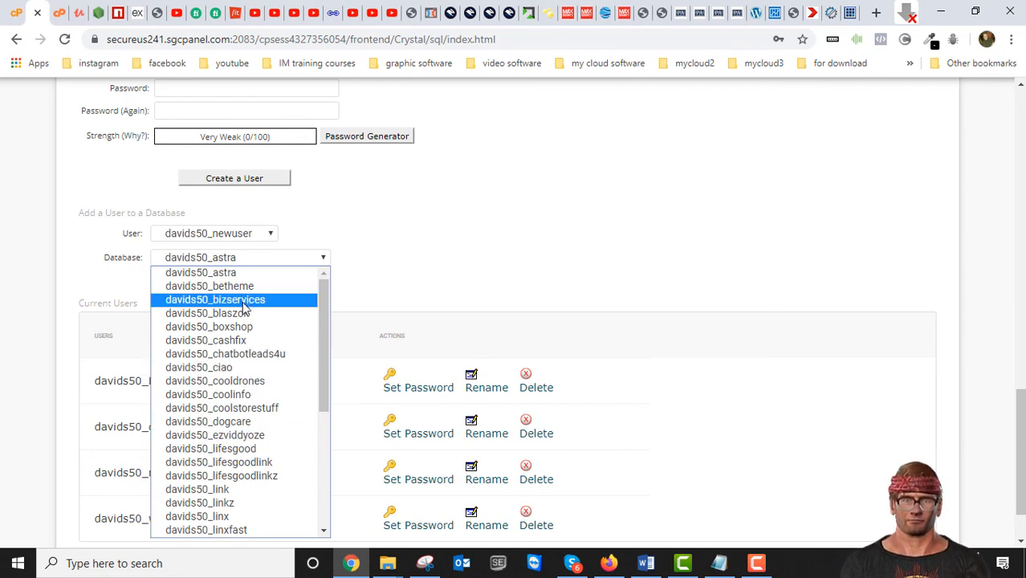
pyautogui.moveTo(323, 345); pyautogui.dragTo(318, 486)
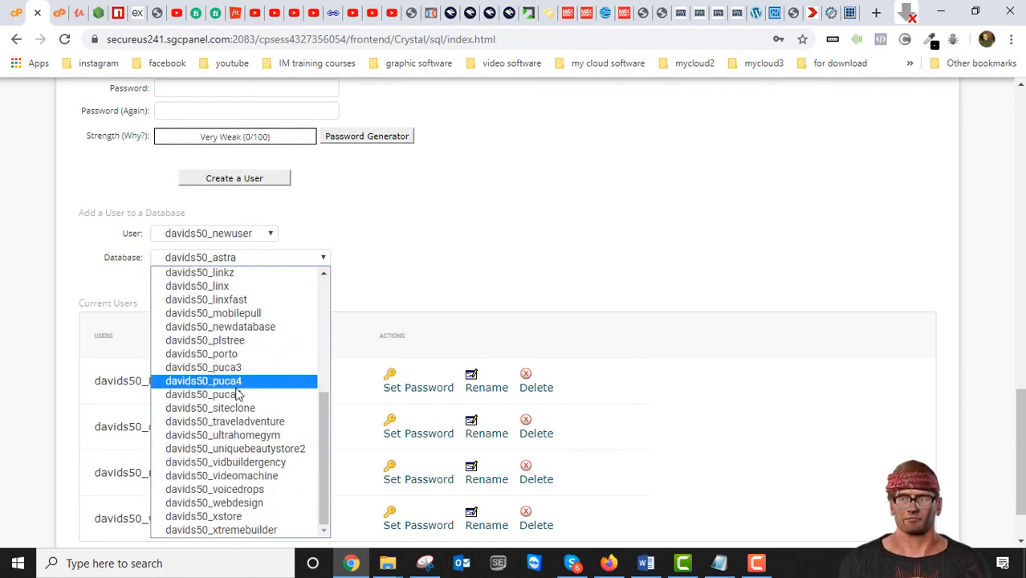
pyautogui.click(235, 327)
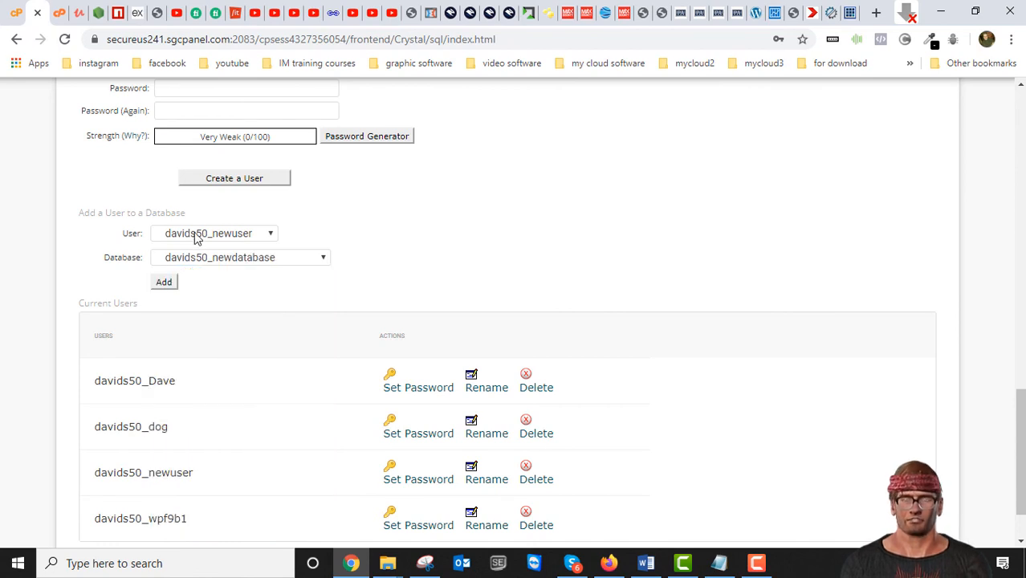
pyautogui.click(166, 282)
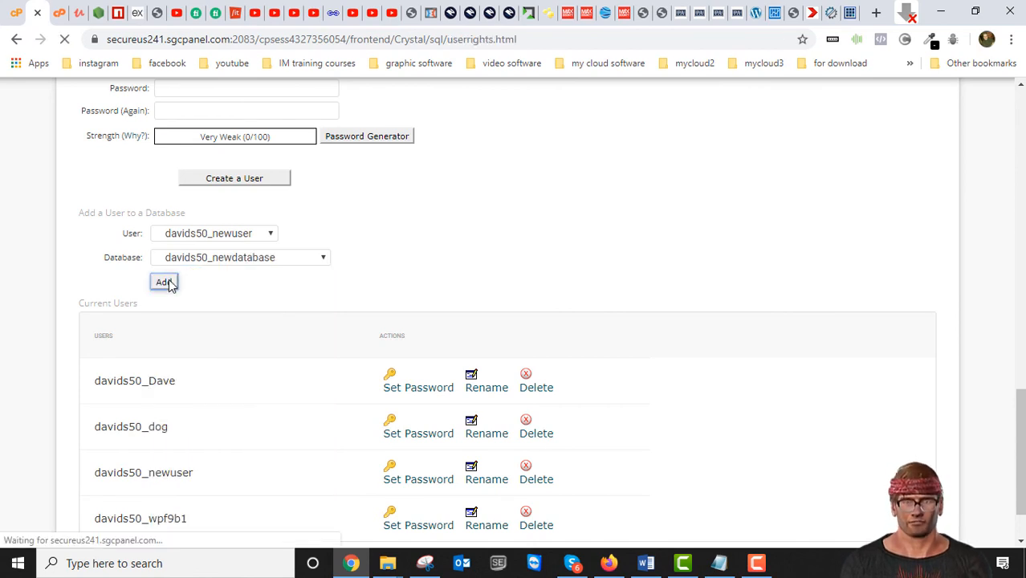
# - Grant newuser all privileges on newdatabase, apply the changes, and return to the MySQL Databases page
pyautogui.scroll(-4, 326, 377)
pyautogui.scroll(-1, 326, 385)
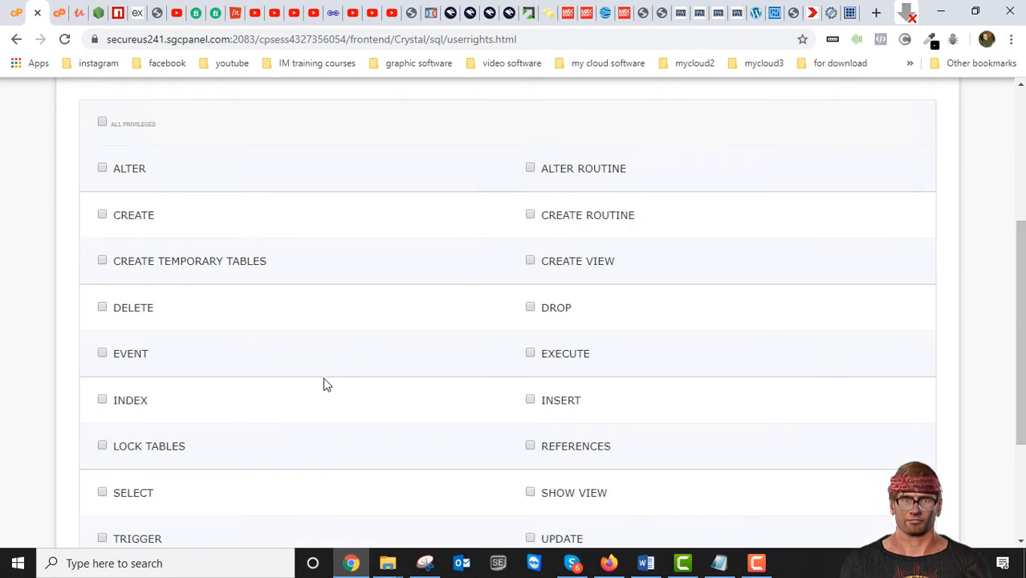
pyautogui.scroll(5, 142, 364)
pyautogui.click(102, 386)
pyautogui.scroll(-5, 206, 385)
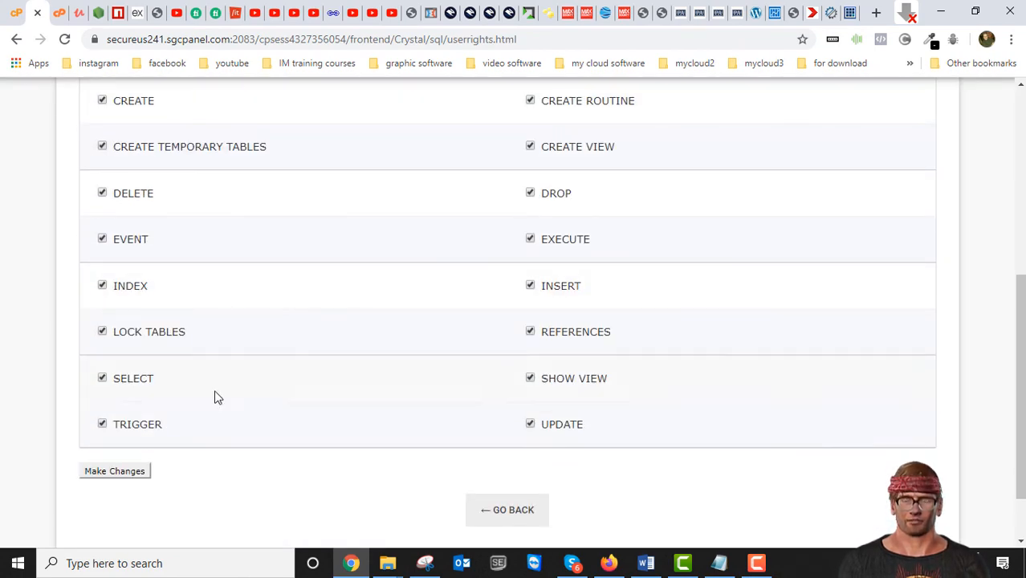
pyautogui.click(126, 472)
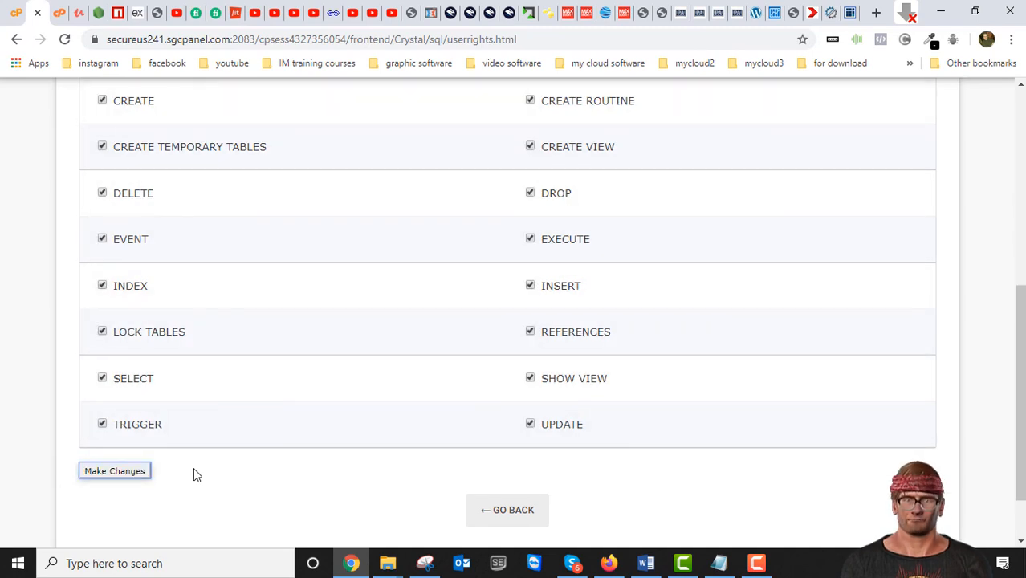
pyautogui.scroll(-10, 193, 474)
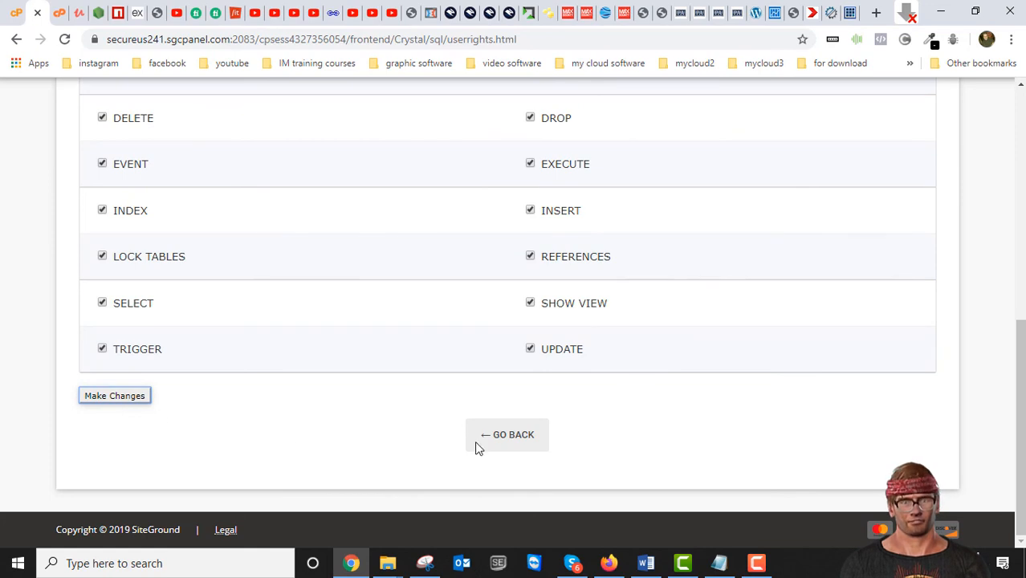
pyautogui.click(502, 439)
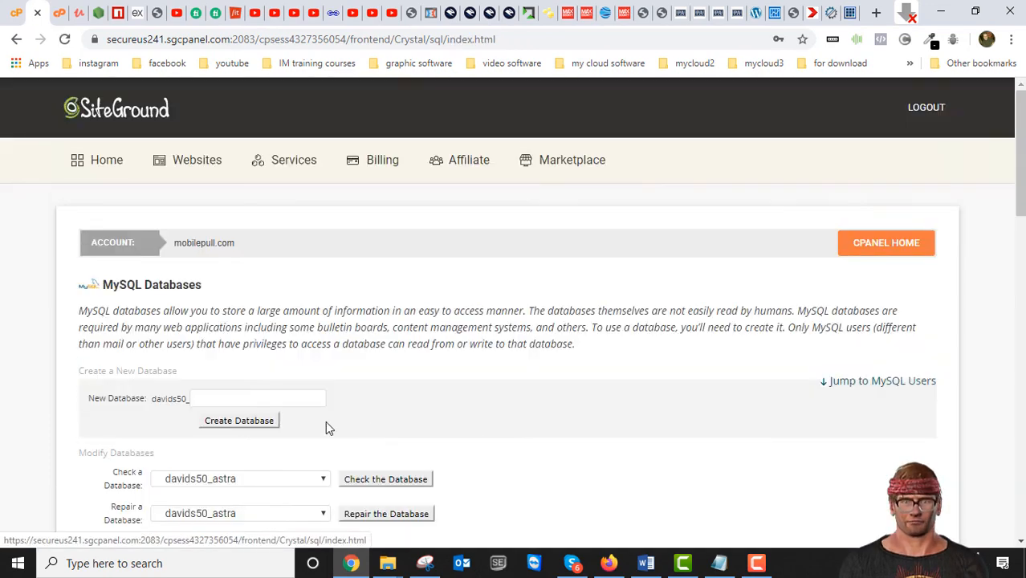
# - Search the current databases for new
pyautogui.scroll(-5, 275, 433)
pyautogui.scroll(-5, 281, 440)
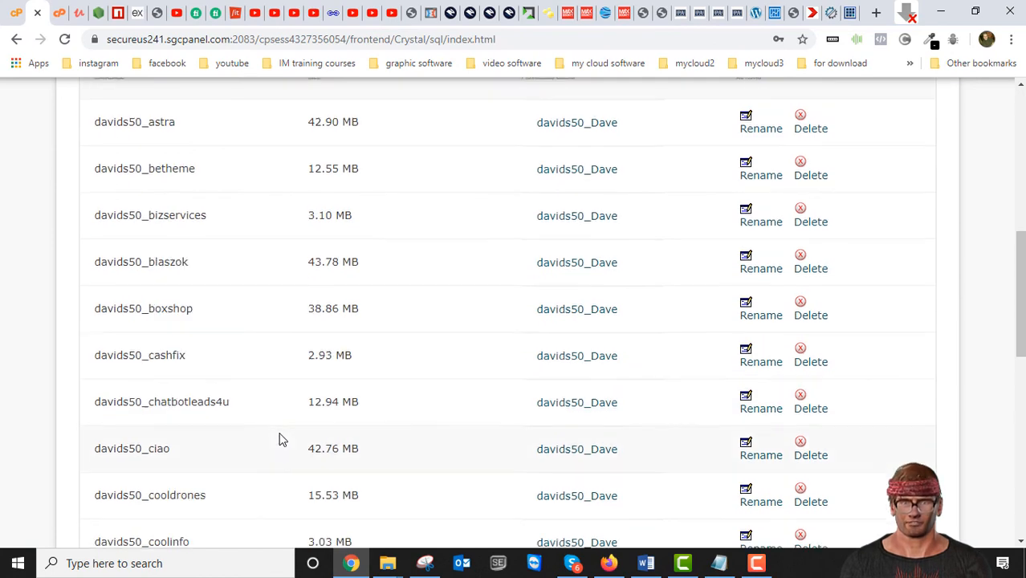
pyautogui.scroll(10, 434, 393)
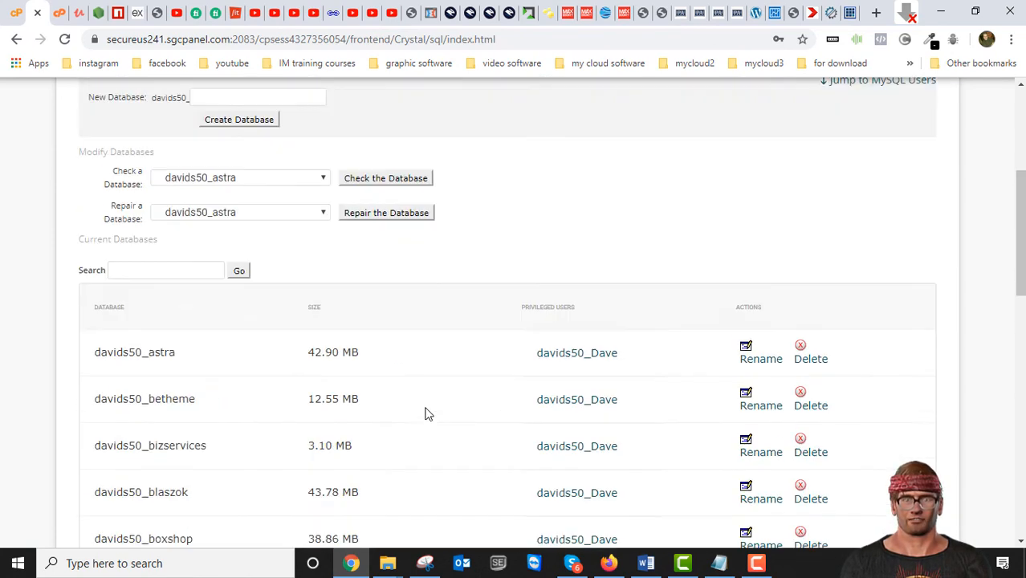
pyautogui.scroll(-2, 265, 357)
pyautogui.click(228, 249)
pyautogui.write('new')
pyautogui.click(407, 256)
pyautogui.scroll(-3, 293, 279)
pyautogui.click(170, 196)
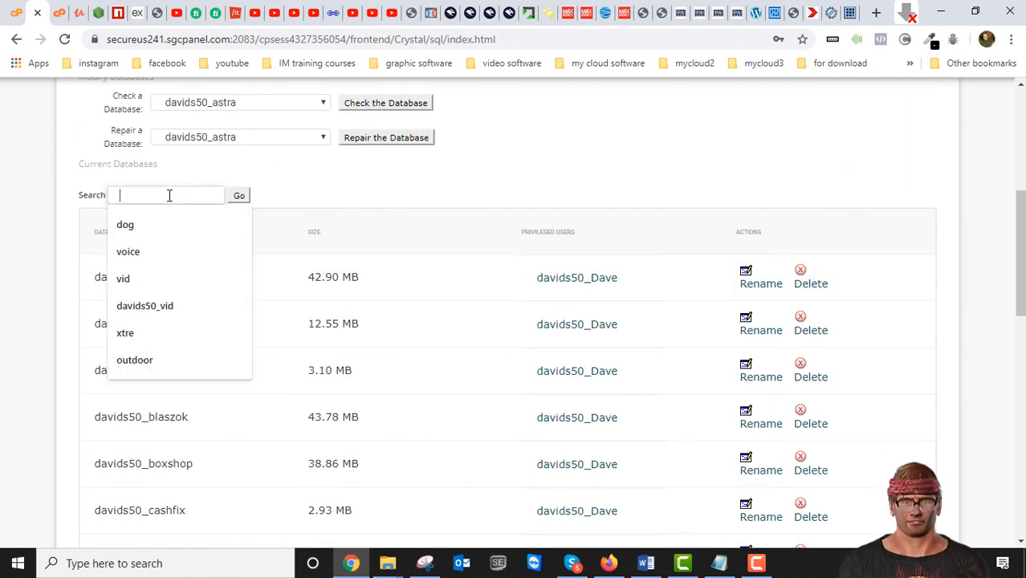
pyautogui.write('new')
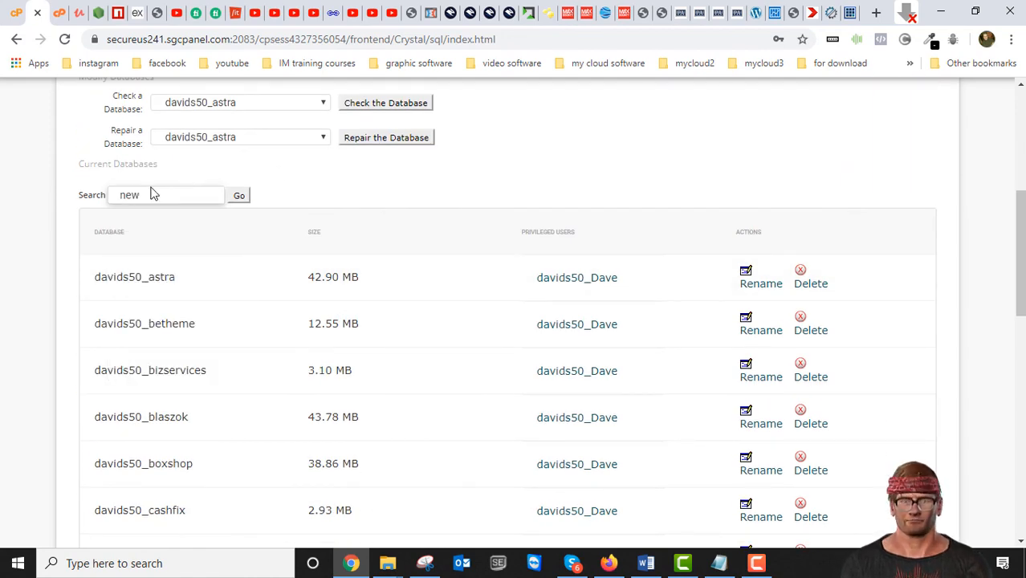
pyautogui.click(238, 196)
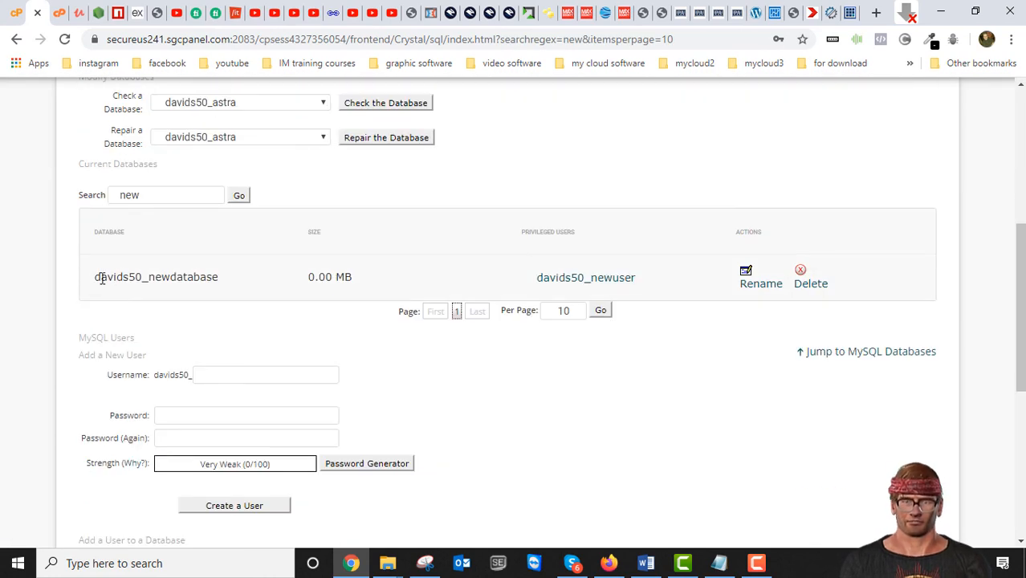
# - Check the full name of the database in the search results and its privileged user
pyautogui.moveTo(218, 275); pyautogui.dragTo(95, 278)
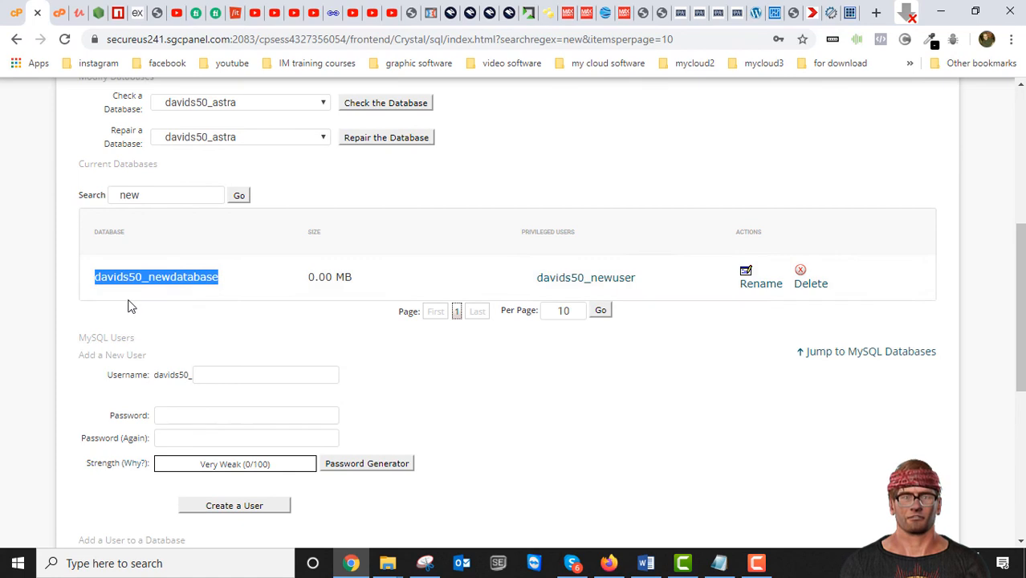
pyautogui.click(237, 279)
pyautogui.moveTo(541, 279); pyautogui.dragTo(620, 279)
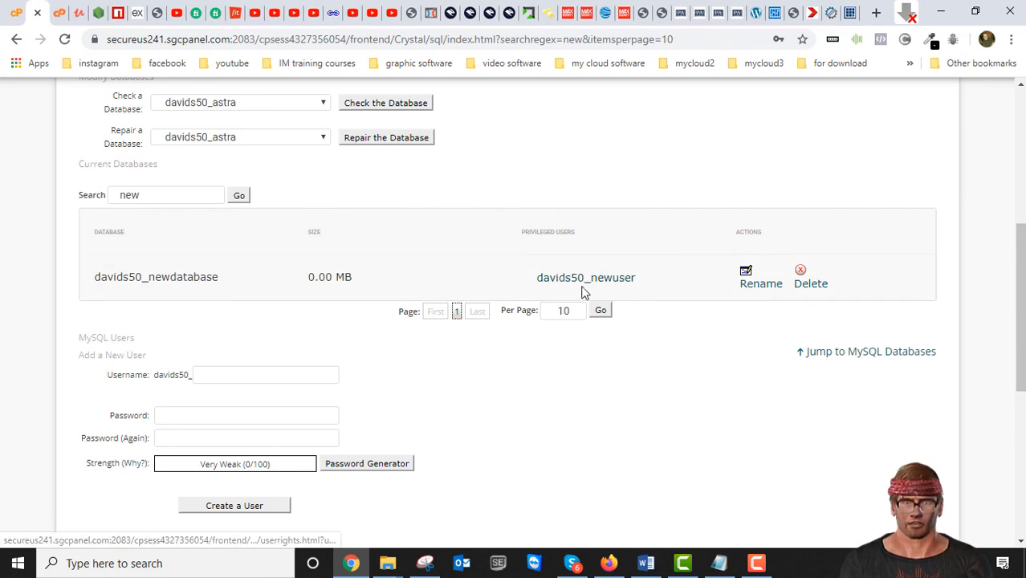
pyautogui.scroll(-4, 515, 346)
pyautogui.scroll(10, 496, 348)
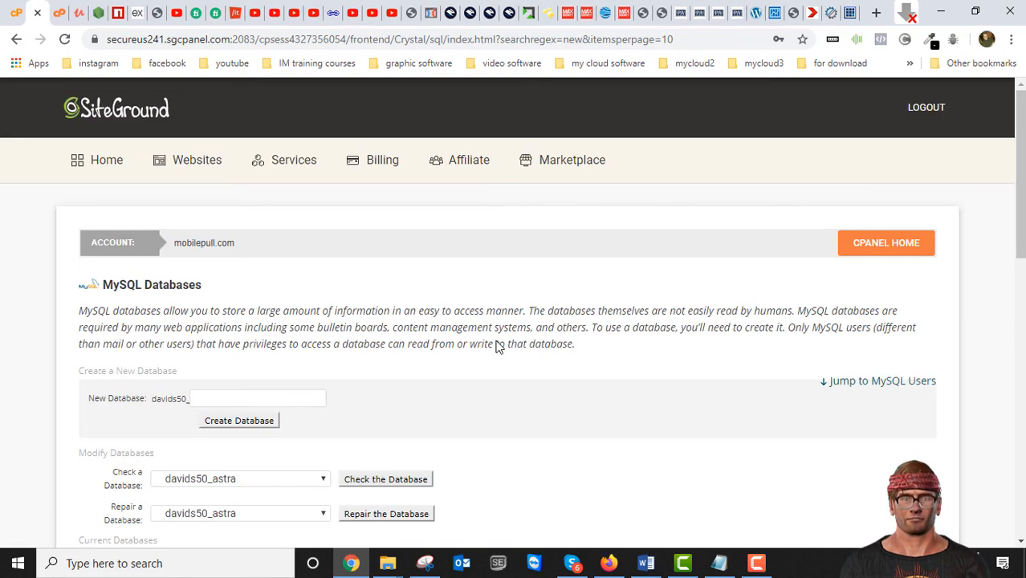
# - Switch to the Duplicator installer of dogsneedcare.com and review the final steps and migration report on its Test Site page
pyautogui.click(830, 14)
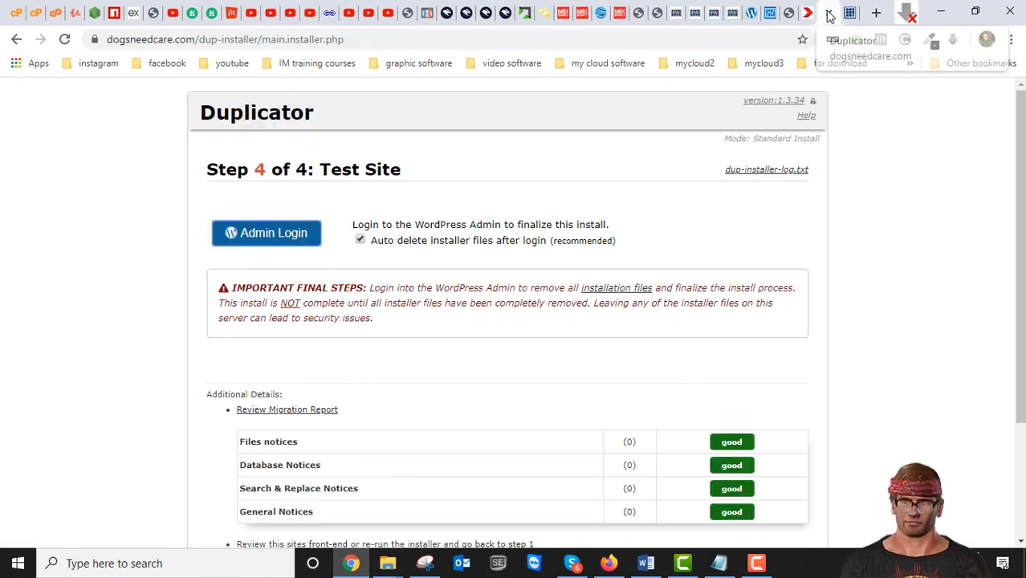
pyautogui.scroll(-2, 572, 292)
pyautogui.scroll(2, 524, 389)
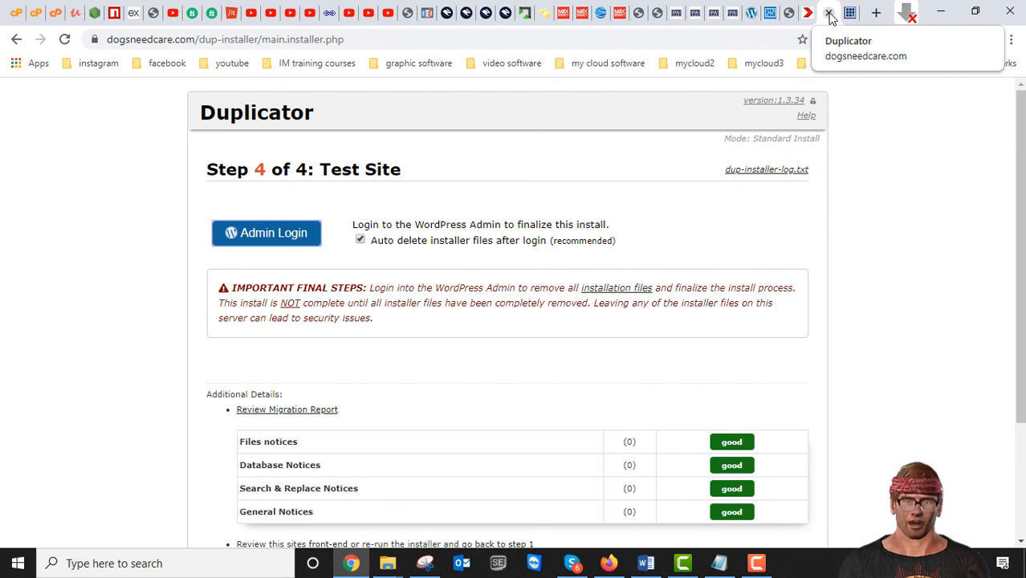
pyautogui.scroll(-2, 653, 350)
pyautogui.scroll(2, 659, 350)
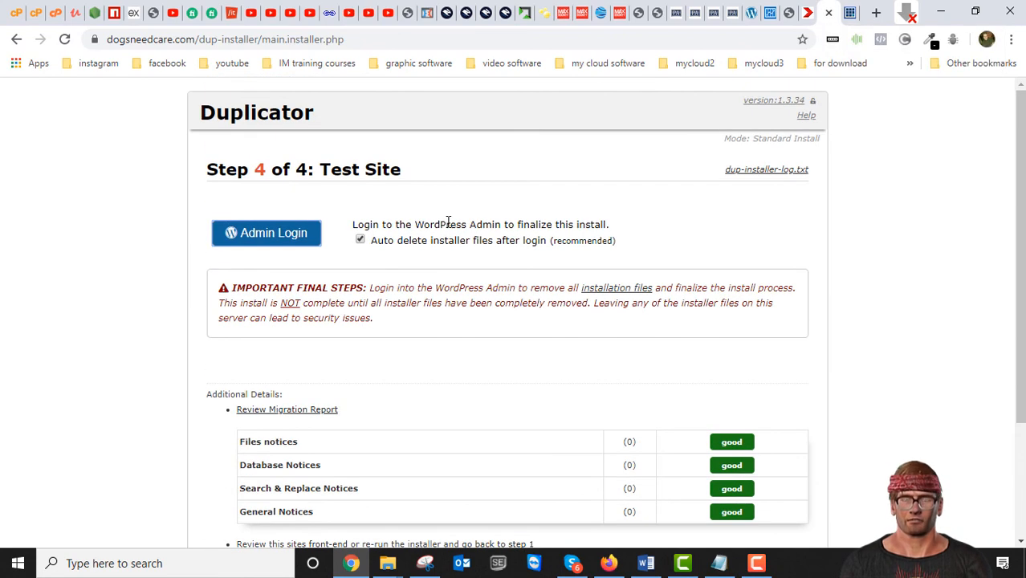
pyautogui.scroll(-2, 480, 317)
pyautogui.scroll(2, 491, 331)
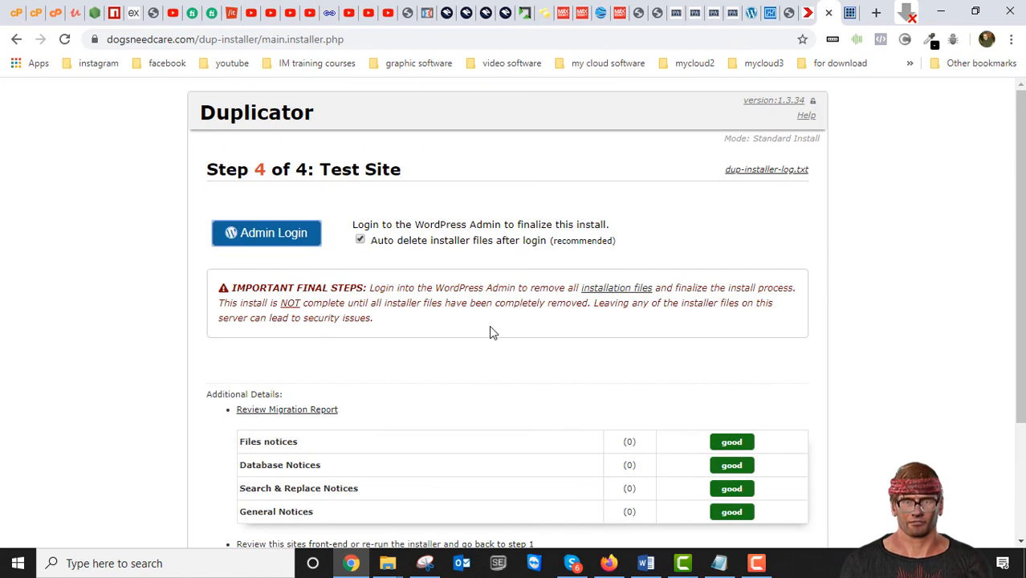
pyautogui.scroll(-2, 561, 243)
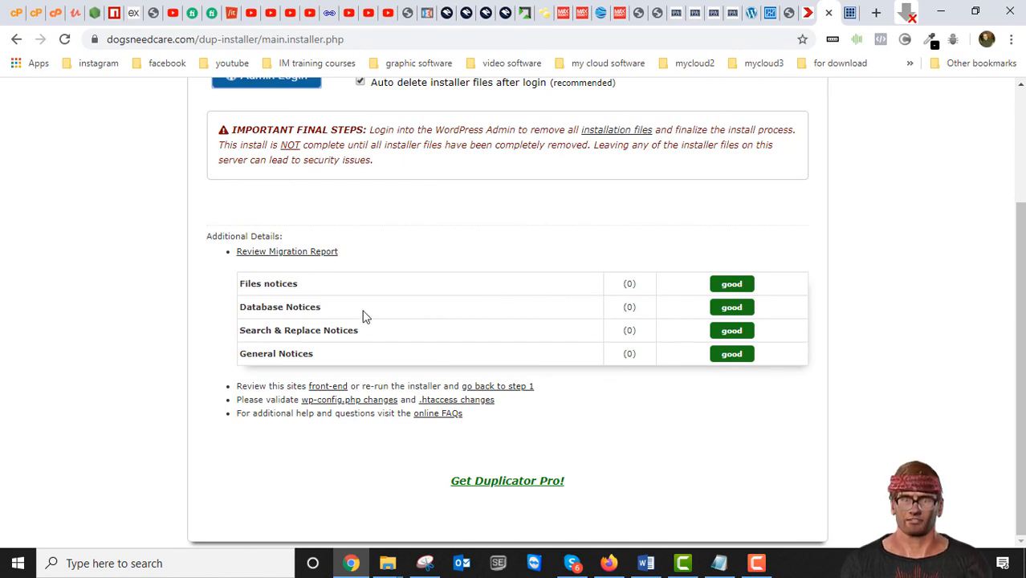
pyautogui.scroll(2, 353, 318)
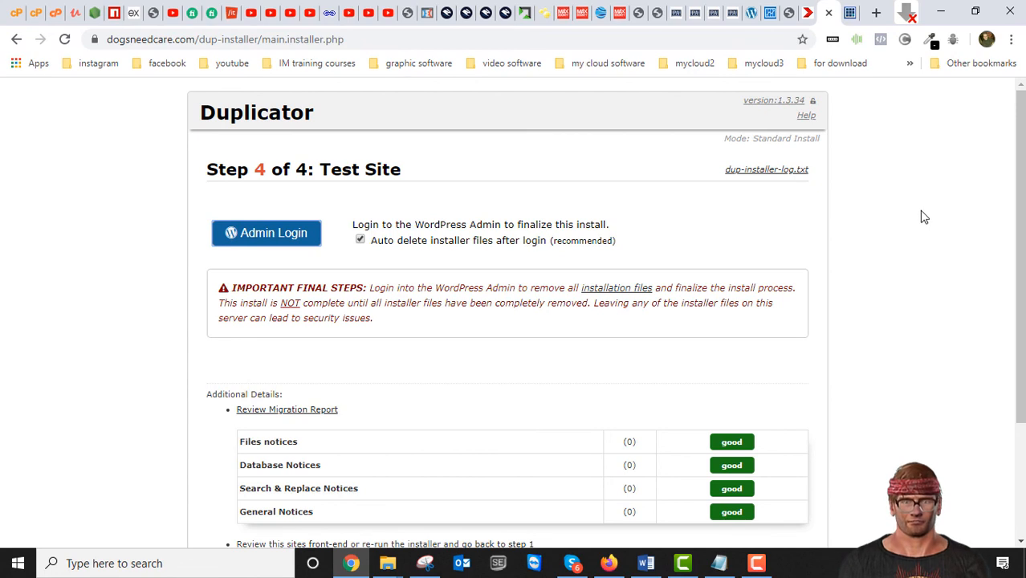
pyautogui.click(1021, 114)
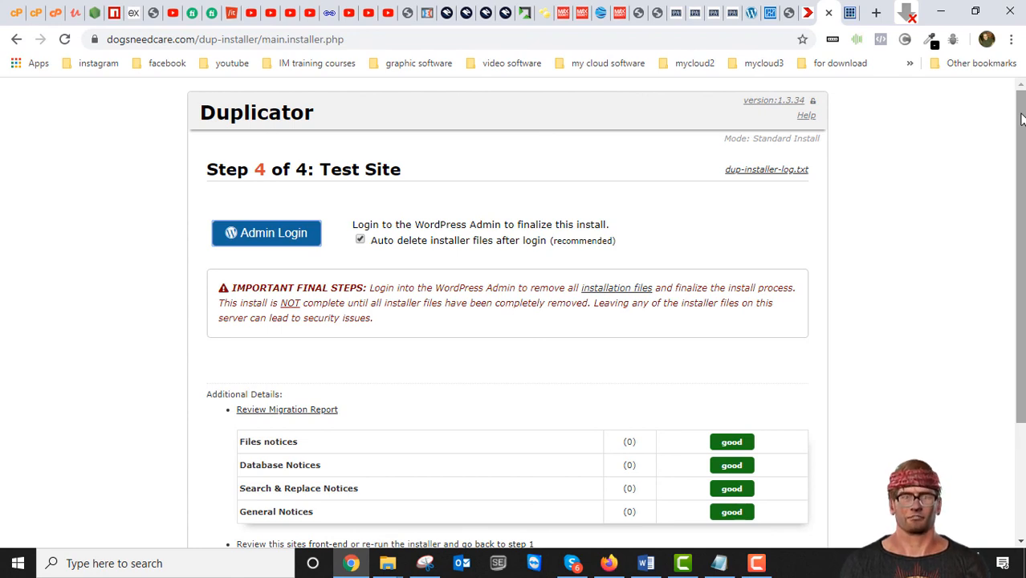
pyautogui.moveTo(1021, 119)
pyautogui.mouseDown()
pyautogui.moveTo(1021, 265)
pyautogui.moveTo(1021, 116)
pyautogui.mouseUp()
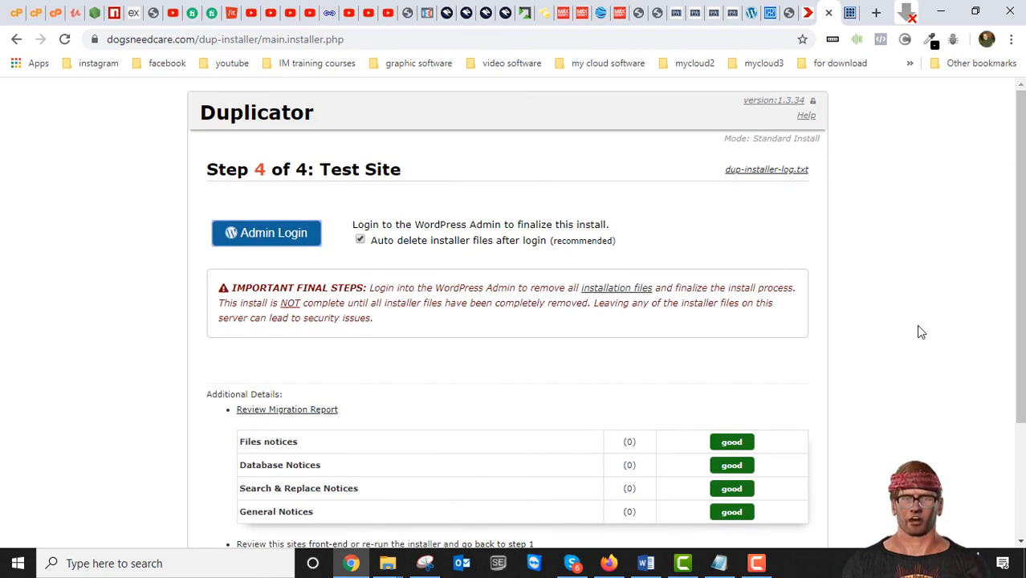
pyautogui.moveTo(1022, 292)
pyautogui.mouseDown()
pyautogui.moveTo(1022, 403)
pyautogui.moveTo(1022, 292)
pyautogui.mouseUp()
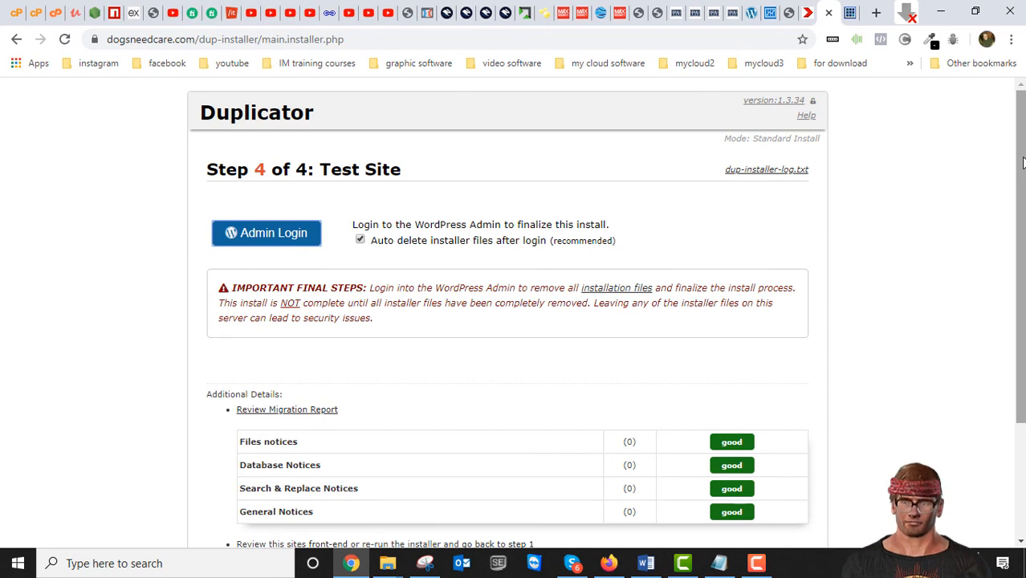
pyautogui.scroll(-1, 1022, 158)
pyautogui.scroll(1, 1022, 158)
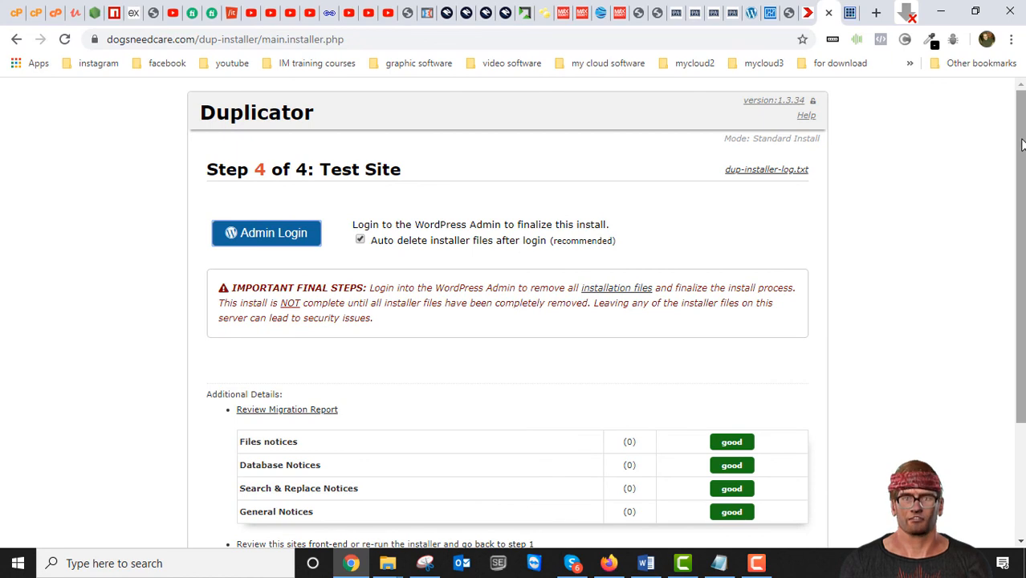
pyautogui.scroll(-2, 1022, 142)
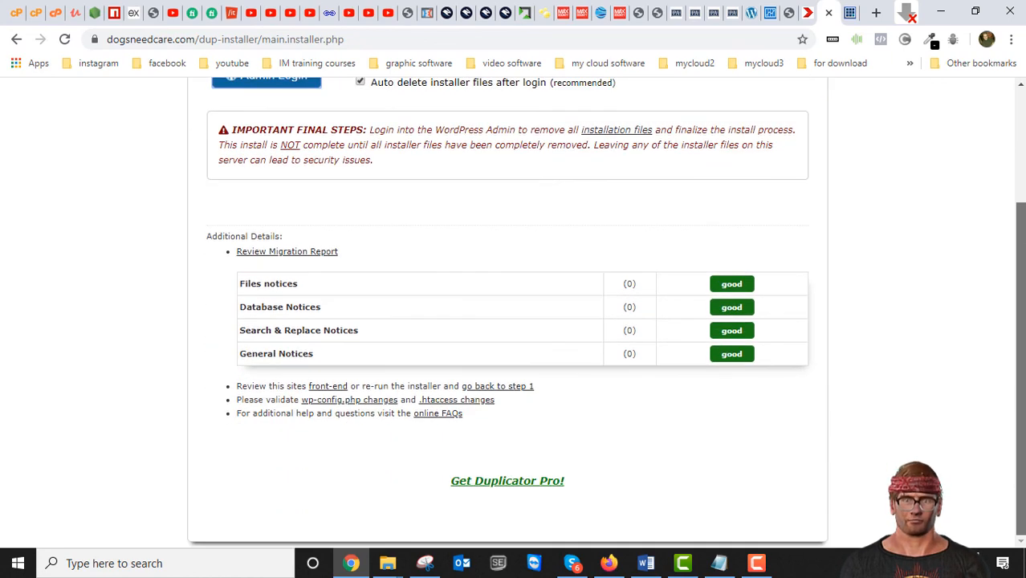
pyautogui.moveTo(1022, 295); pyautogui.dragTo(1013, 123)
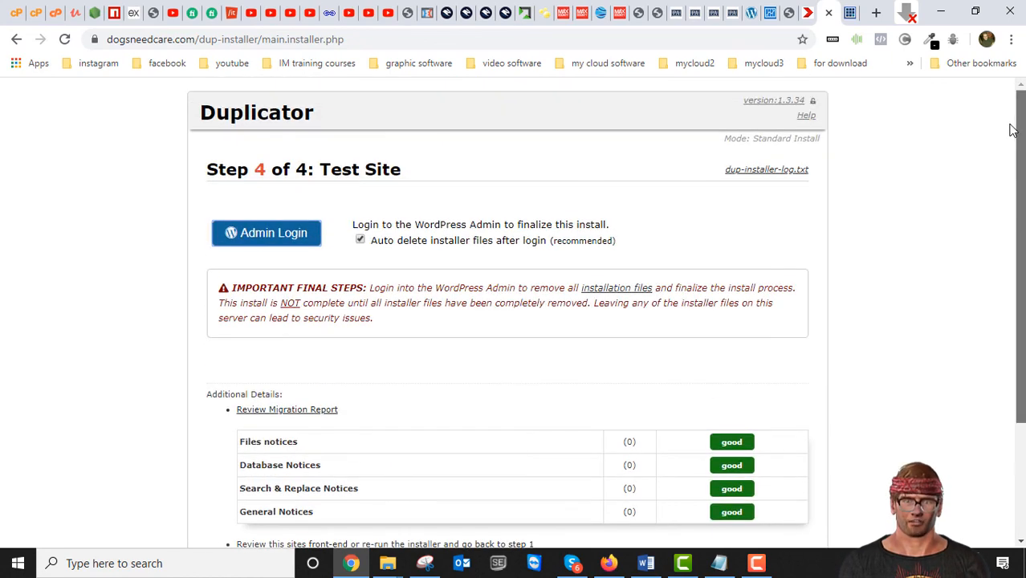
pyautogui.scroll(-2, 971, 321)
pyautogui.scroll(2, 972, 347)
pyautogui.scroll(1, 1022, 183)
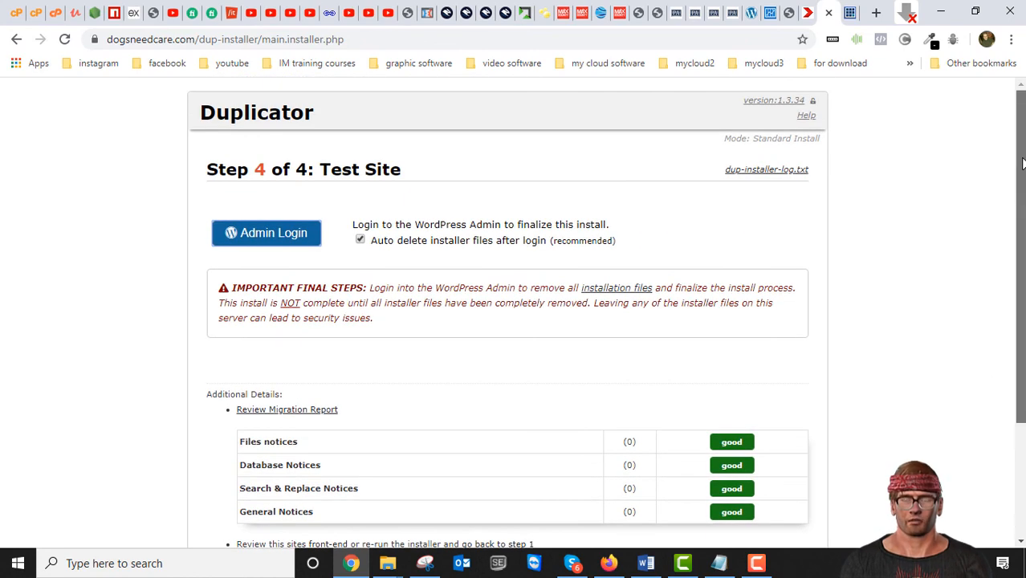